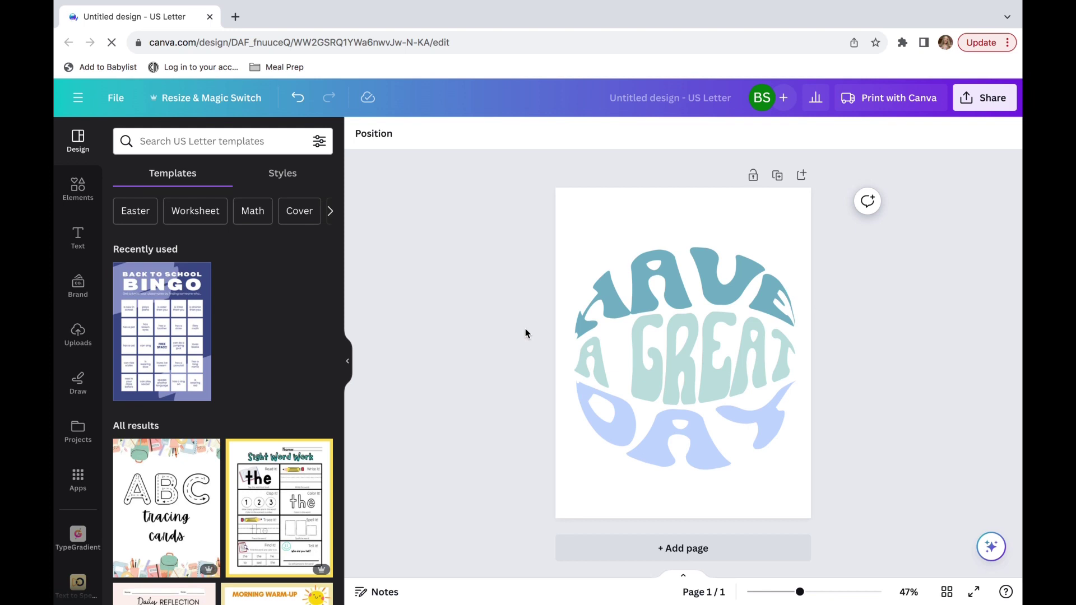
- Insert a blank Page 2 below the HAVE A GREAT DAY page with the new-page shortcut
{"action": "key", "text": "super+Return"}
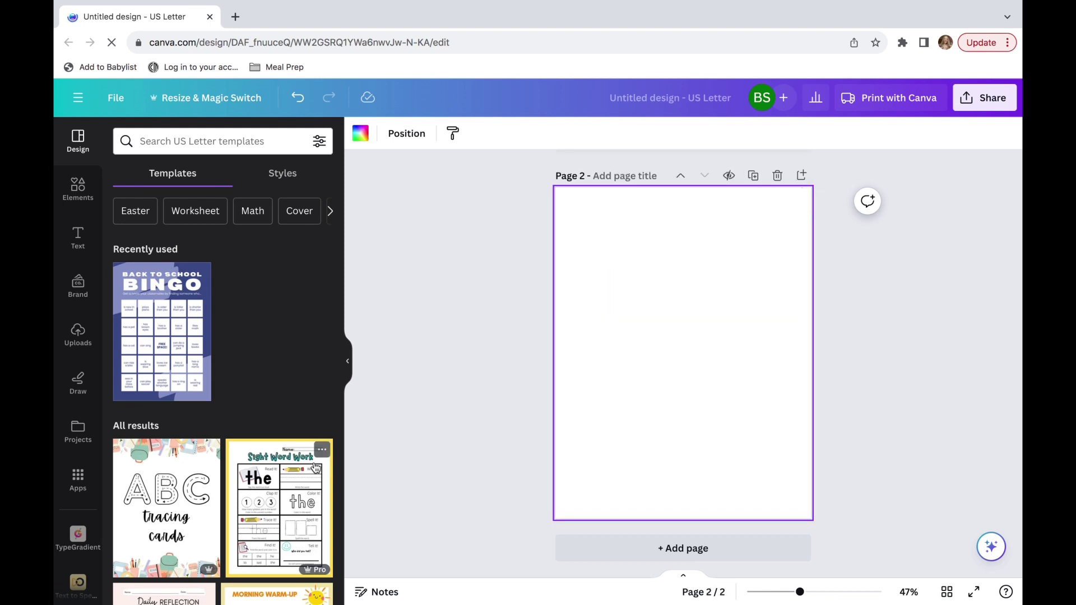
- Search the Apps panel for 'typecraft' and pick the TypeCraft result
{"action": "left_click", "coordinate": [87, 474]}
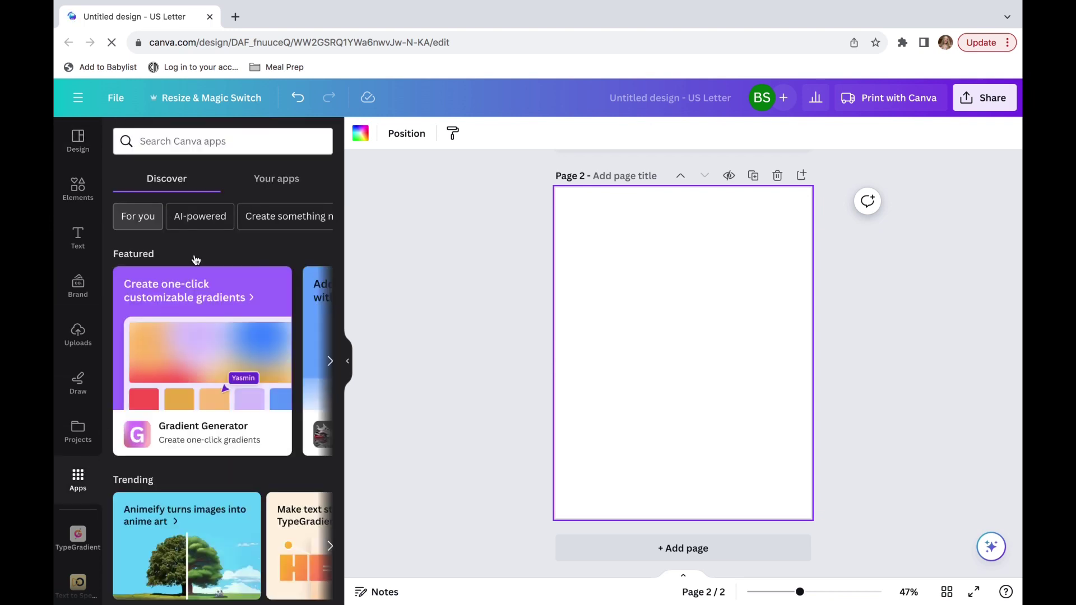
{"action": "left_click", "coordinate": [225, 140]}
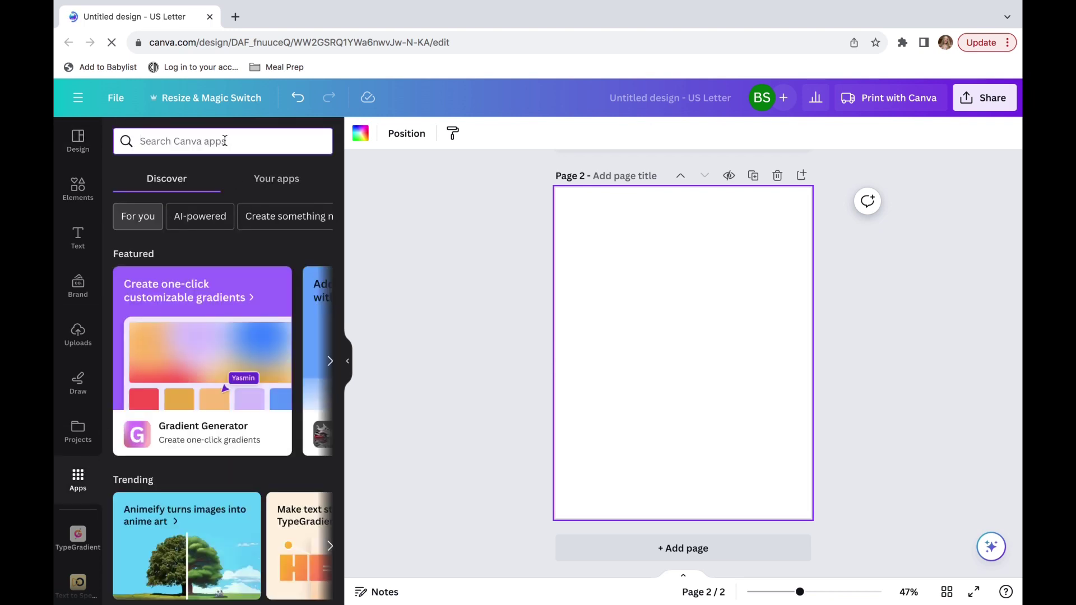
{"action": "type", "text": "type"}
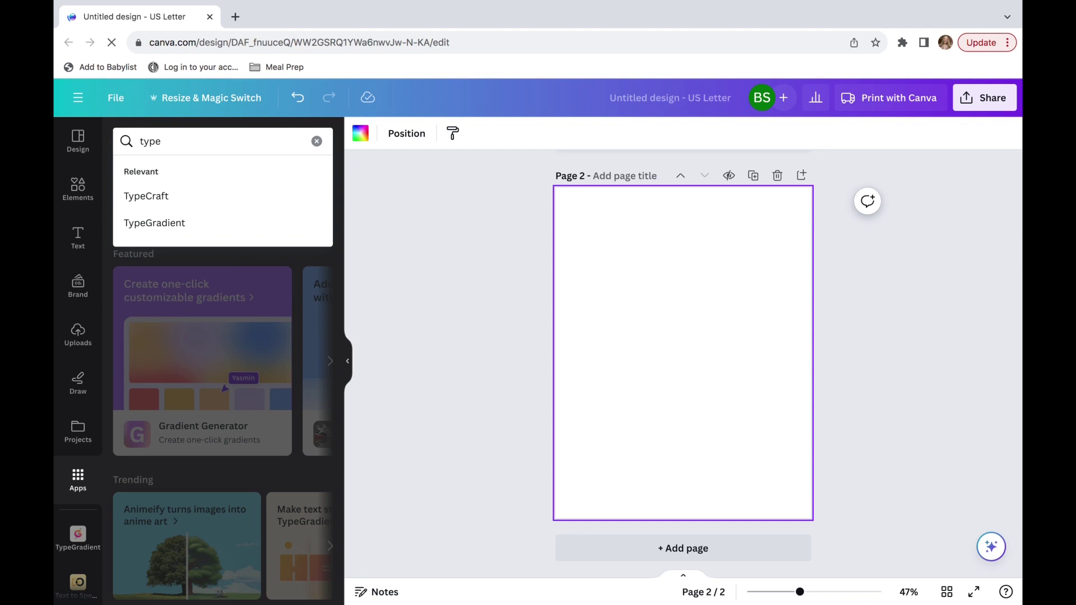
{"action": "type", "text": "craft"}
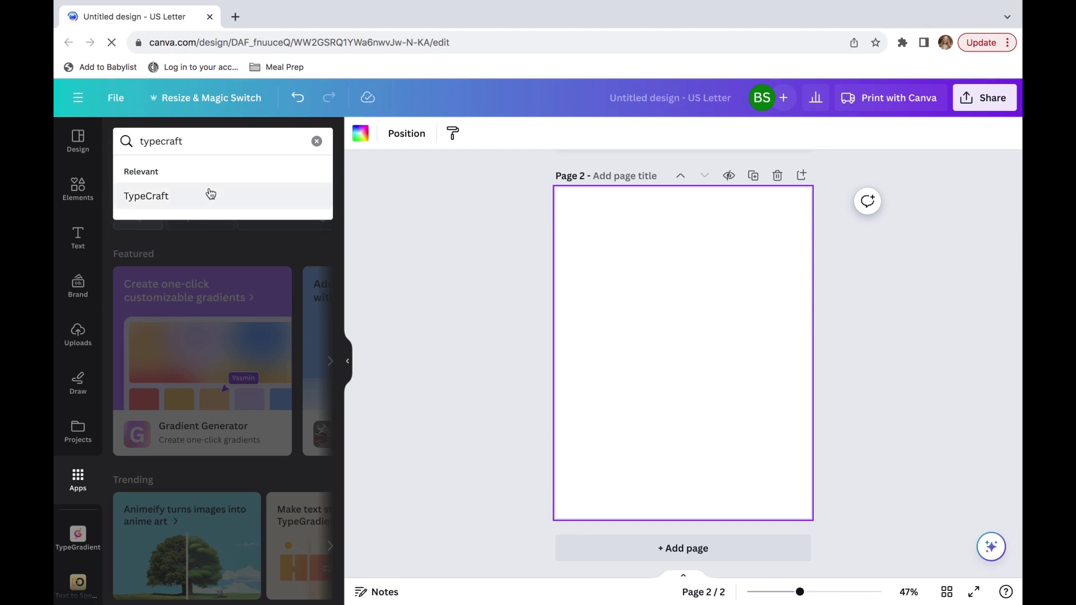
{"action": "left_click", "coordinate": [207, 194]}
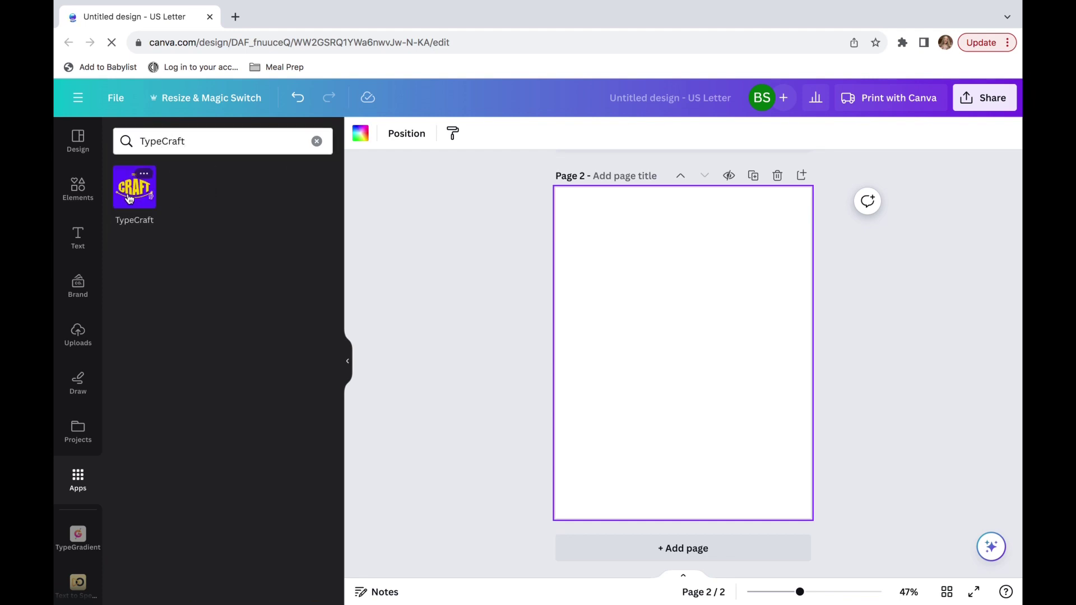
- Launch TypeCraft and replace the sample text TYPECRAFT 123 with HAVE
{"action": "left_click", "coordinate": [129, 199]}
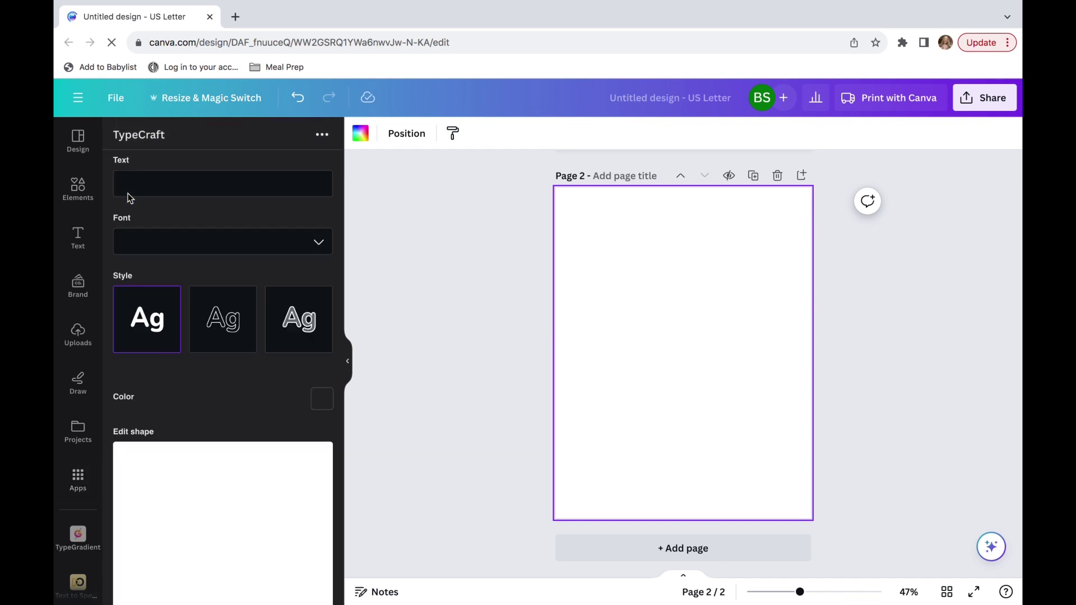
{"action": "left_click", "coordinate": [212, 191]}
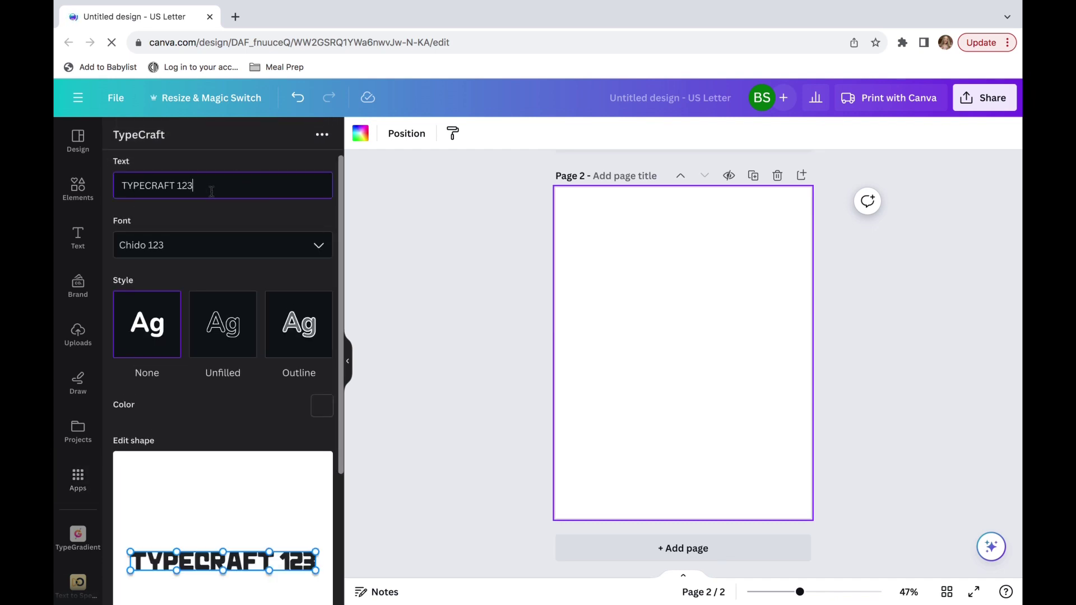
{"action": "left_click_drag", "start_coordinate": [142, 193], "coordinate": [121, 186]}
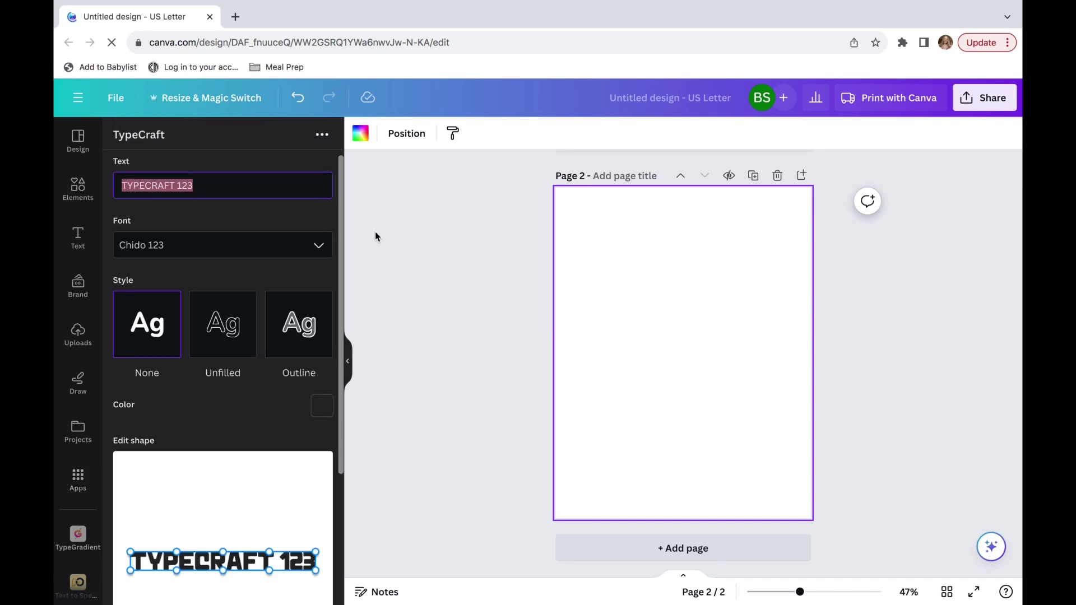
{"action": "scroll", "coordinate": [375, 235], "scroll_direction": "up", "scroll_amount": 5}
{"action": "scroll", "coordinate": [375, 235], "scroll_direction": "down", "scroll_amount": 4}
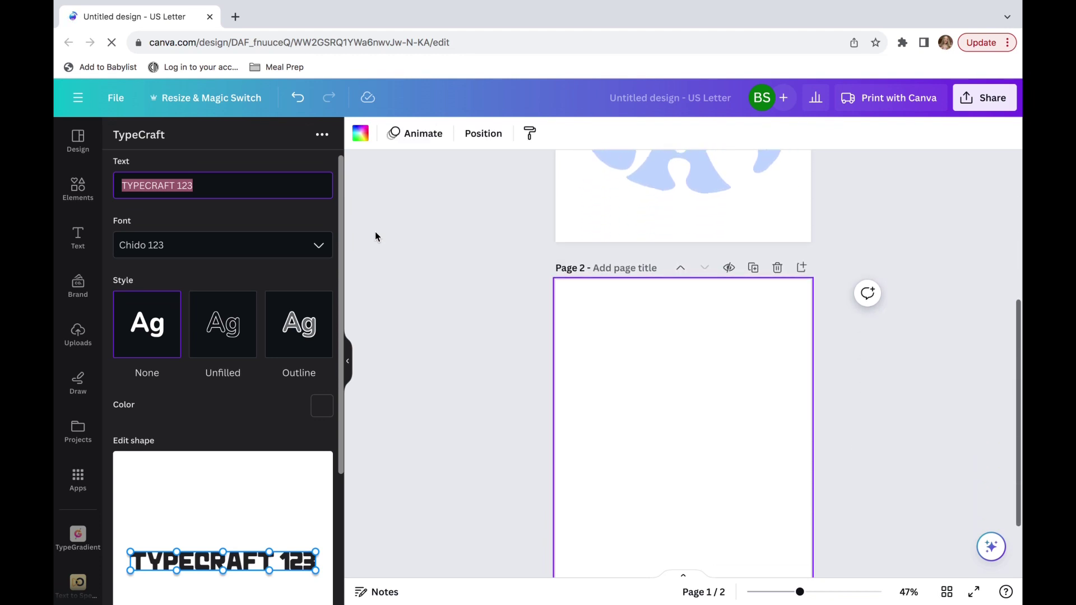
{"action": "scroll", "coordinate": [375, 236], "scroll_direction": "down", "scroll_amount": 2}
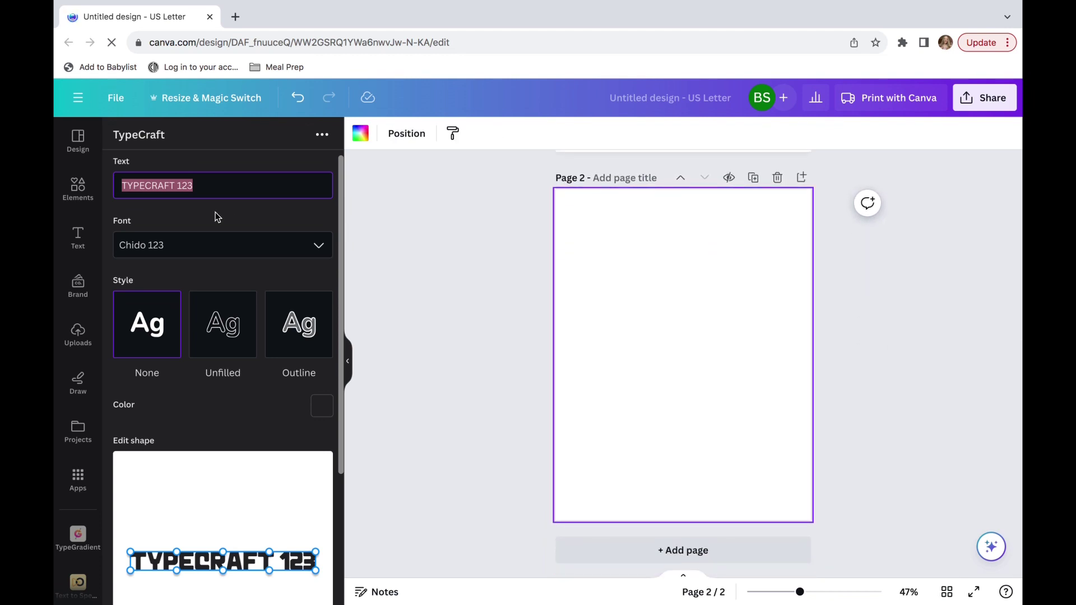
{"action": "type", "text": "HAVE"}
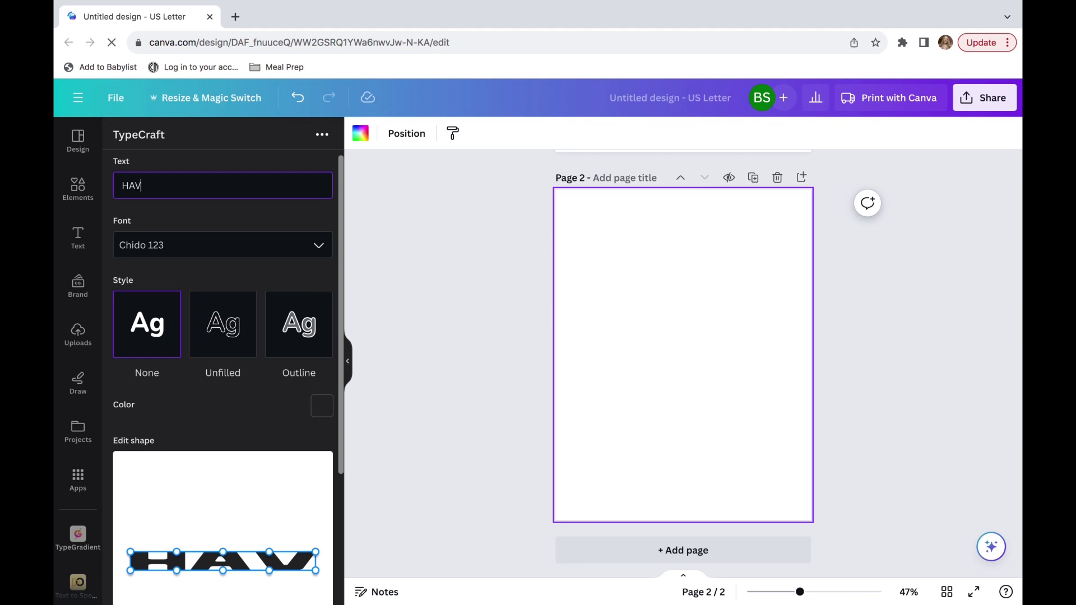
- Set the HAVE word's font to Fabulous Party 123
{"action": "left_click", "coordinate": [264, 245]}
{"action": "scroll", "coordinate": [256, 317], "scroll_direction": "down", "scroll_amount": 3}
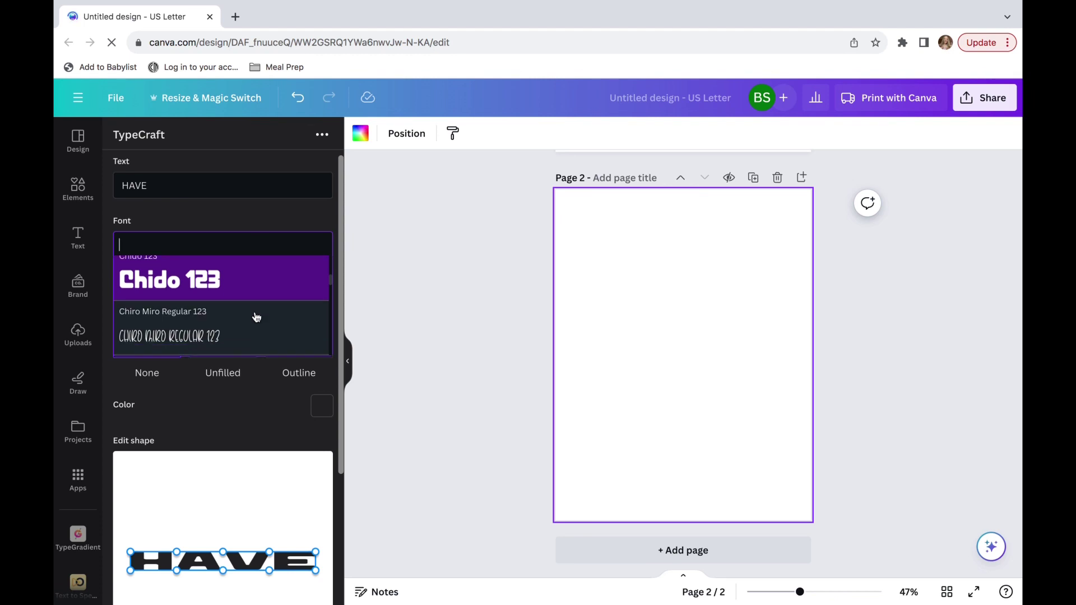
{"action": "scroll", "coordinate": [257, 317], "scroll_direction": "down", "scroll_amount": 5}
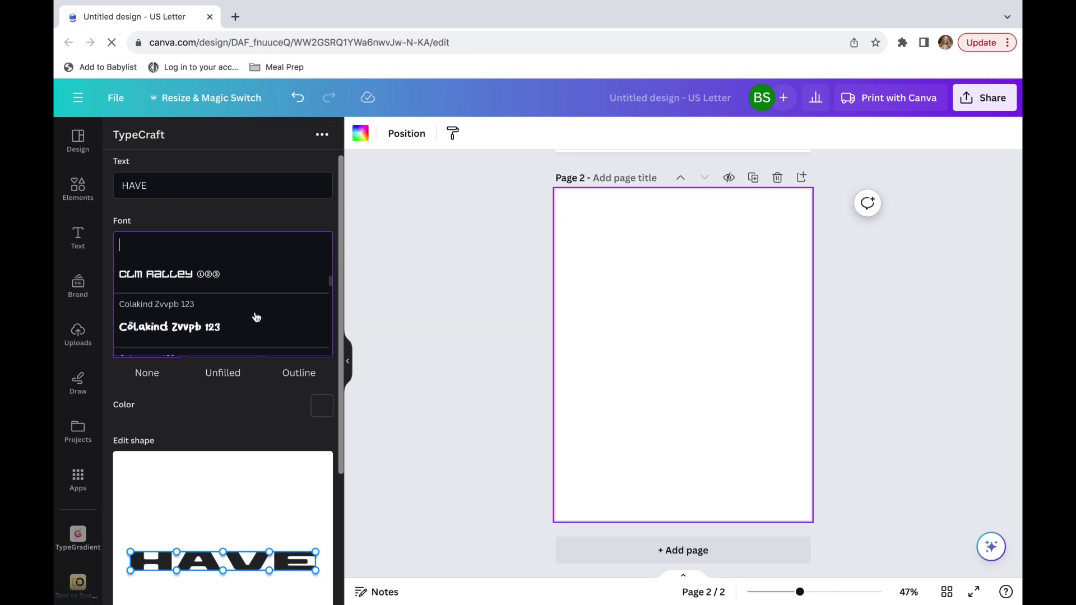
{"action": "scroll", "coordinate": [256, 317], "scroll_direction": "down", "scroll_amount": 5}
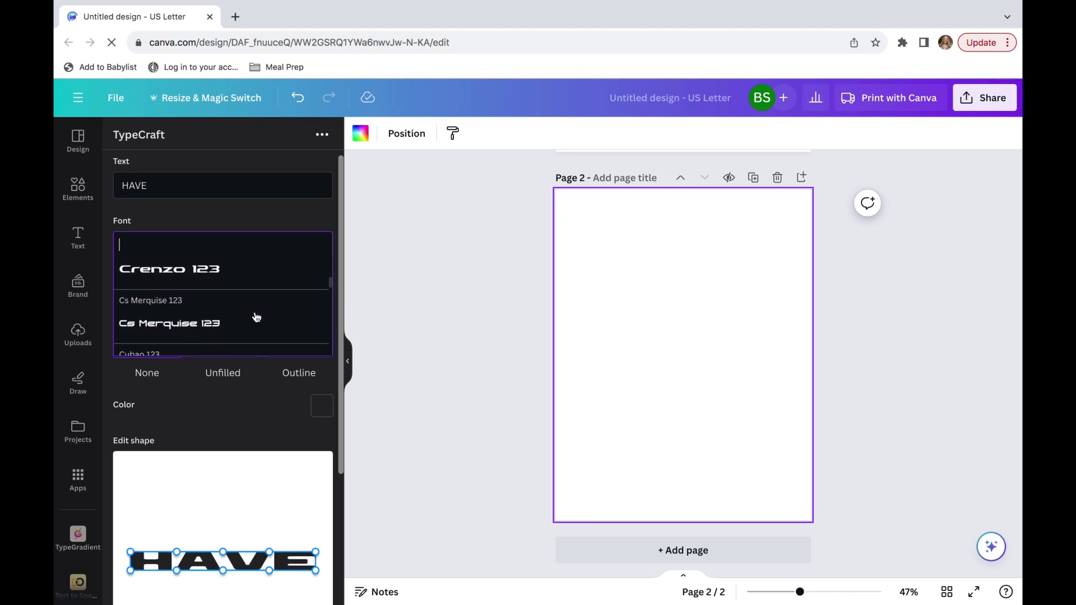
{"action": "scroll", "coordinate": [257, 317], "scroll_direction": "down", "scroll_amount": 6}
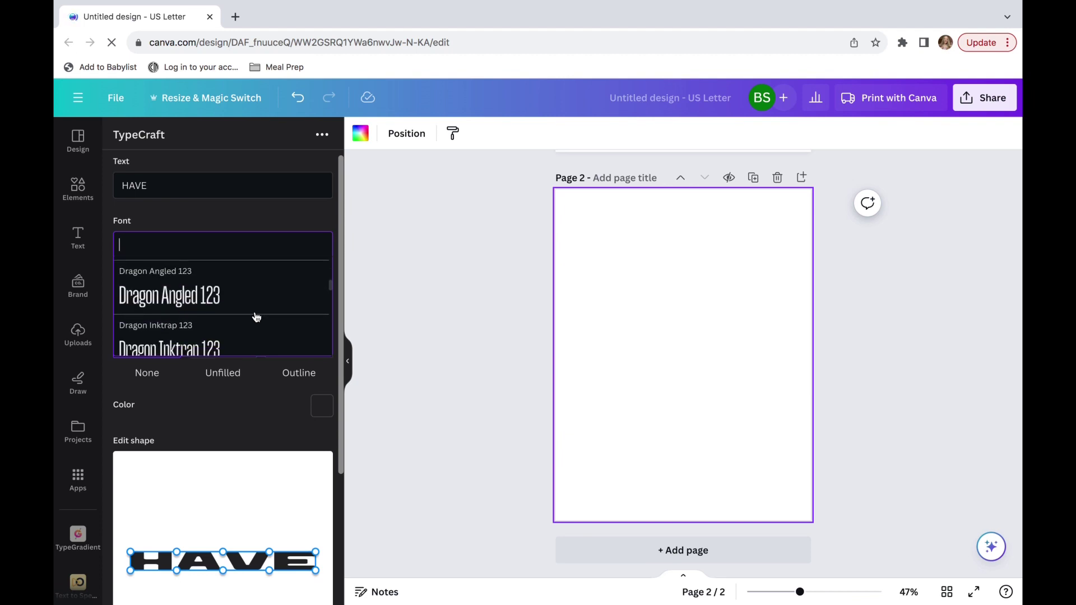
{"action": "scroll", "coordinate": [256, 317], "scroll_direction": "down", "scroll_amount": 5}
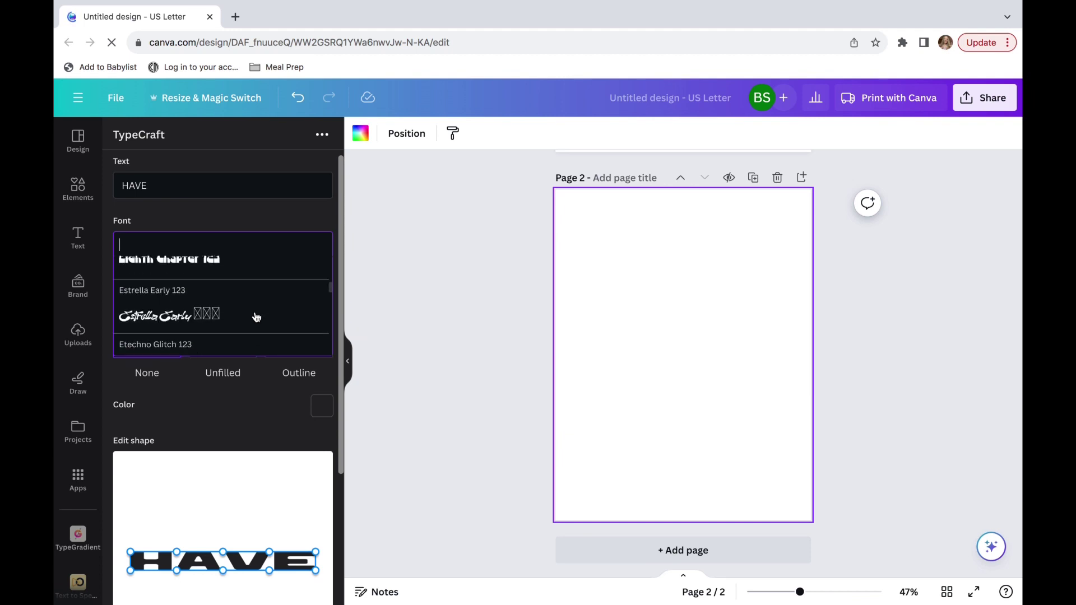
{"action": "scroll", "coordinate": [257, 318], "scroll_direction": "up", "scroll_amount": 3}
{"action": "scroll", "coordinate": [257, 317], "scroll_direction": "down", "scroll_amount": 5}
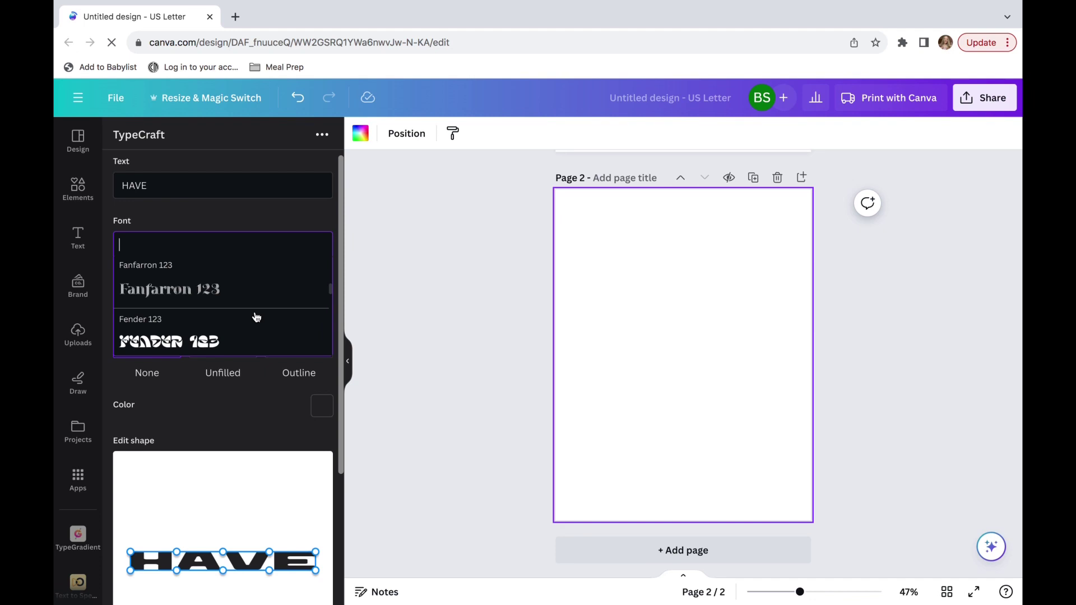
{"action": "scroll", "coordinate": [256, 315], "scroll_direction": "up", "scroll_amount": 2}
{"action": "left_click", "coordinate": [231, 309]}
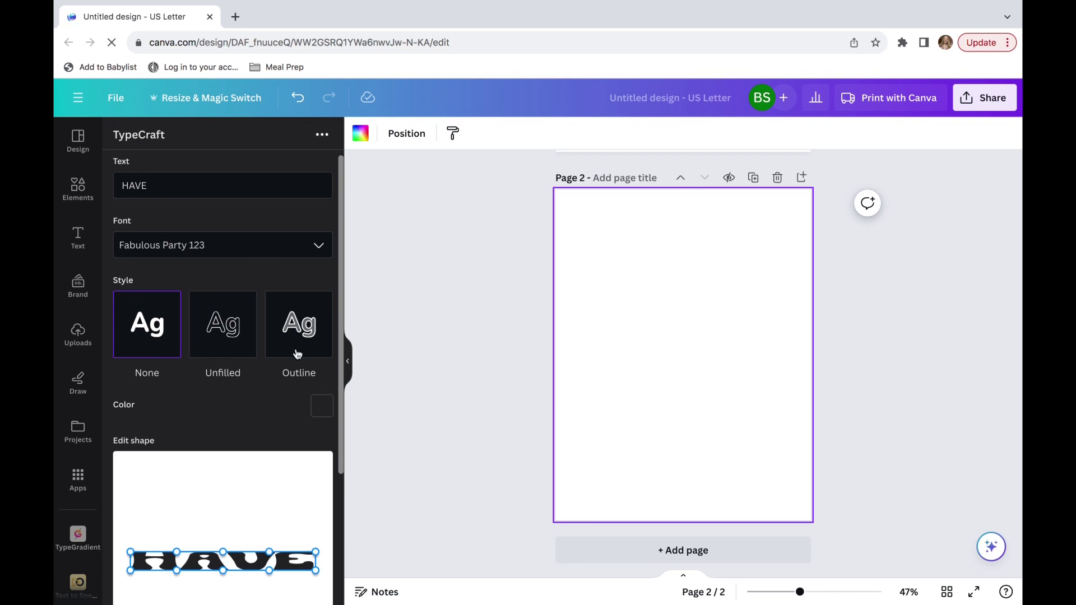
{"action": "scroll", "coordinate": [253, 486], "scroll_direction": "down", "scroll_amount": 1}
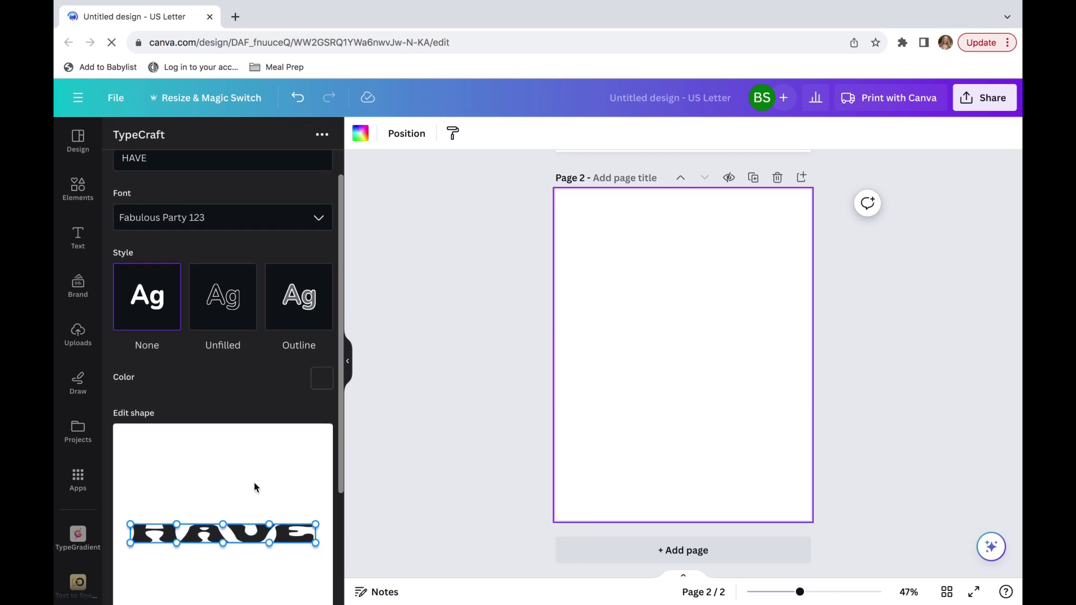
{"action": "scroll", "coordinate": [254, 487], "scroll_direction": "up", "scroll_amount": 1}
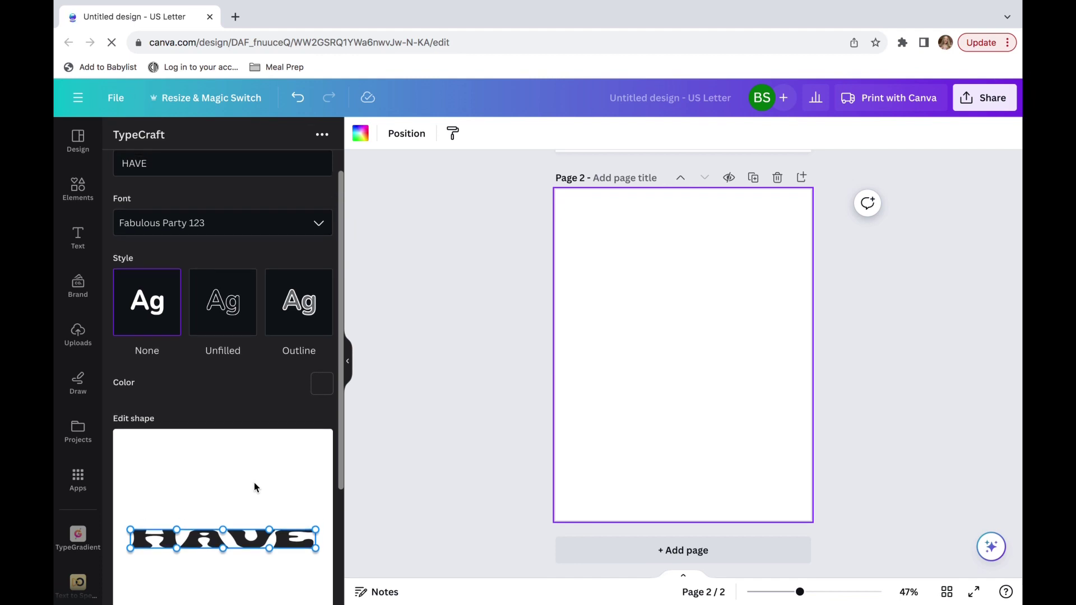
{"action": "scroll", "coordinate": [415, 372], "scroll_direction": "up", "scroll_amount": 5}
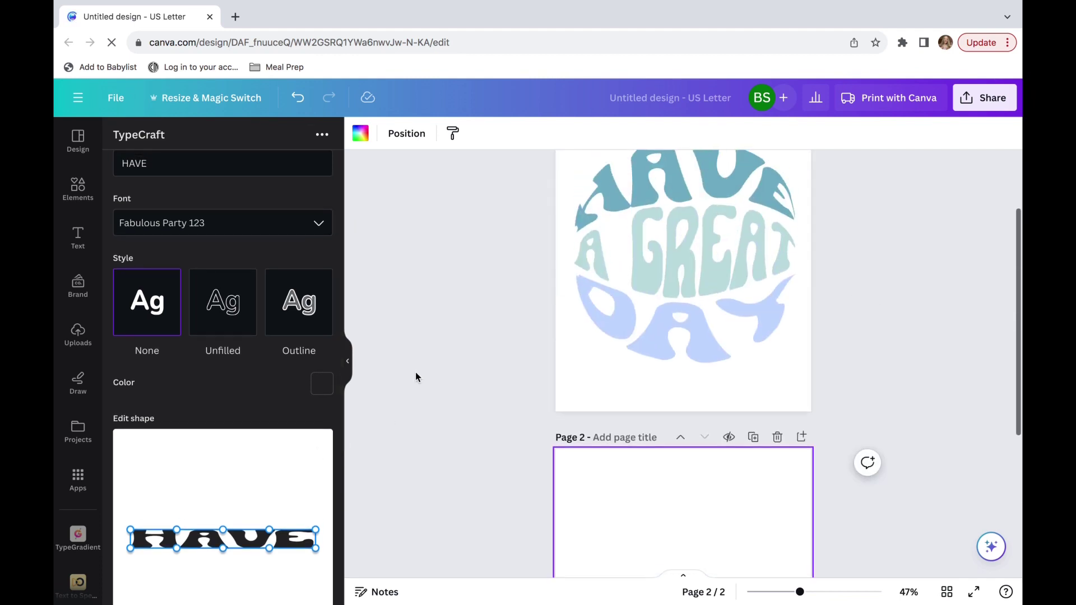
- Drag HAVE's top and side shape handles to curve it into a rounded dome with a flat base
{"action": "scroll", "coordinate": [415, 373], "scroll_direction": "down", "scroll_amount": 4}
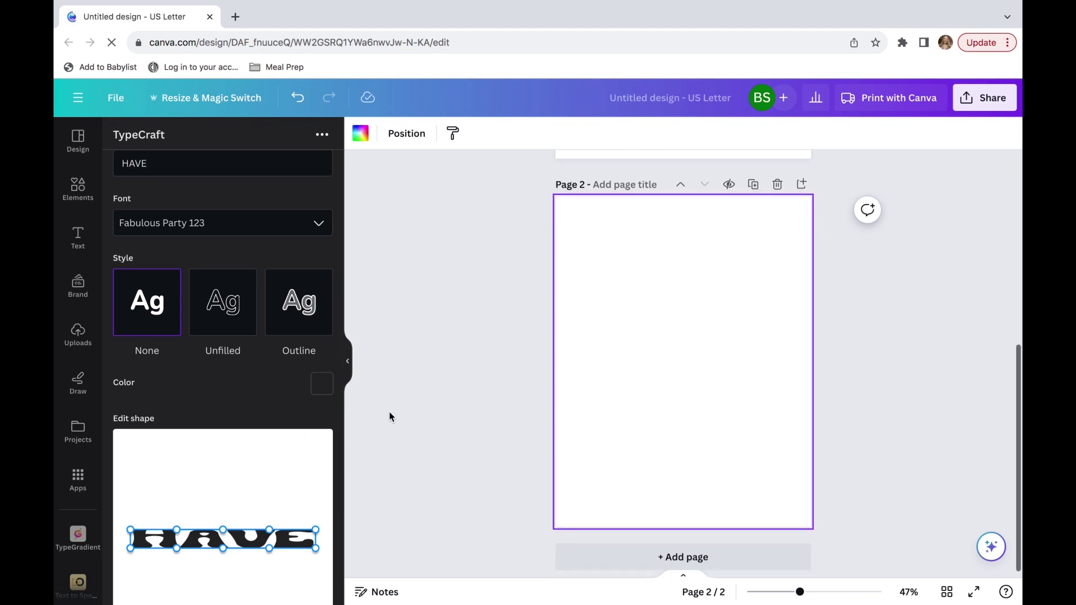
{"action": "scroll", "coordinate": [213, 501], "scroll_direction": "down", "scroll_amount": 3}
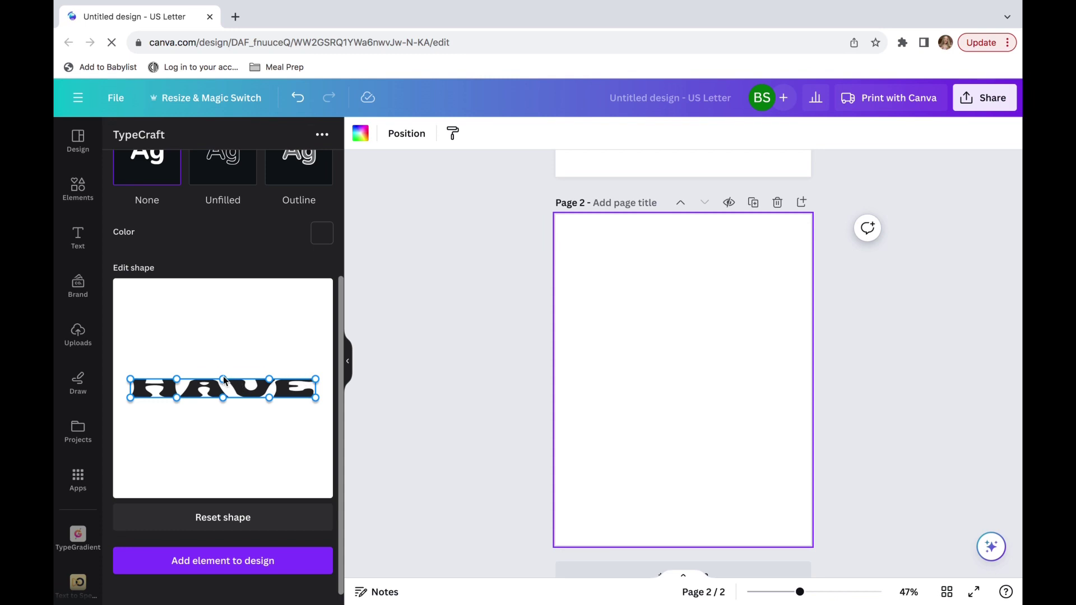
{"action": "left_click_drag", "start_coordinate": [224, 378], "coordinate": [297, 343]}
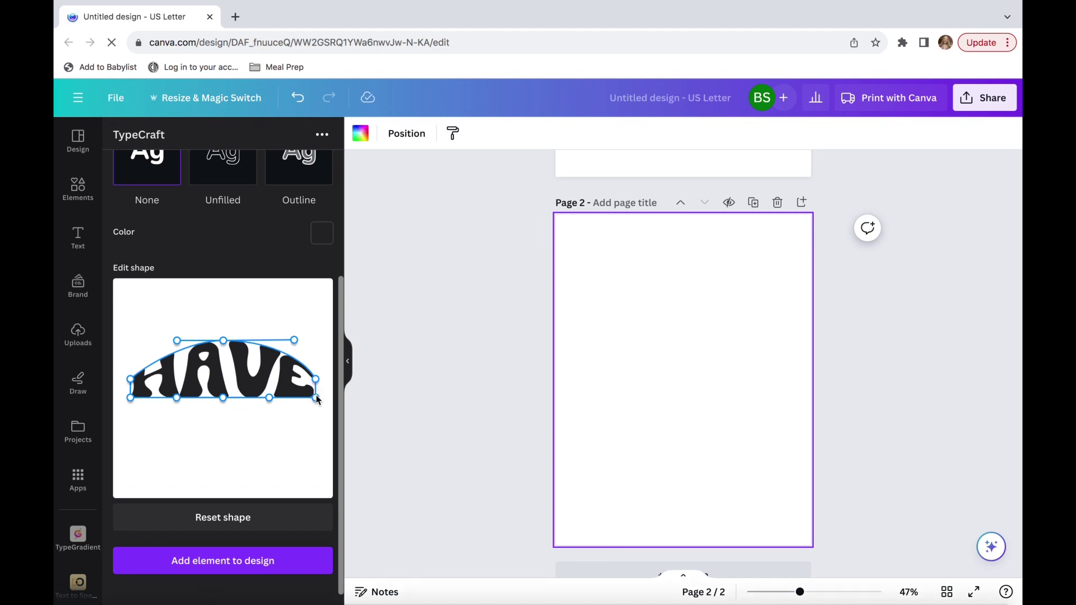
{"action": "mouse_move", "coordinate": [317, 400]}
{"action": "left_mouse_down"}
{"action": "mouse_move", "coordinate": [318, 390]}
{"action": "mouse_move", "coordinate": [318, 400]}
{"action": "left_mouse_up"}
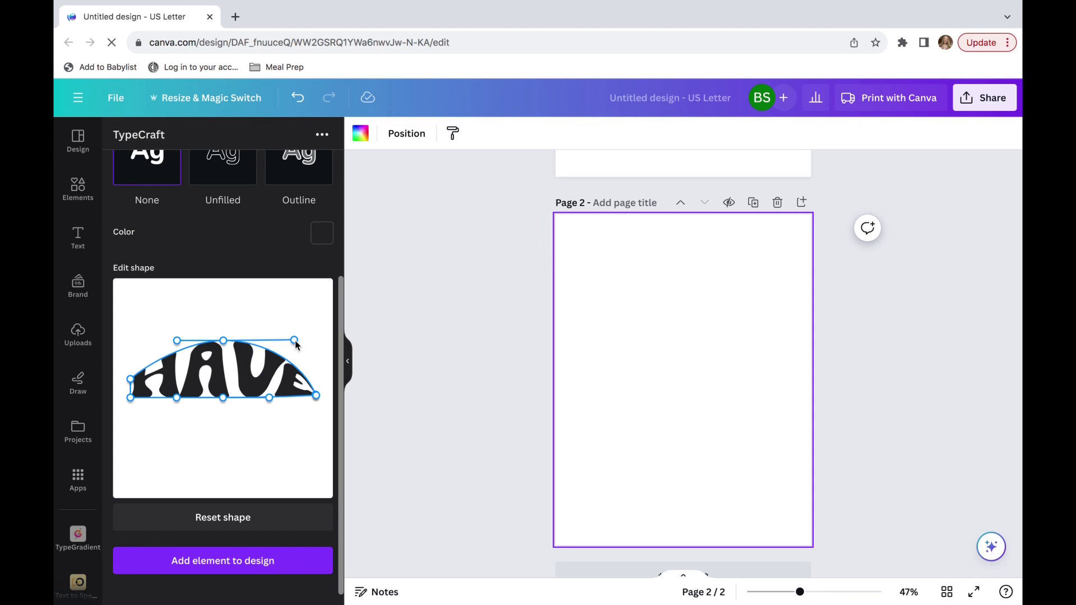
{"action": "left_click_drag", "start_coordinate": [295, 341], "coordinate": [307, 344]}
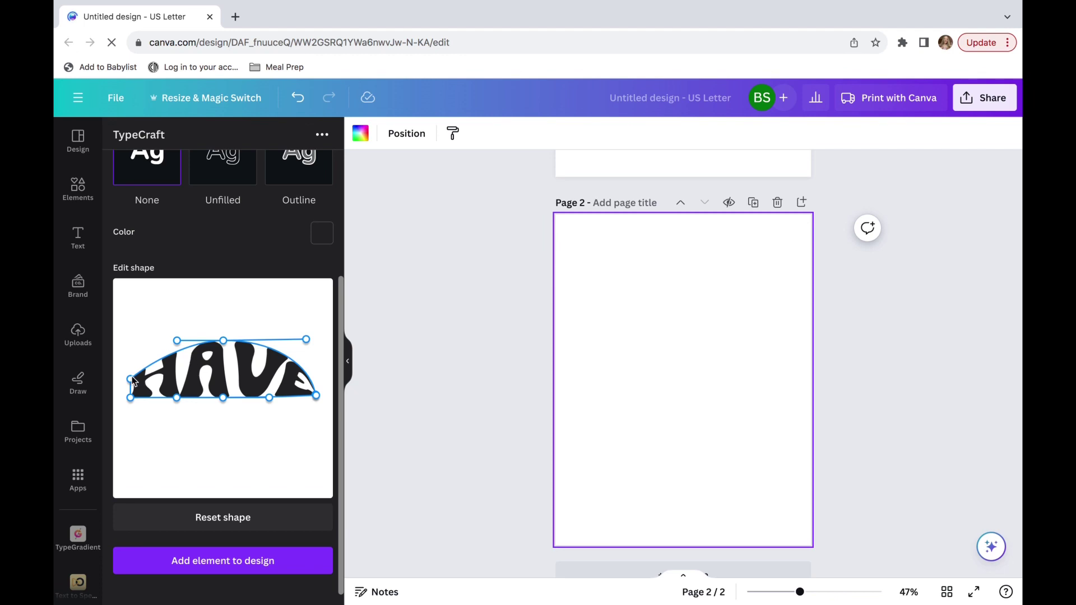
{"action": "left_click_drag", "start_coordinate": [131, 379], "coordinate": [131, 401]}
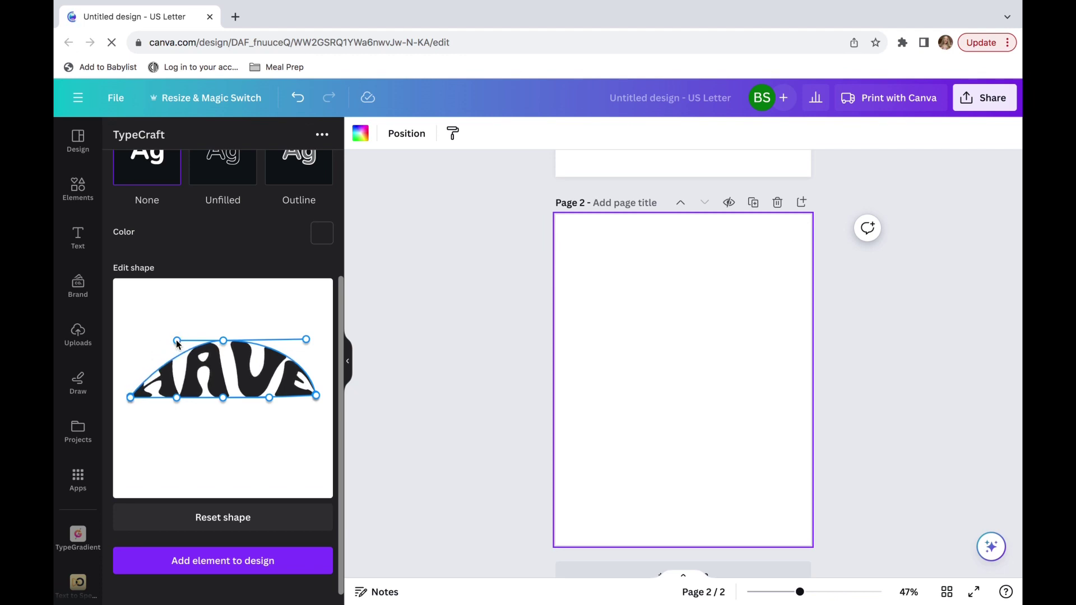
{"action": "left_click_drag", "start_coordinate": [177, 342], "coordinate": [154, 345]}
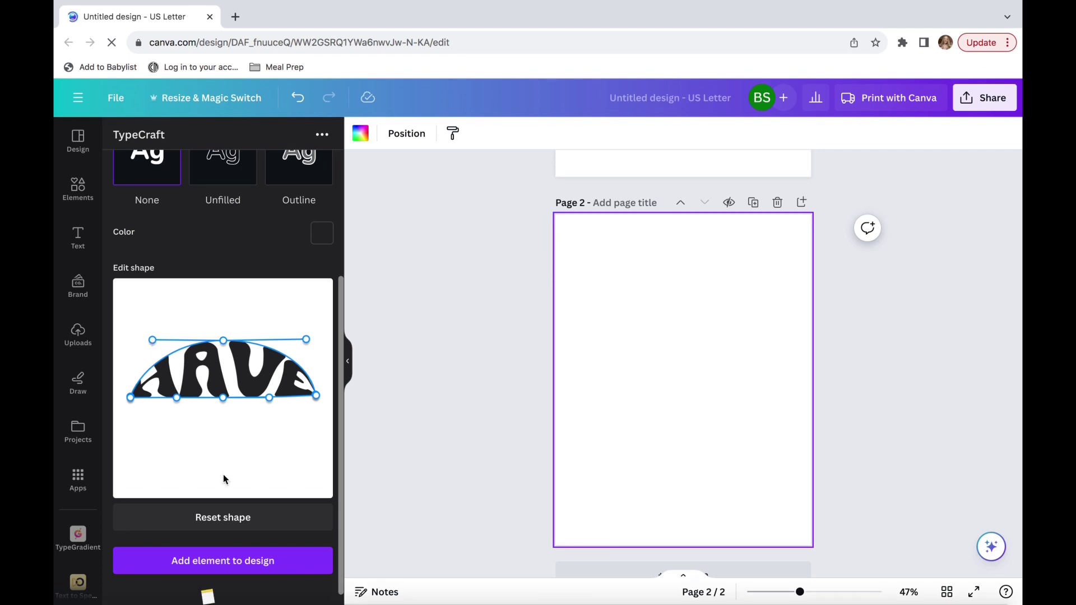
- Raise HAVE's bottom and lower corners so its base curves into a crescent arch
{"action": "scroll", "coordinate": [447, 368], "scroll_direction": "up", "scroll_amount": 5}
{"action": "scroll", "coordinate": [446, 368], "scroll_direction": "down", "scroll_amount": 5}
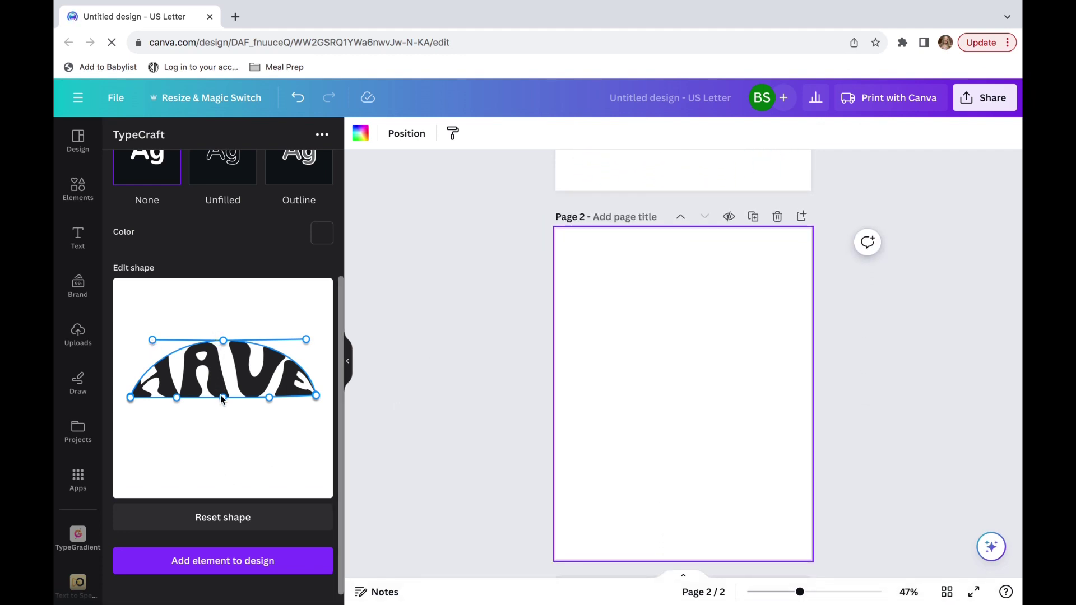
{"action": "left_click_drag", "start_coordinate": [223, 399], "coordinate": [176, 389]}
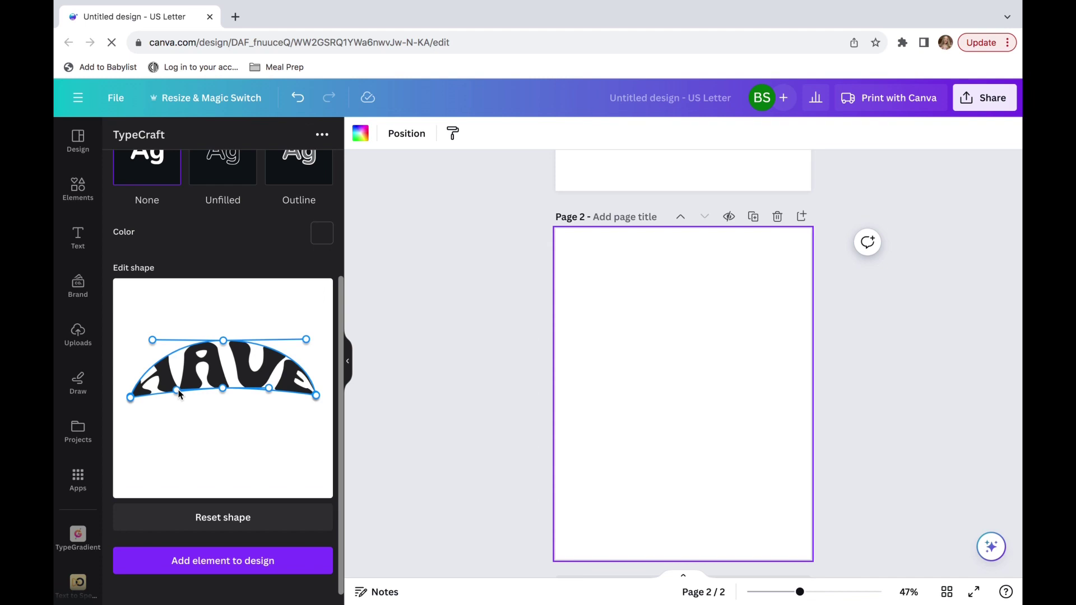
{"action": "left_click_drag", "start_coordinate": [178, 386], "coordinate": [176, 379]}
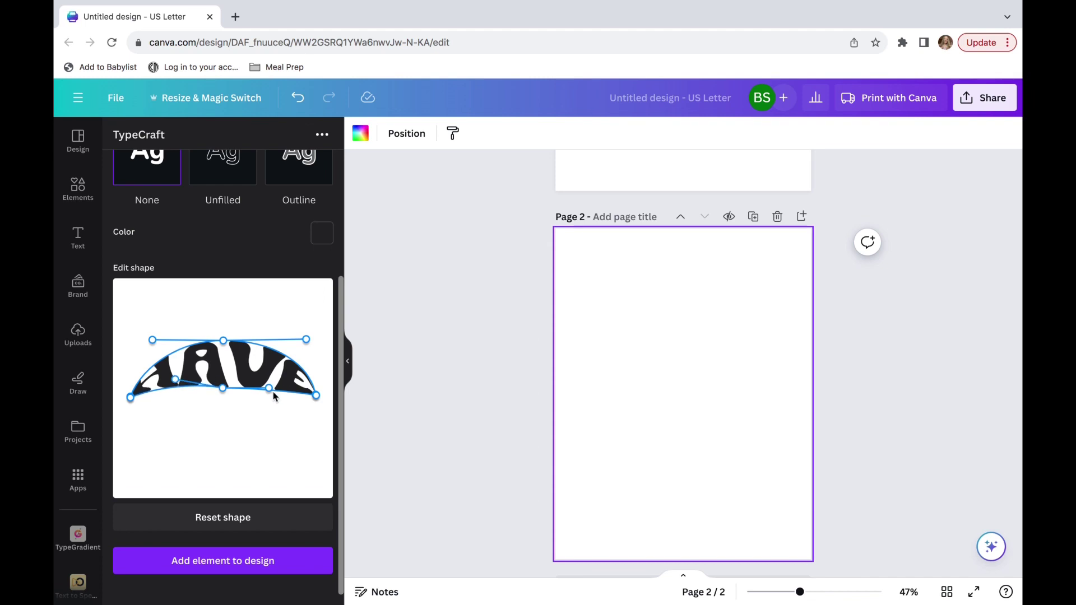
{"action": "left_click_drag", "start_coordinate": [268, 391], "coordinate": [221, 384]}
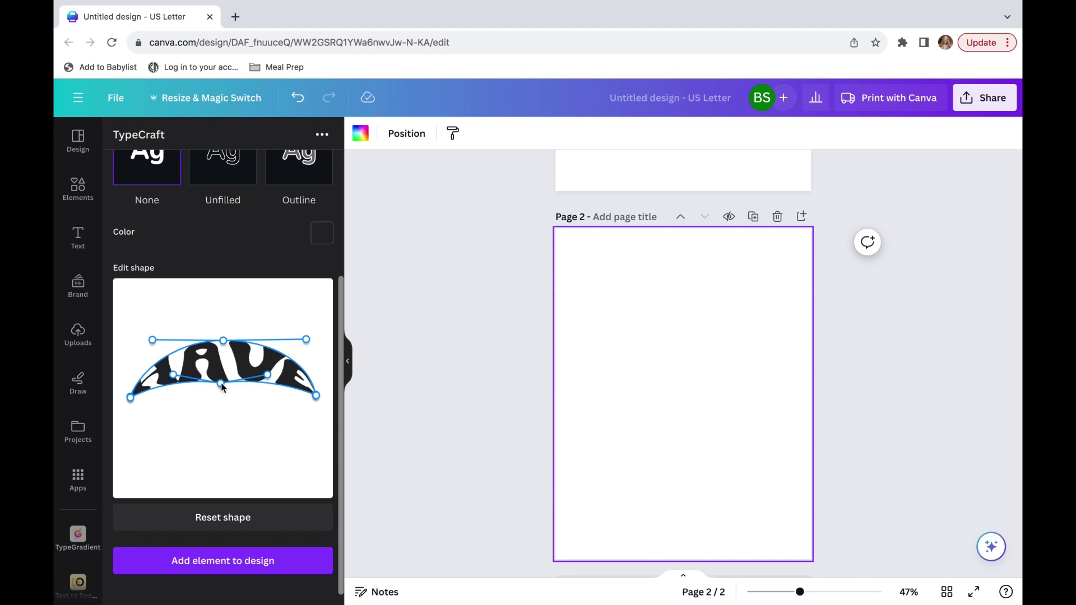
- Add the arched HAVE to page 2 and enlarge it across the top of the page
{"action": "left_click", "coordinate": [264, 563]}
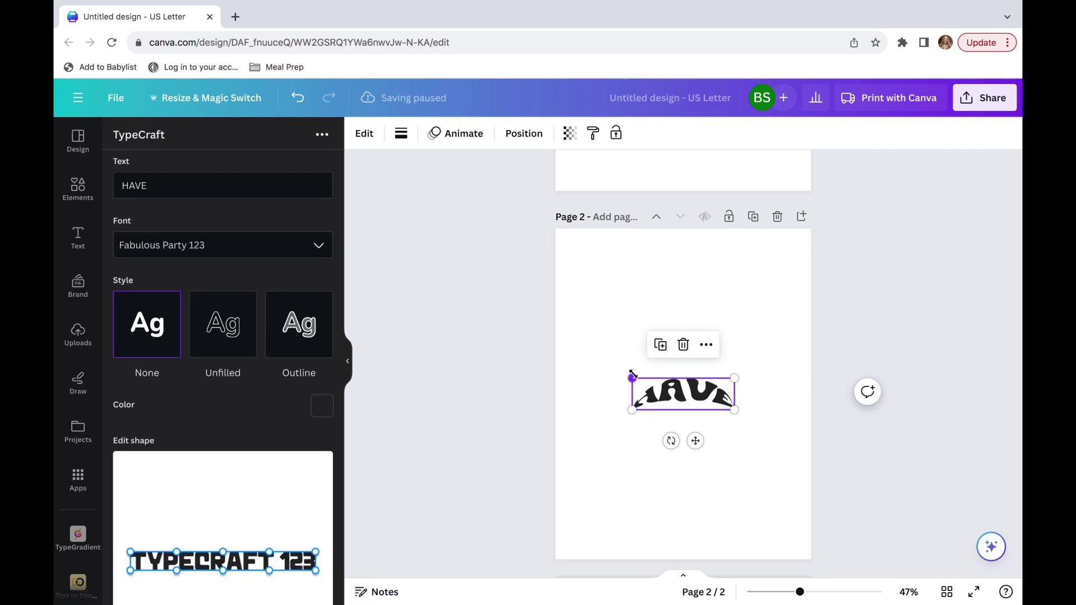
{"action": "left_click_drag", "start_coordinate": [632, 378], "coordinate": [562, 356]}
{"action": "left_click_drag", "start_coordinate": [735, 410], "coordinate": [756, 318]}
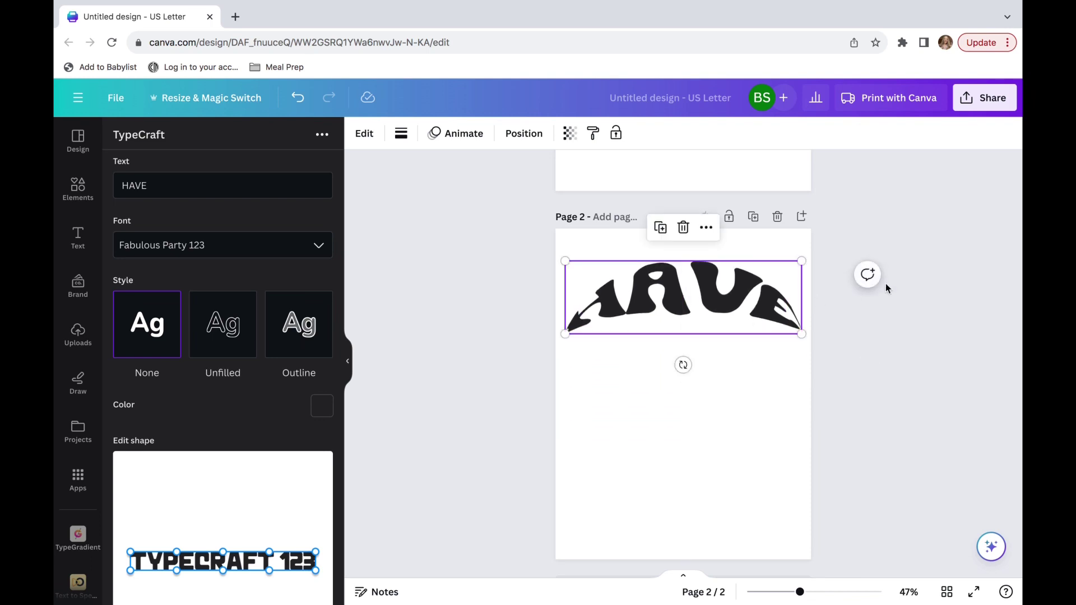
{"action": "left_click", "coordinate": [894, 284]}
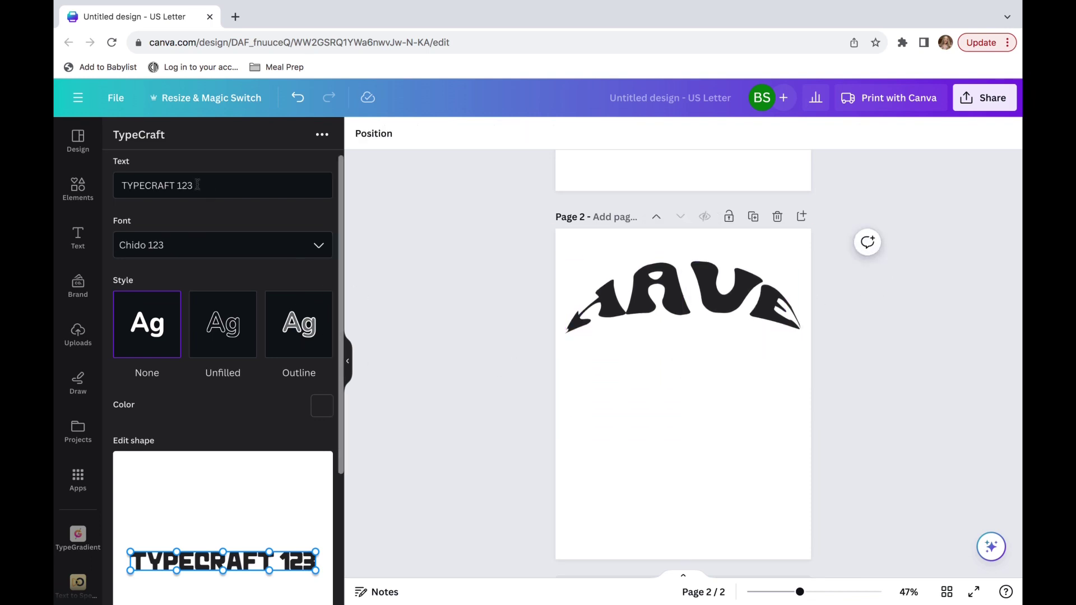
- Replace the TypeCraft sample text with A GREAT, fixing the typo
{"action": "left_click_drag", "start_coordinate": [197, 186], "coordinate": [115, 188]}
{"action": "type", "text": "A "}
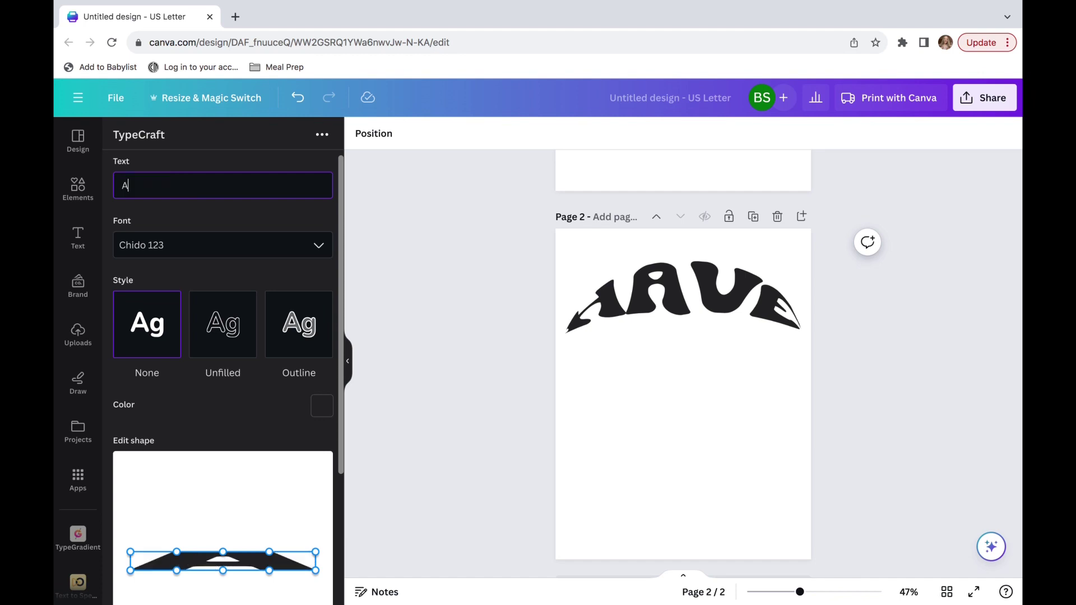
{"action": "type", "text": "GREST"}
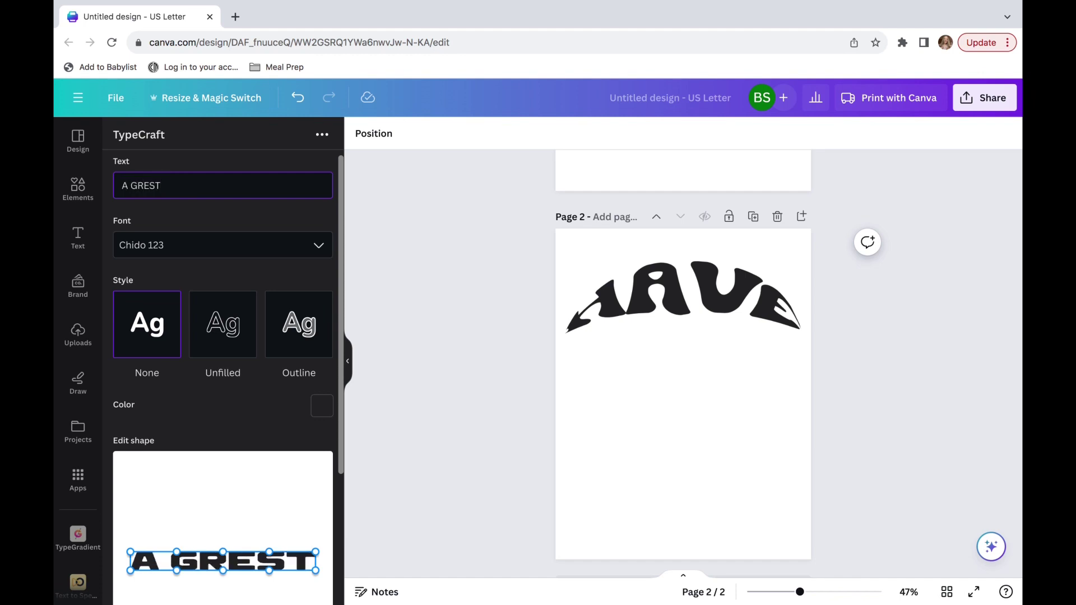
{"action": "key", "text": "BackSpace"}
{"action": "key", "text": "BackSpace"}
{"action": "type", "text": "AT"}
- Set the A GREAT word's font to Fabulous Party 123
{"action": "scroll", "coordinate": [196, 456], "scroll_direction": "down", "scroll_amount": 2}
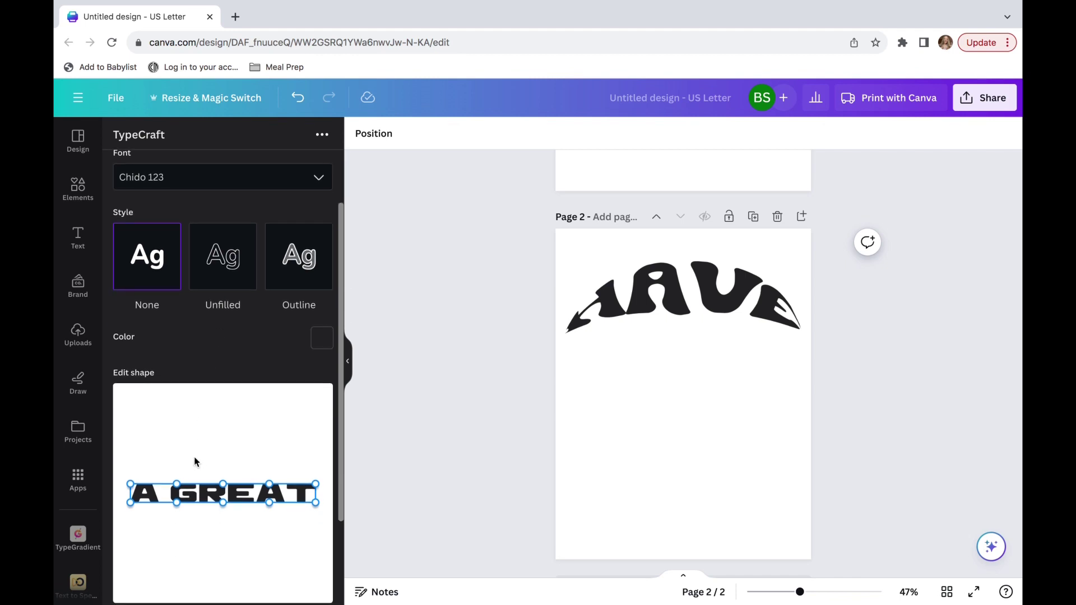
{"action": "scroll", "coordinate": [204, 250], "scroll_direction": "up", "scroll_amount": 2}
{"action": "left_click", "coordinate": [205, 250]}
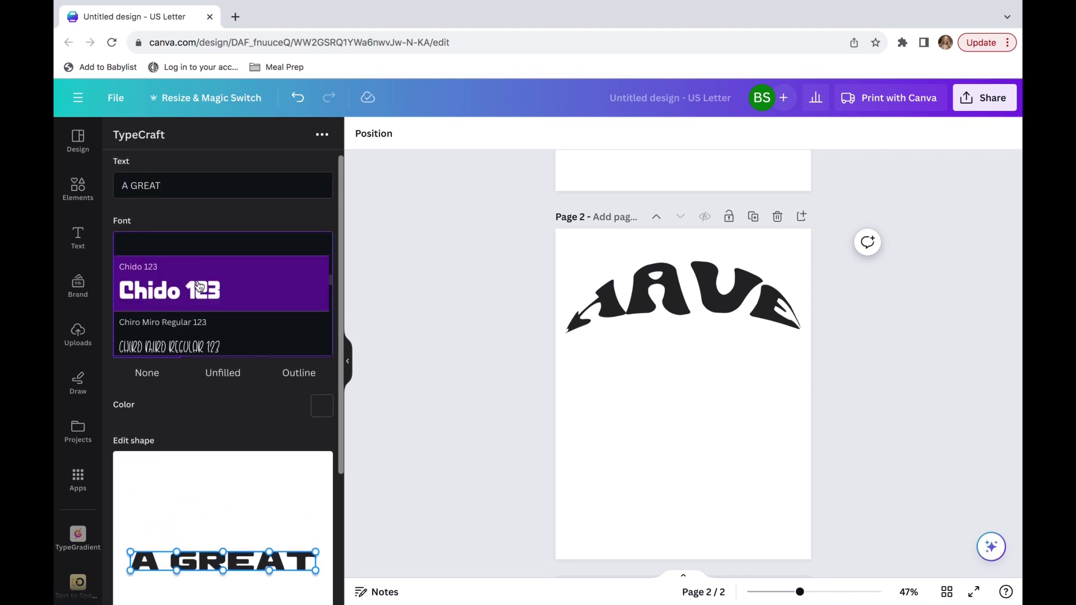
{"action": "scroll", "coordinate": [197, 297], "scroll_direction": "down", "scroll_amount": 3}
{"action": "scroll", "coordinate": [196, 303], "scroll_direction": "down", "scroll_amount": 8}
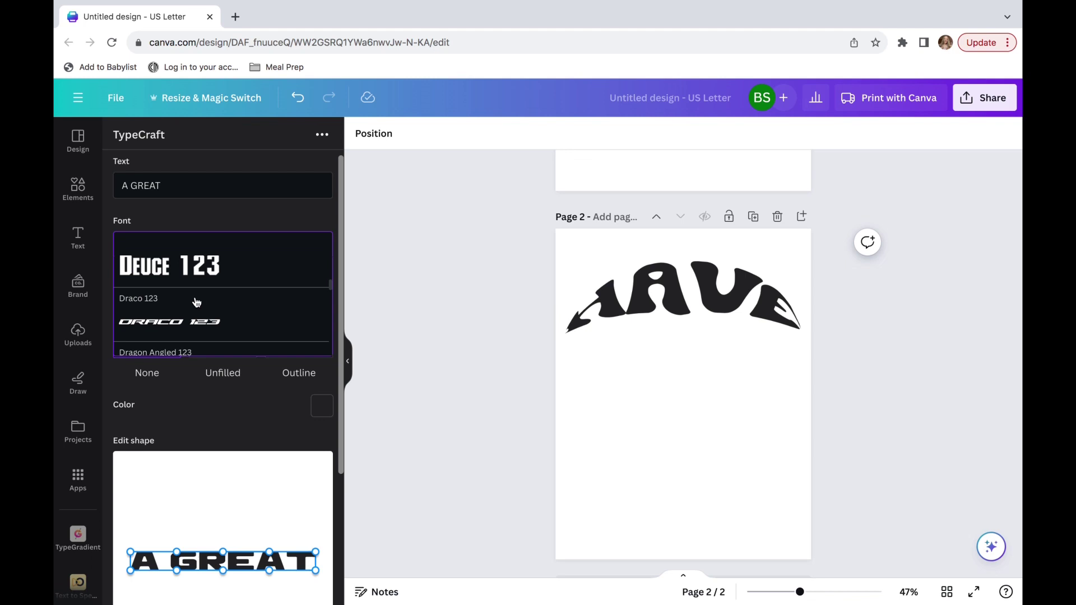
{"action": "scroll", "coordinate": [196, 303], "scroll_direction": "down", "scroll_amount": 8}
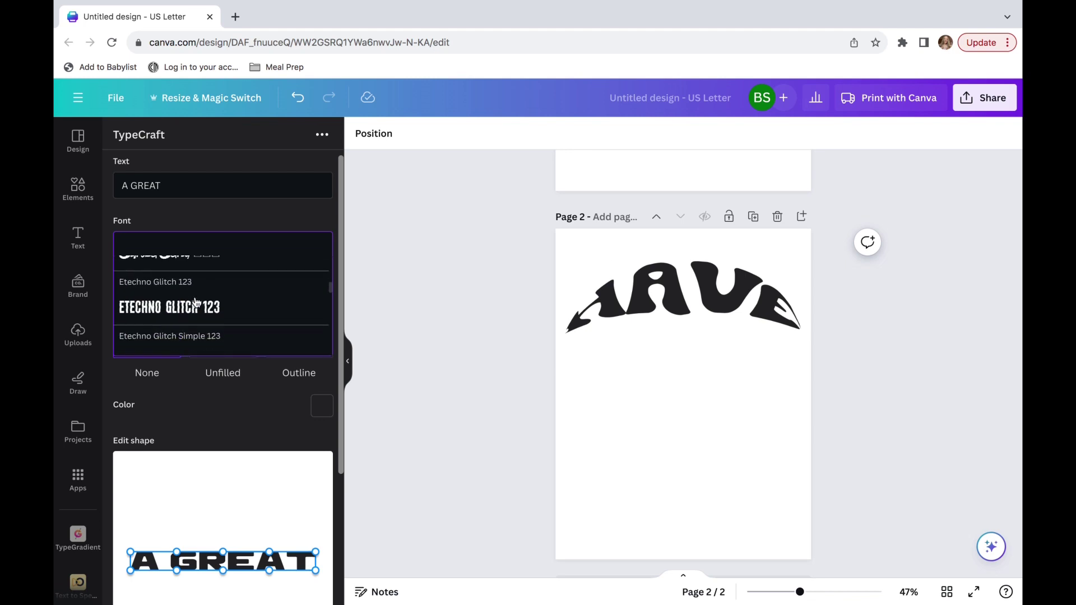
{"action": "scroll", "coordinate": [197, 302], "scroll_direction": "down", "scroll_amount": 2}
{"action": "scroll", "coordinate": [199, 299], "scroll_direction": "up", "scroll_amount": 2}
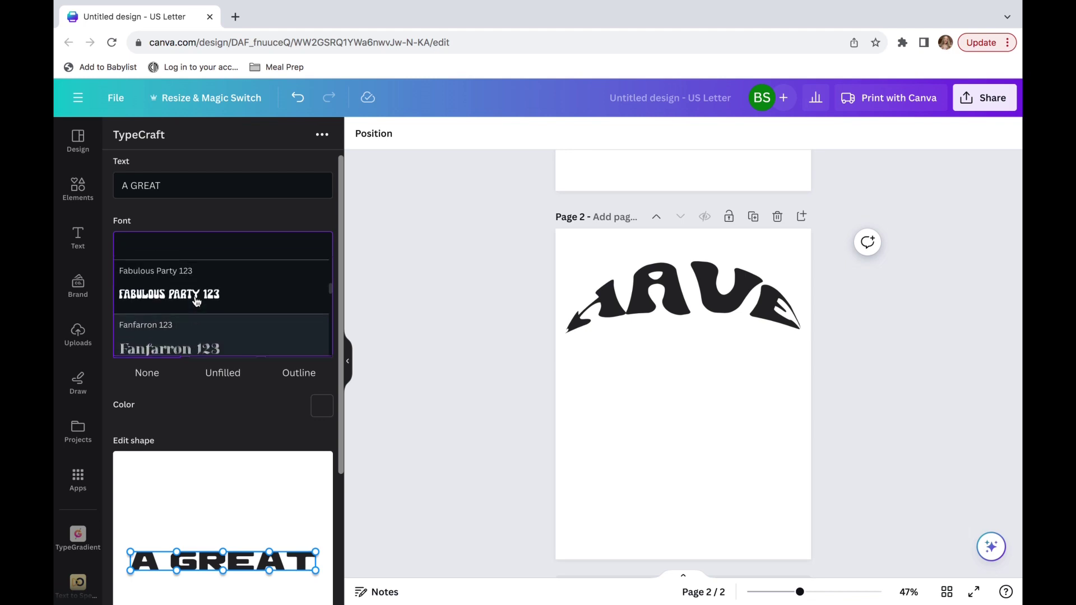
{"action": "left_click", "coordinate": [198, 298]}
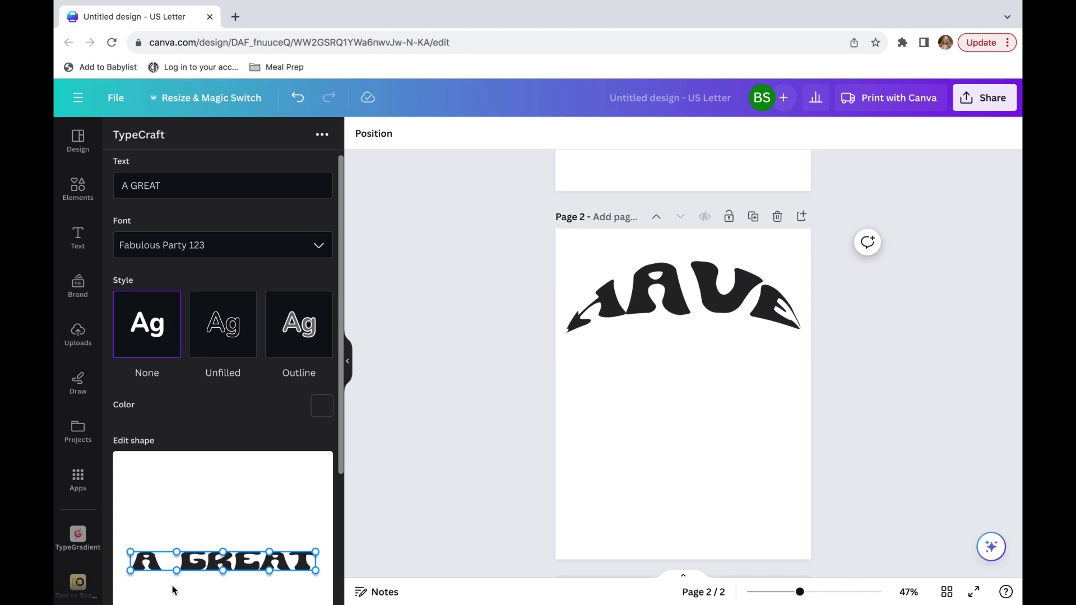
- Pull A GREAT's ends down, raise its top middle and lower its bottom middle into a lens shape
{"action": "left_click_drag", "start_coordinate": [131, 549], "coordinate": [130, 569]}
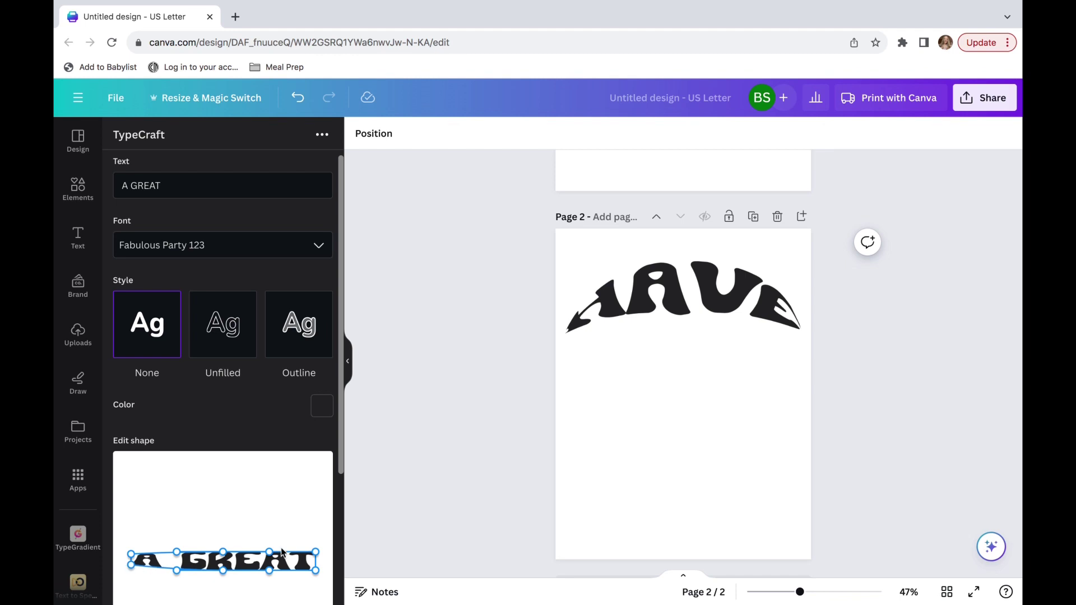
{"action": "left_click_drag", "start_coordinate": [317, 553], "coordinate": [318, 569]}
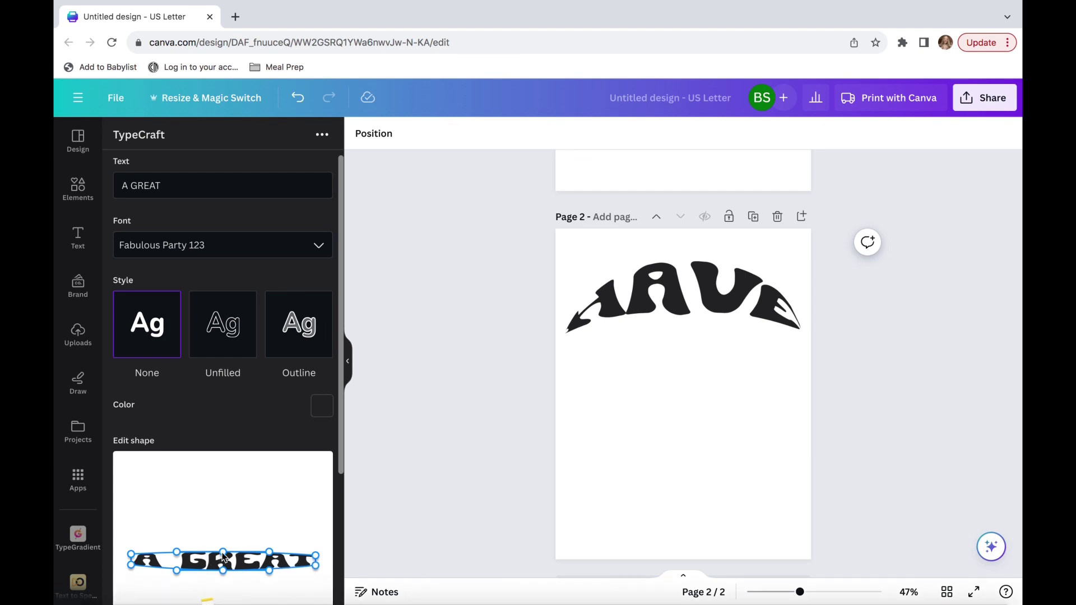
{"action": "left_click_drag", "start_coordinate": [223, 553], "coordinate": [222, 532]}
{"action": "left_click_drag", "start_coordinate": [223, 571], "coordinate": [225, 588]}
{"action": "scroll", "coordinate": [227, 592], "scroll_direction": "down", "scroll_amount": 2}
{"action": "scroll", "coordinate": [227, 592], "scroll_direction": "down", "scroll_amount": 2}
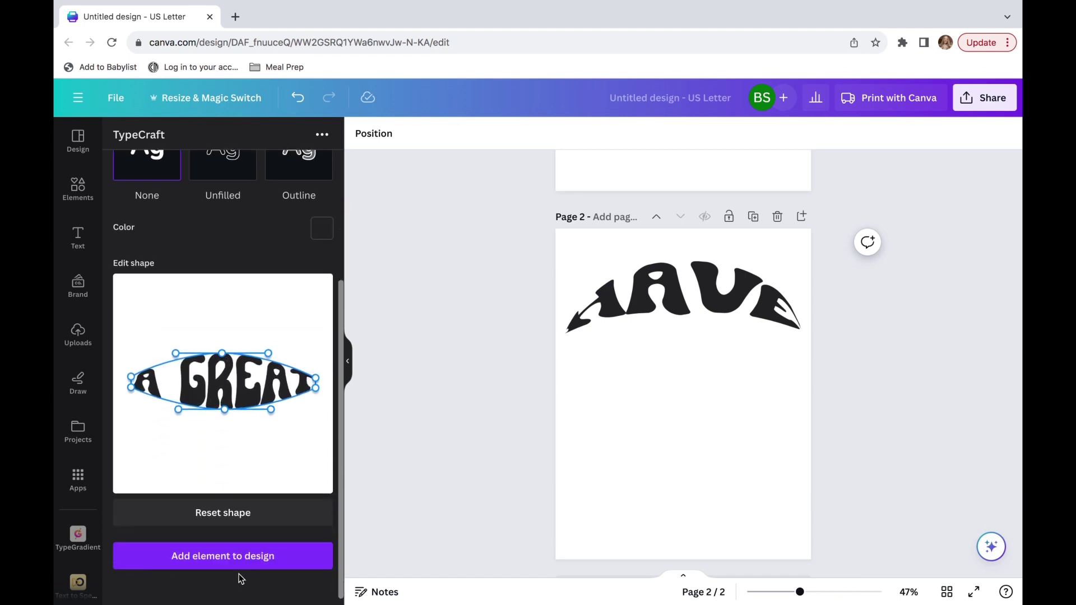
- Add A GREAT to page 2, then enlarge and fit it directly under the HAVE arch
{"action": "left_click", "coordinate": [236, 558]}
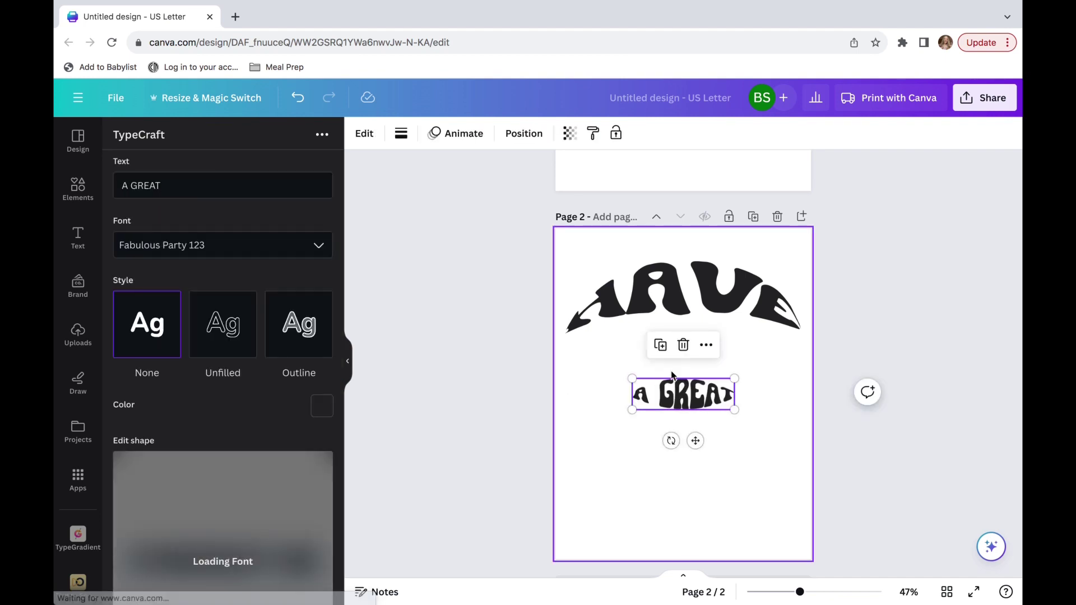
{"action": "left_click_drag", "start_coordinate": [631, 375], "coordinate": [513, 356]}
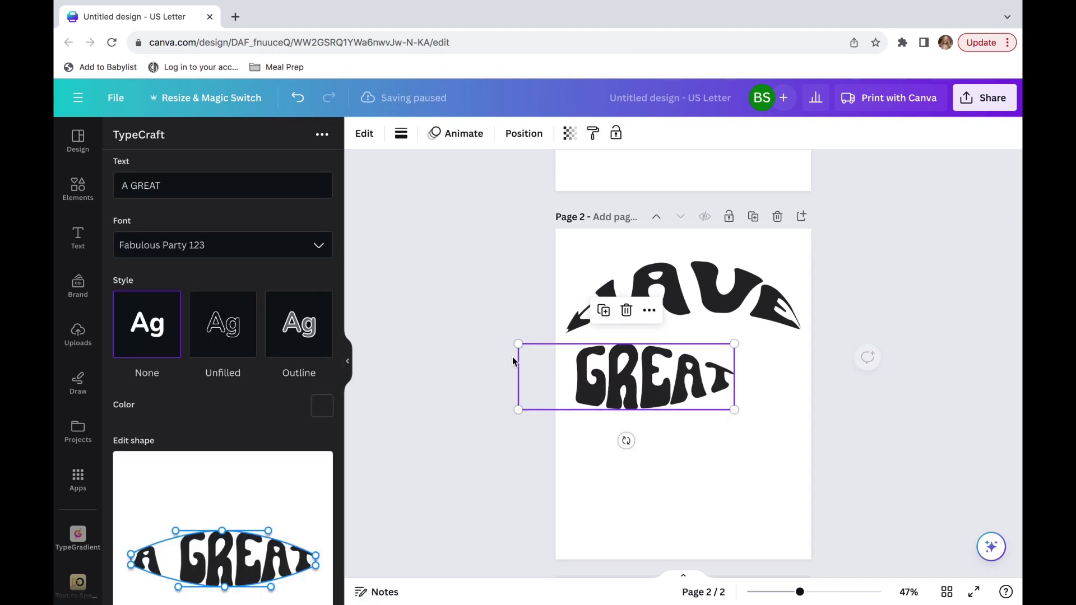
{"action": "left_click_drag", "start_coordinate": [633, 401], "coordinate": [692, 373]}
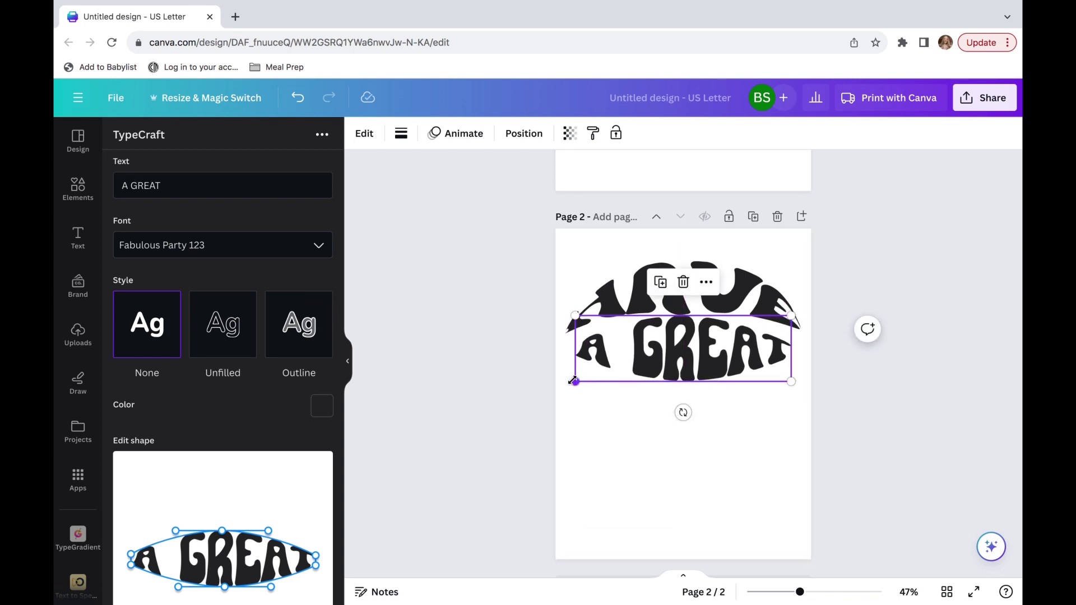
{"action": "left_click_drag", "start_coordinate": [574, 381], "coordinate": [564, 386]}
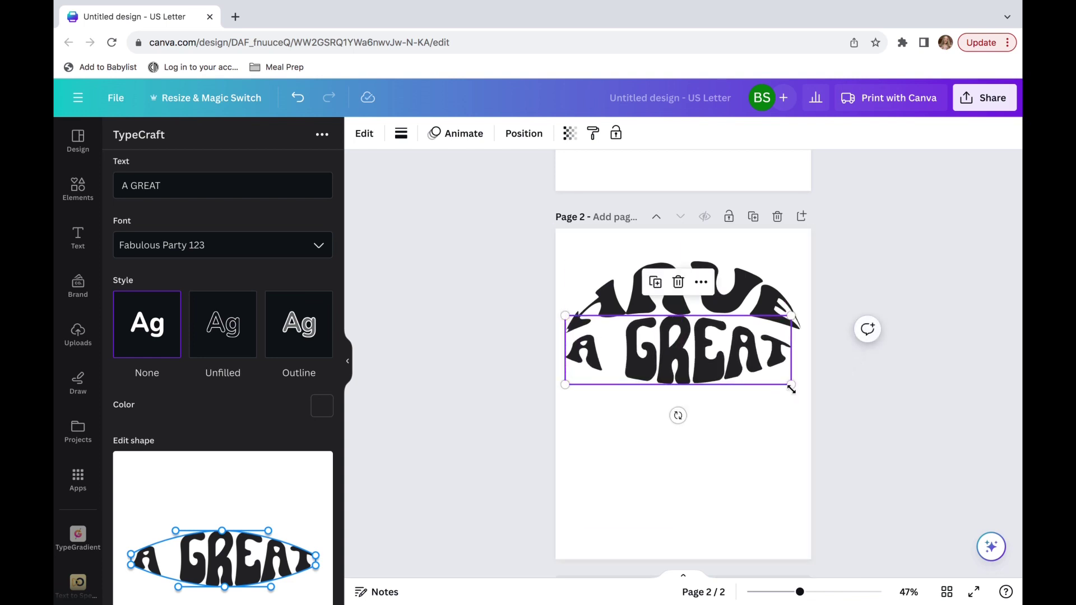
{"action": "left_click_drag", "start_coordinate": [791, 388], "coordinate": [755, 373]}
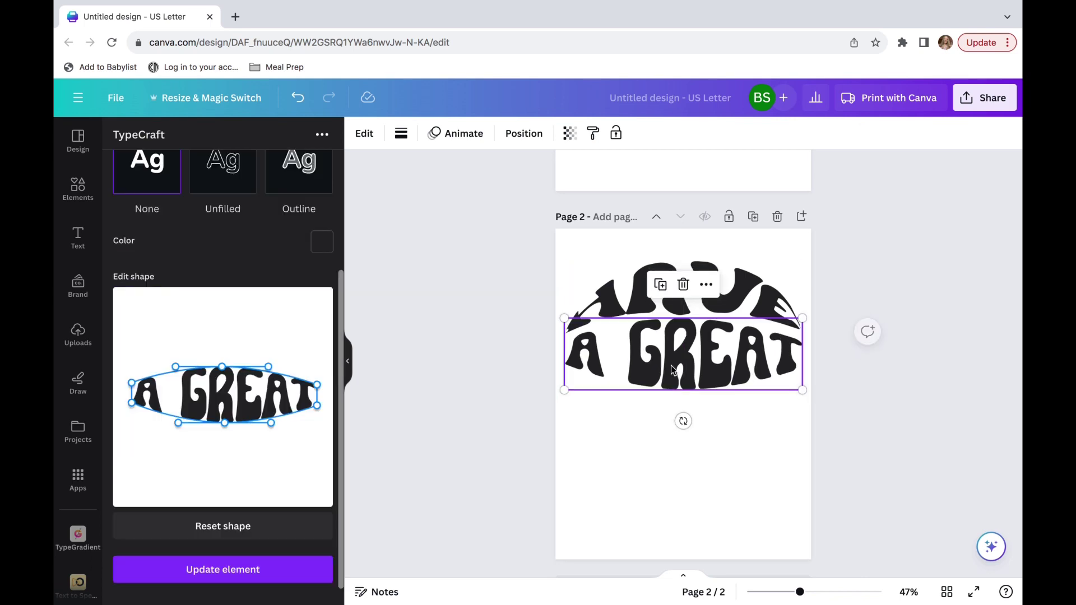
{"action": "left_click", "coordinate": [935, 200]}
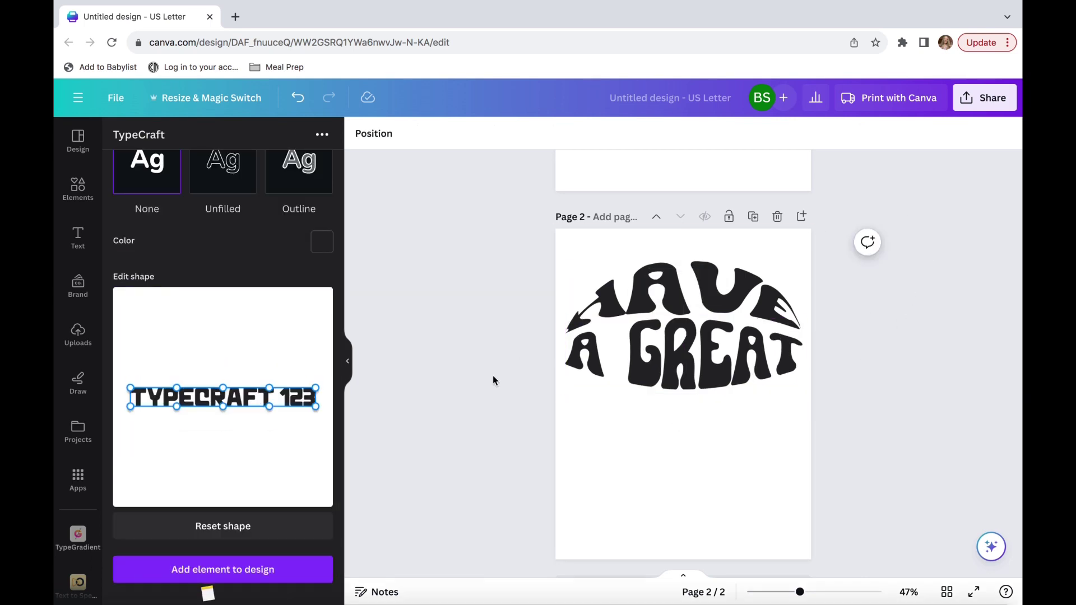
- Replace the TypeCraft sample text with DAY
{"action": "scroll", "coordinate": [296, 348], "scroll_direction": "up", "scroll_amount": 5}
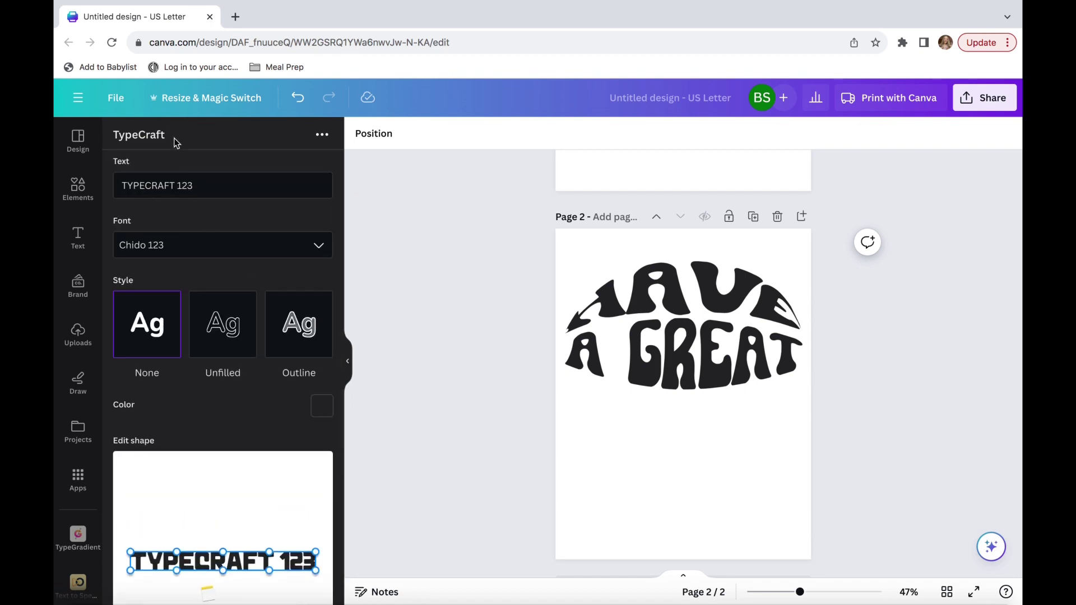
{"action": "left_click", "coordinate": [191, 186]}
{"action": "left_click_drag", "start_coordinate": [191, 185], "coordinate": [81, 174]}
{"action": "type", "text": "DAY"}
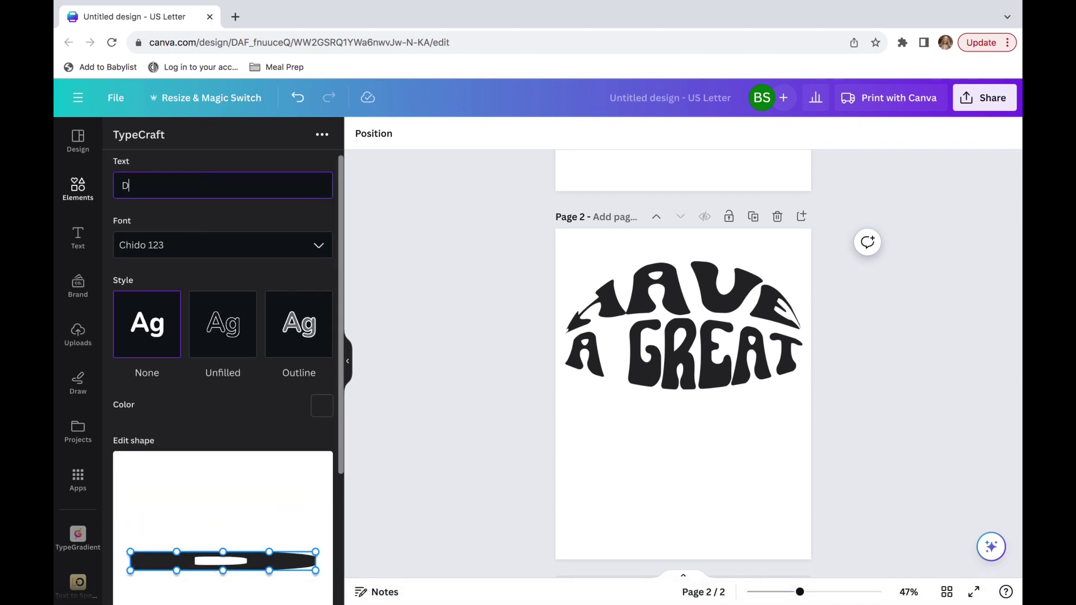
- Set the DAY word's font to Fabulous Party 123
{"action": "left_click", "coordinate": [148, 245]}
{"action": "scroll", "coordinate": [172, 387], "scroll_direction": "down", "scroll_amount": 2}
{"action": "scroll", "coordinate": [180, 244], "scroll_direction": "down", "scroll_amount": 10}
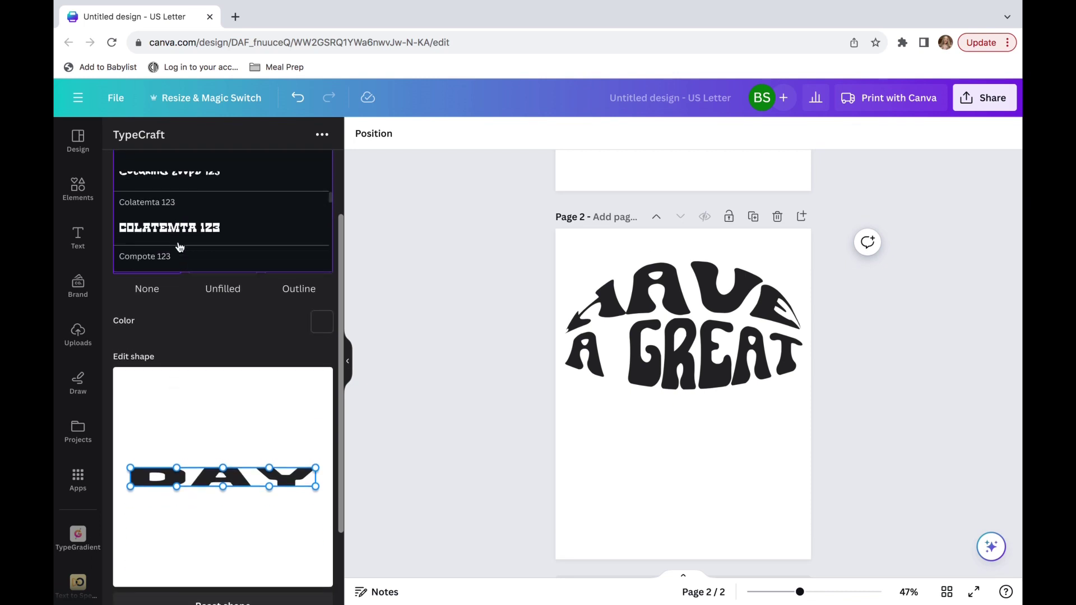
{"action": "scroll", "coordinate": [180, 247], "scroll_direction": "down", "scroll_amount": 10}
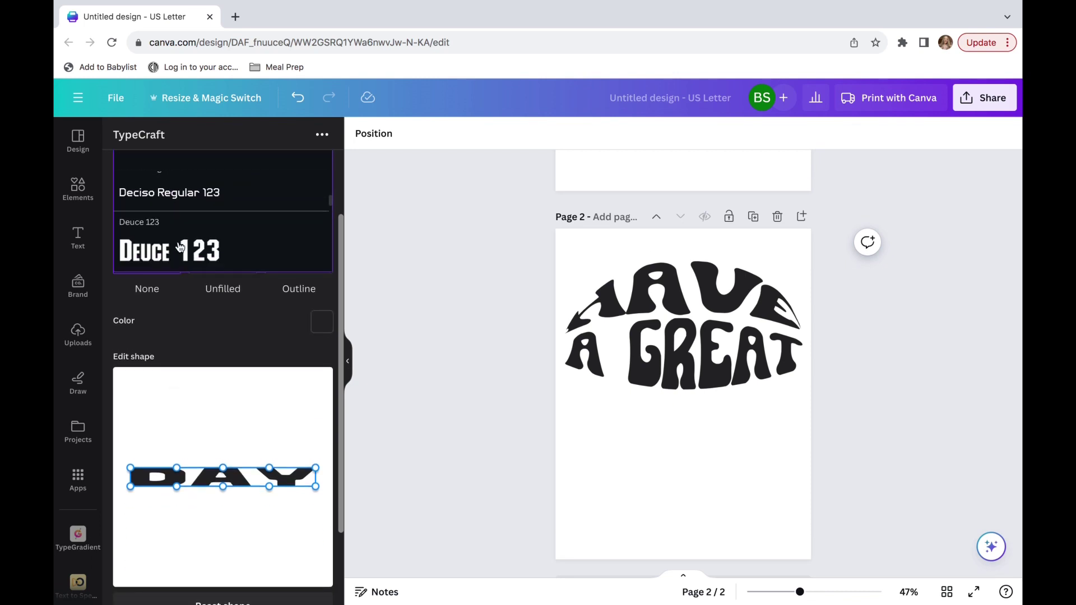
{"action": "scroll", "coordinate": [179, 247], "scroll_direction": "down", "scroll_amount": 10}
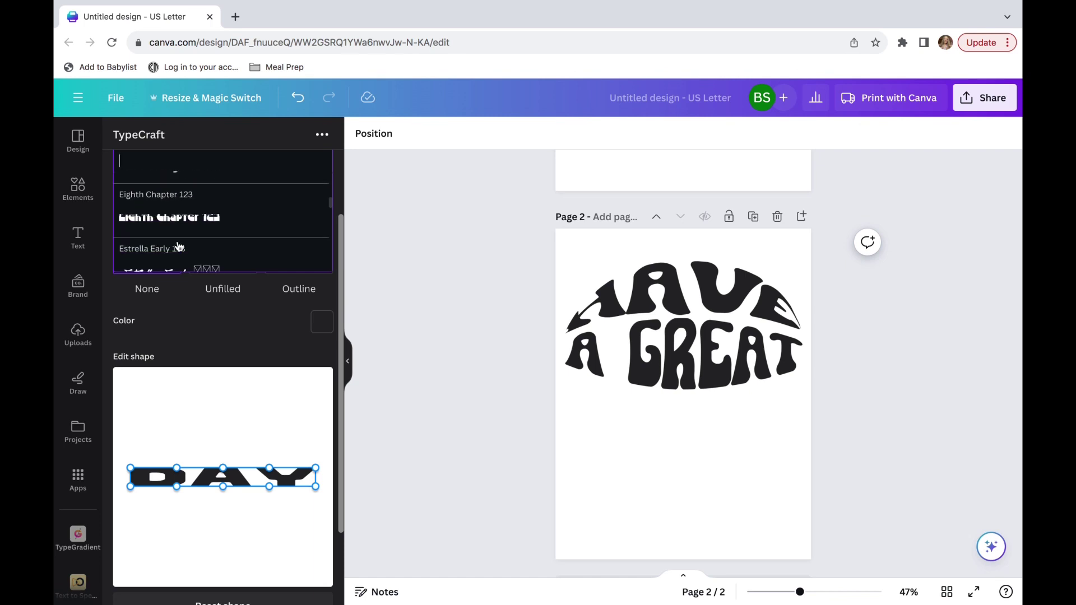
{"action": "scroll", "coordinate": [179, 246], "scroll_direction": "down", "scroll_amount": 3}
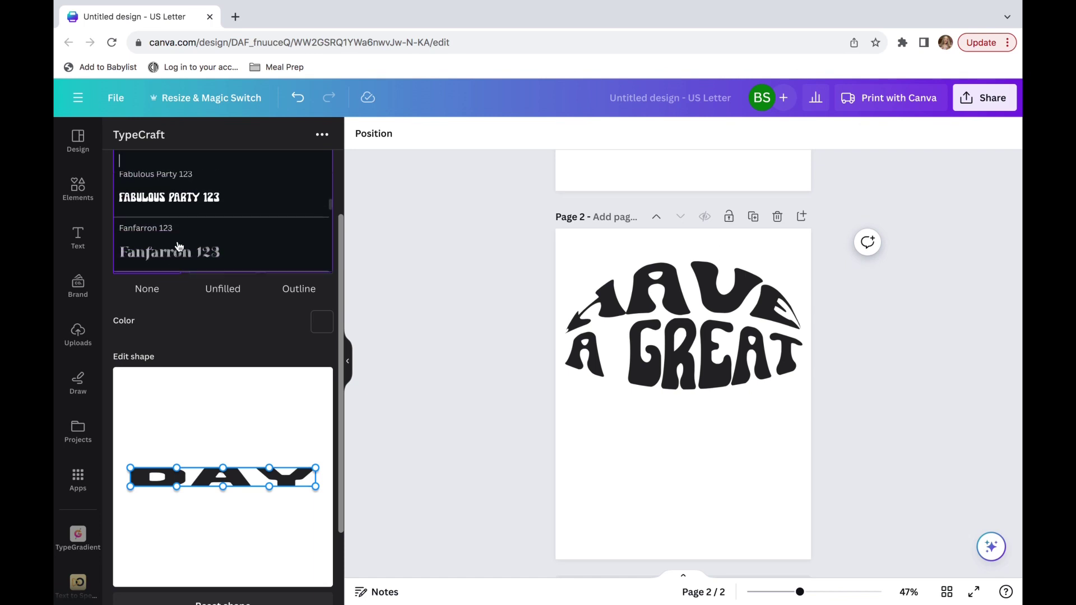
{"action": "left_click", "coordinate": [173, 212]}
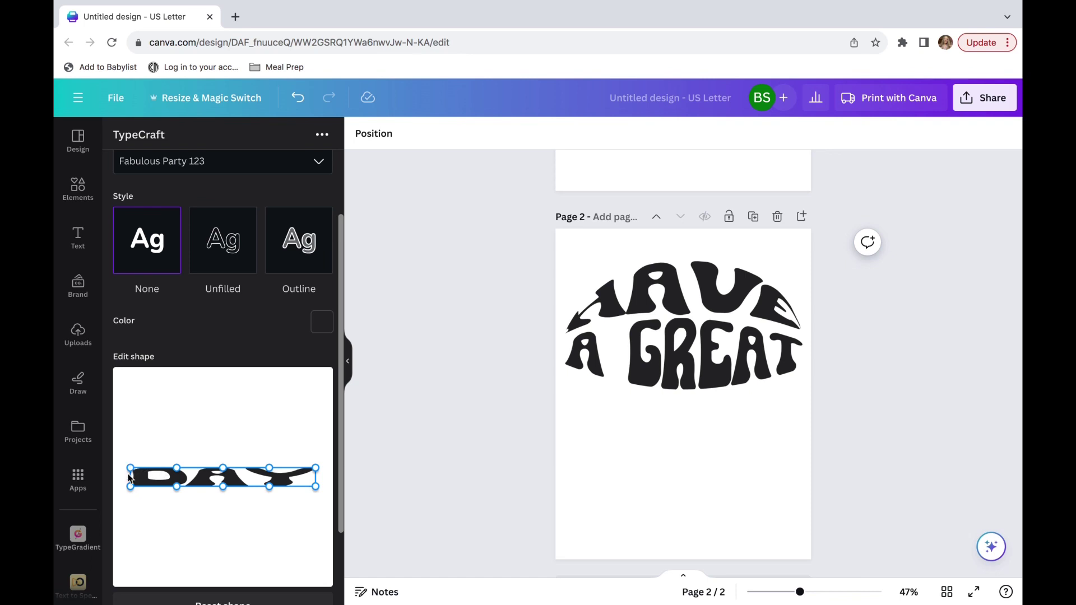
- Pinch DAY's ends, raise its top middle and stretch its bottom into a curved bowl warp
{"action": "left_click_drag", "start_coordinate": [131, 489], "coordinate": [130, 474]}
{"action": "left_click_drag", "start_coordinate": [223, 467], "coordinate": [224, 452]}
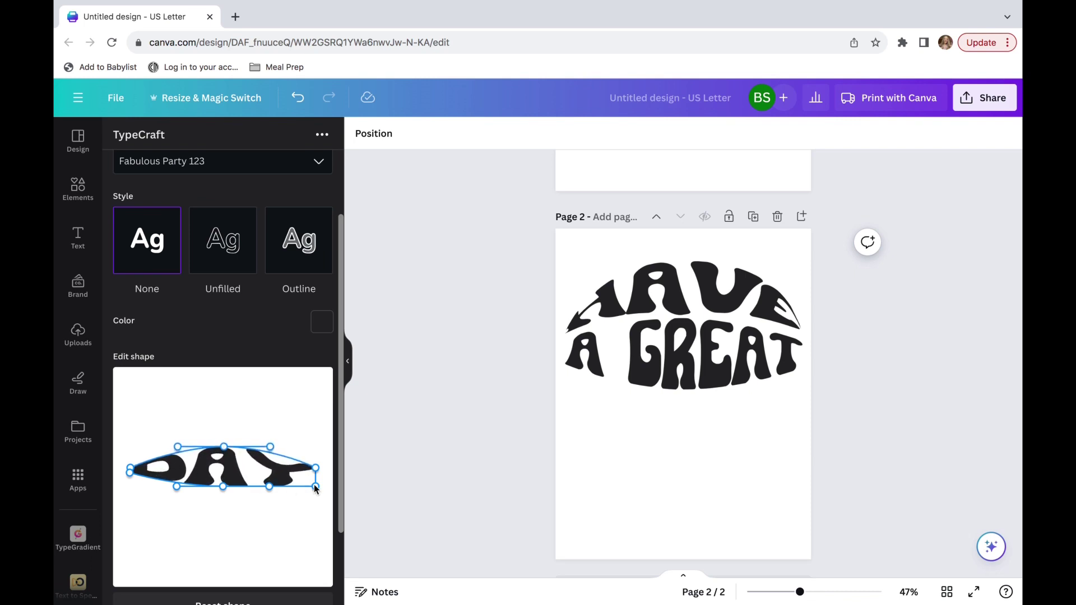
{"action": "left_click_drag", "start_coordinate": [316, 485], "coordinate": [317, 471]}
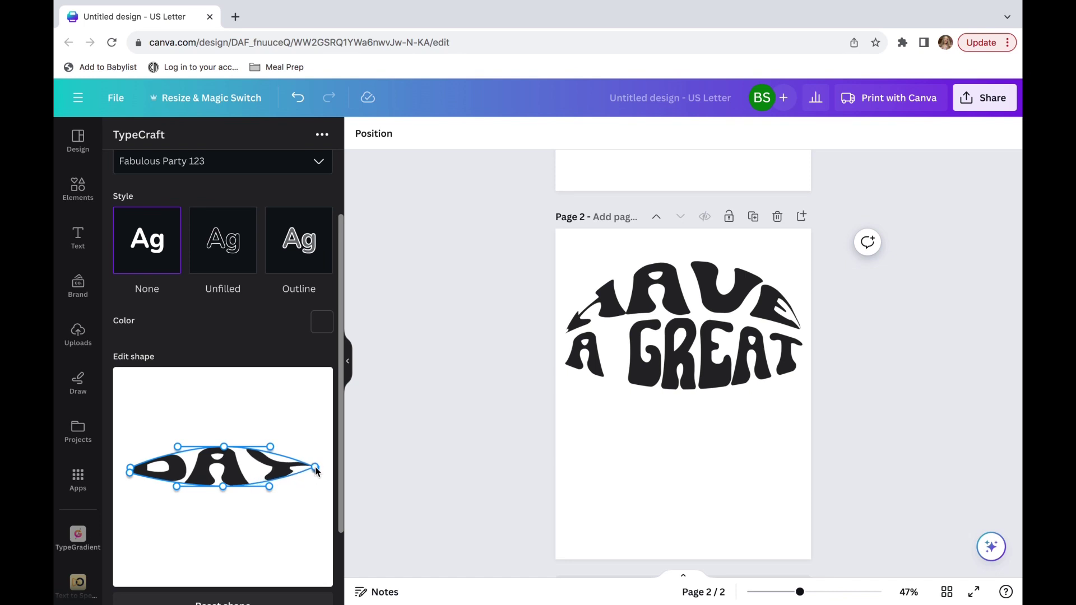
{"action": "left_click_drag", "start_coordinate": [221, 486], "coordinate": [299, 512]}
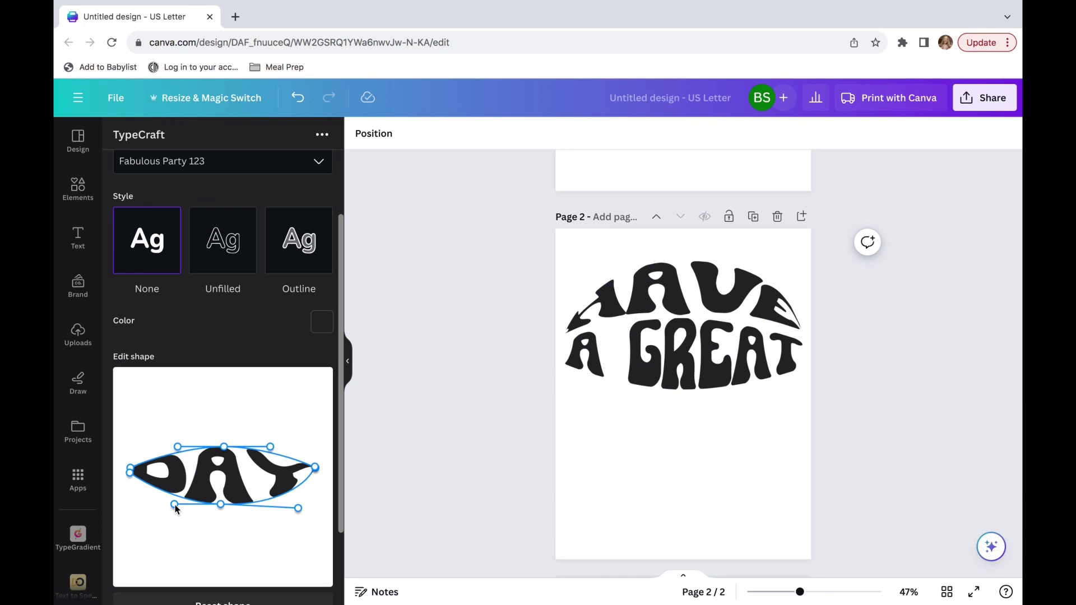
{"action": "left_click_drag", "start_coordinate": [176, 509], "coordinate": [134, 503]}
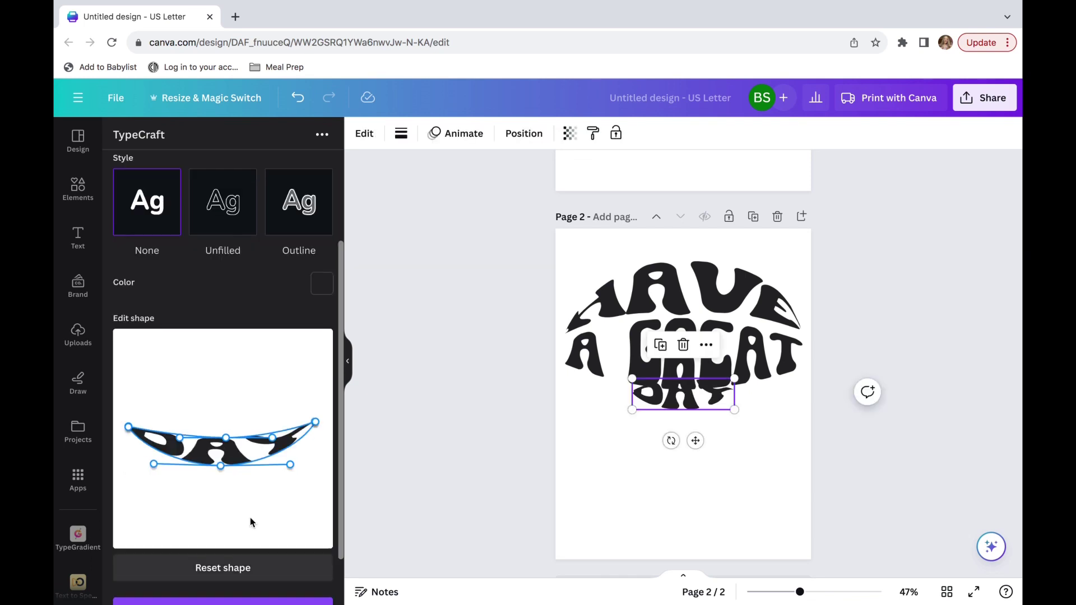
- Apply DAY's warp, size it to span under A GREAT, and drag its bottom warp lower
{"action": "scroll", "coordinate": [252, 515], "scroll_direction": "down", "scroll_amount": 1}
{"action": "left_click", "coordinate": [249, 566]}
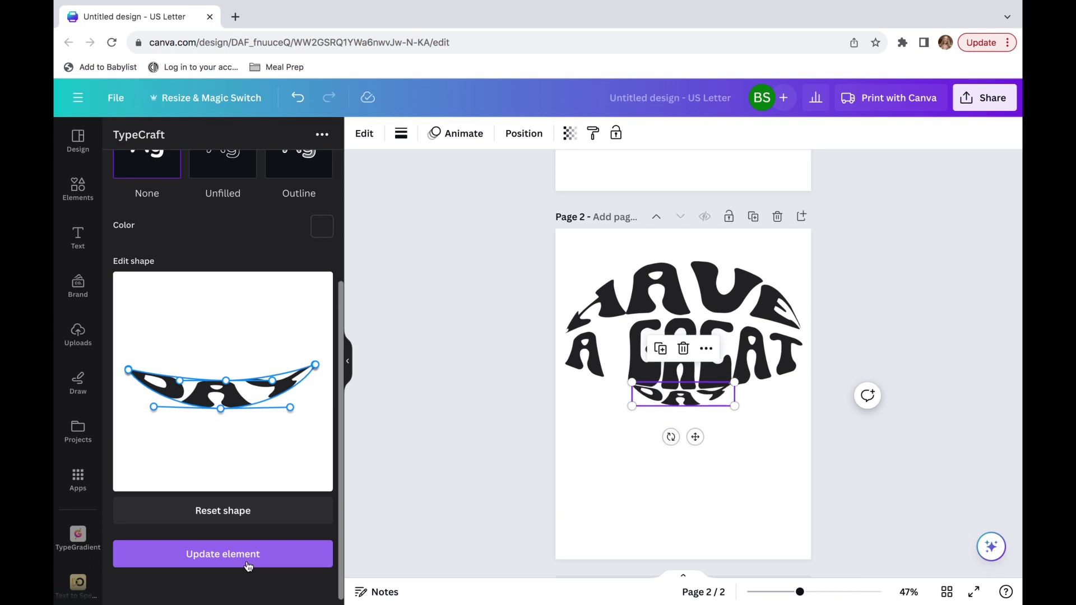
{"action": "left_click_drag", "start_coordinate": [736, 411], "coordinate": [904, 452]}
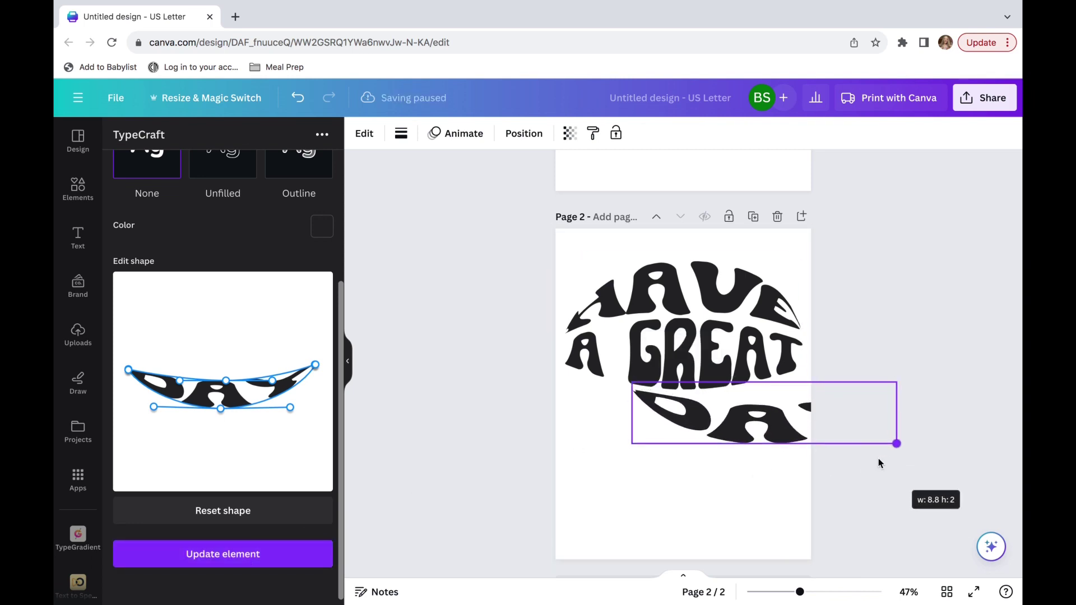
{"action": "left_click_drag", "start_coordinate": [765, 411], "coordinate": [689, 403]}
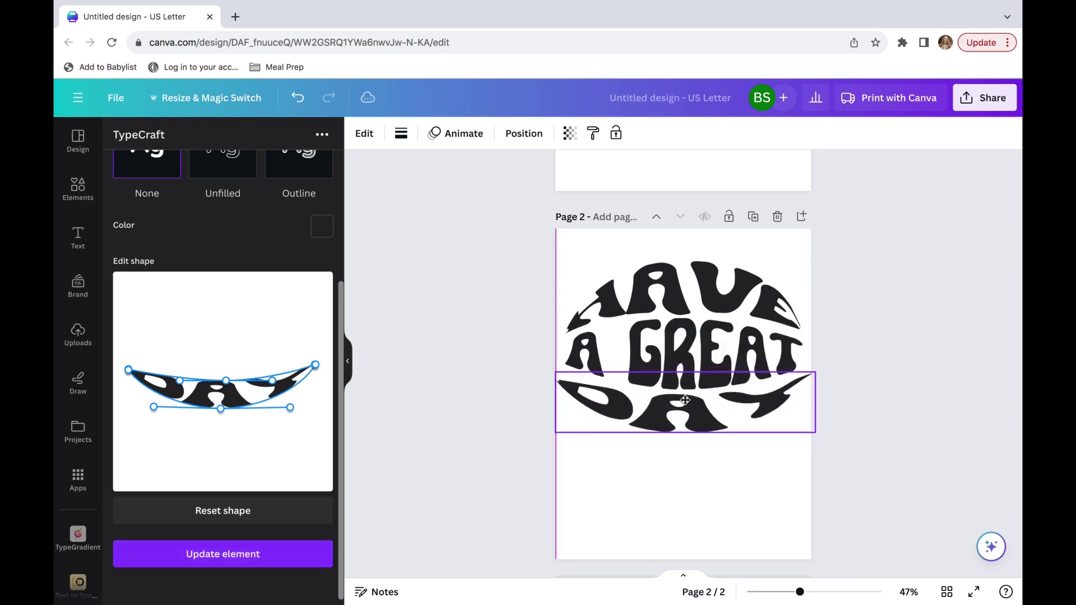
{"action": "left_click_drag", "start_coordinate": [555, 372], "coordinate": [565, 375]}
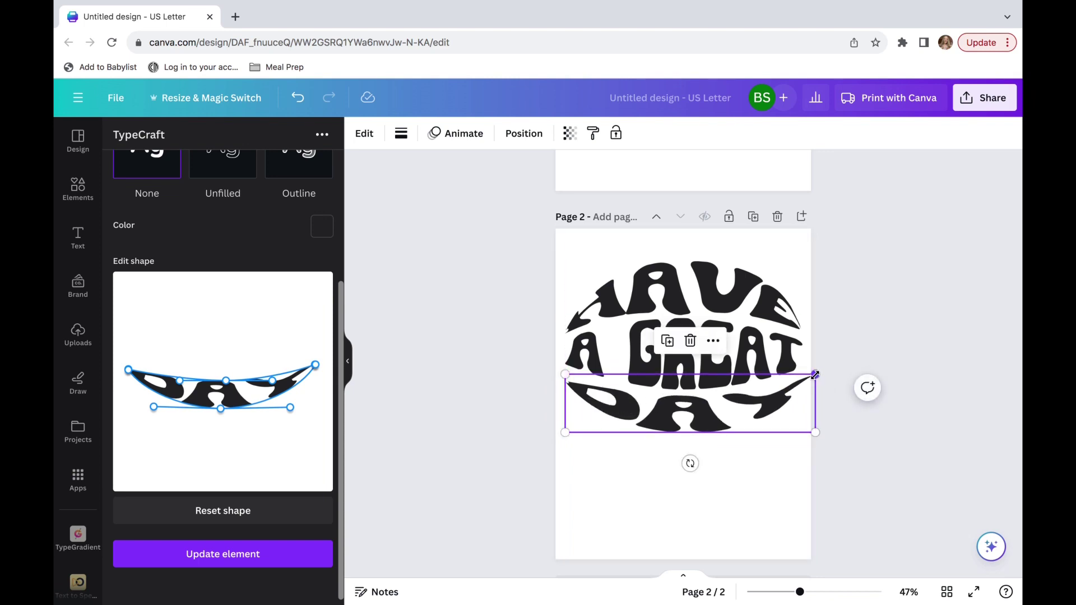
{"action": "left_click_drag", "start_coordinate": [815, 375], "coordinate": [803, 378]}
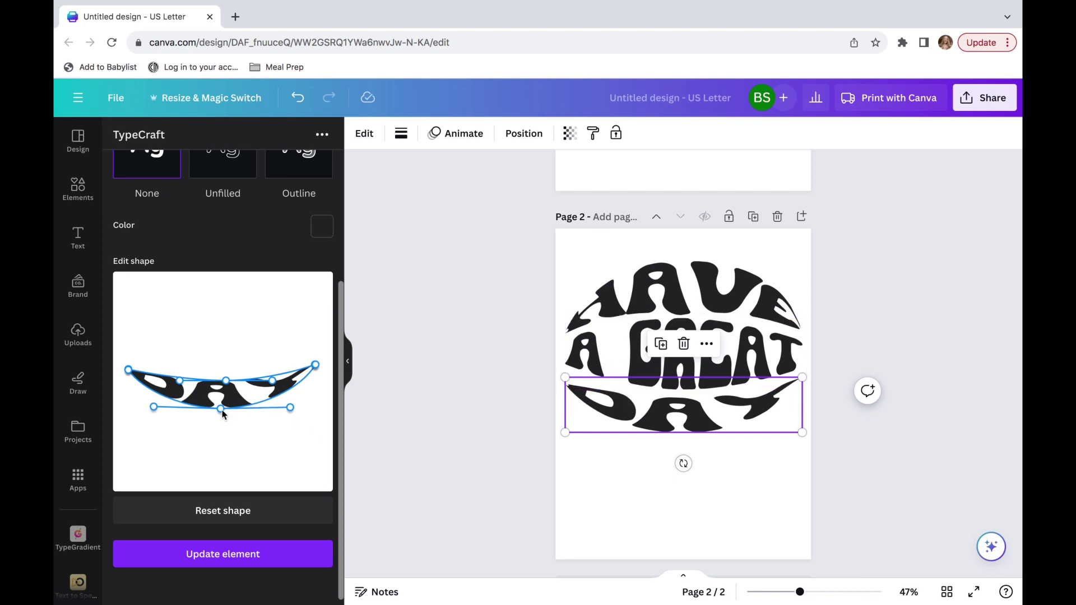
{"action": "left_click_drag", "start_coordinate": [221, 410], "coordinate": [222, 434]}
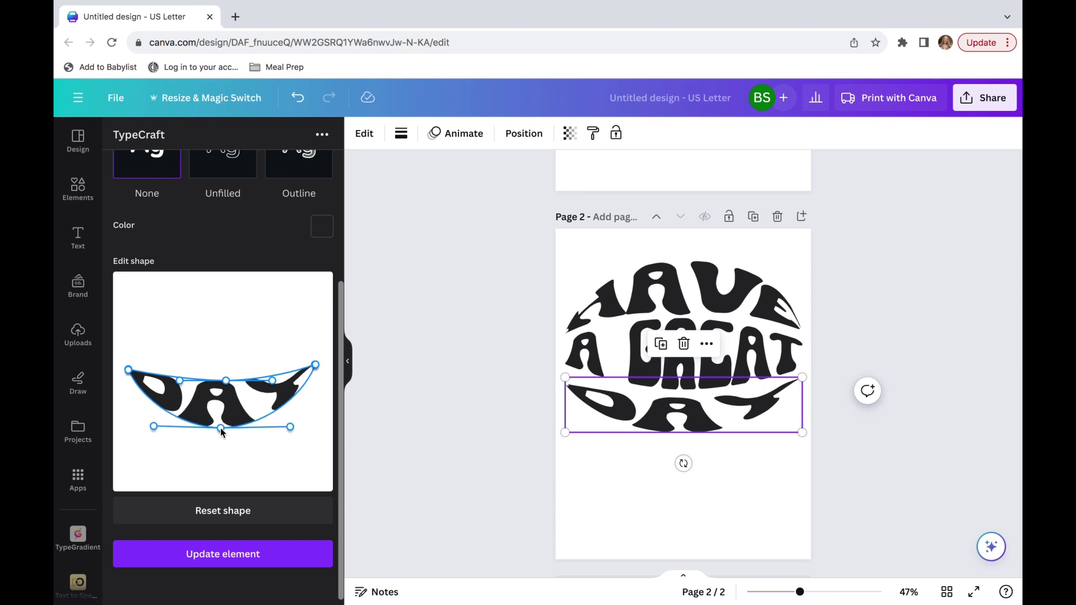
- Apply DAY's deeper bowl and nudge DAY down to round off the badge
{"action": "left_click", "coordinate": [233, 555]}
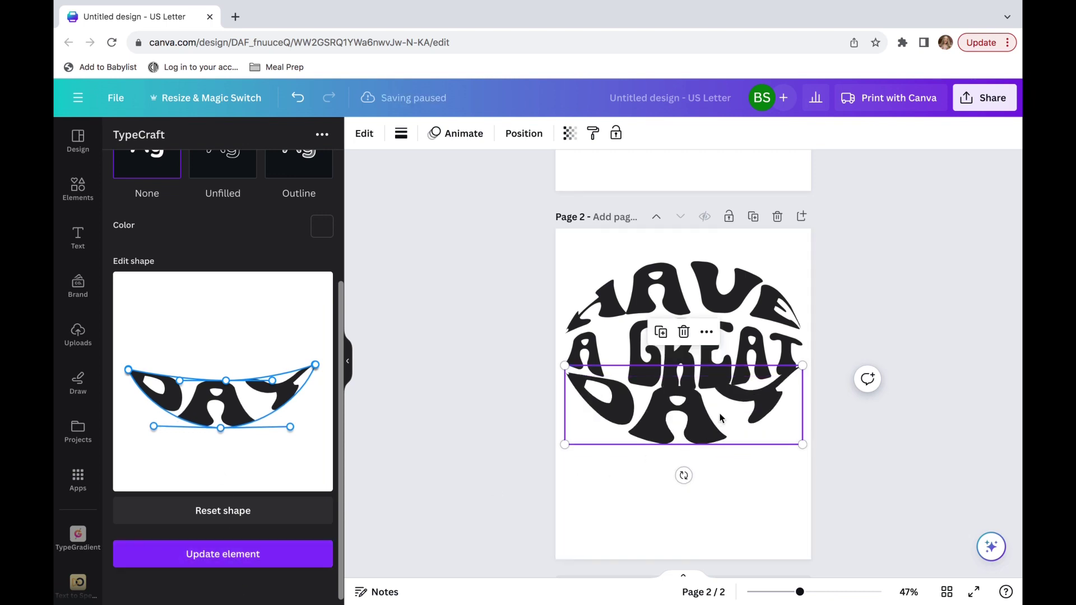
{"action": "left_click_drag", "start_coordinate": [718, 420], "coordinate": [721, 421]}
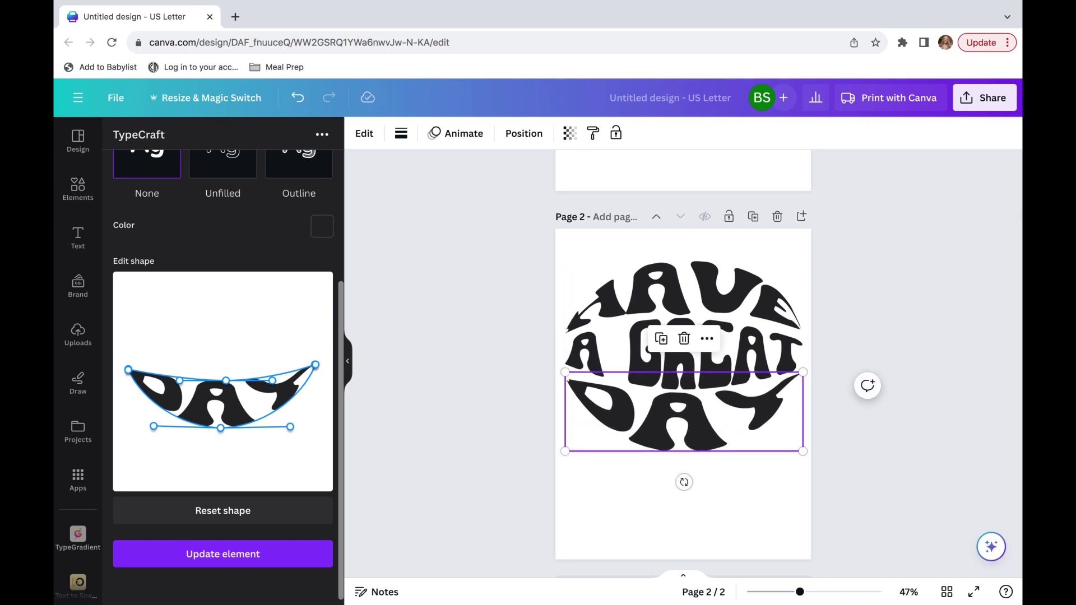
{"action": "left_click", "coordinate": [812, 277]}
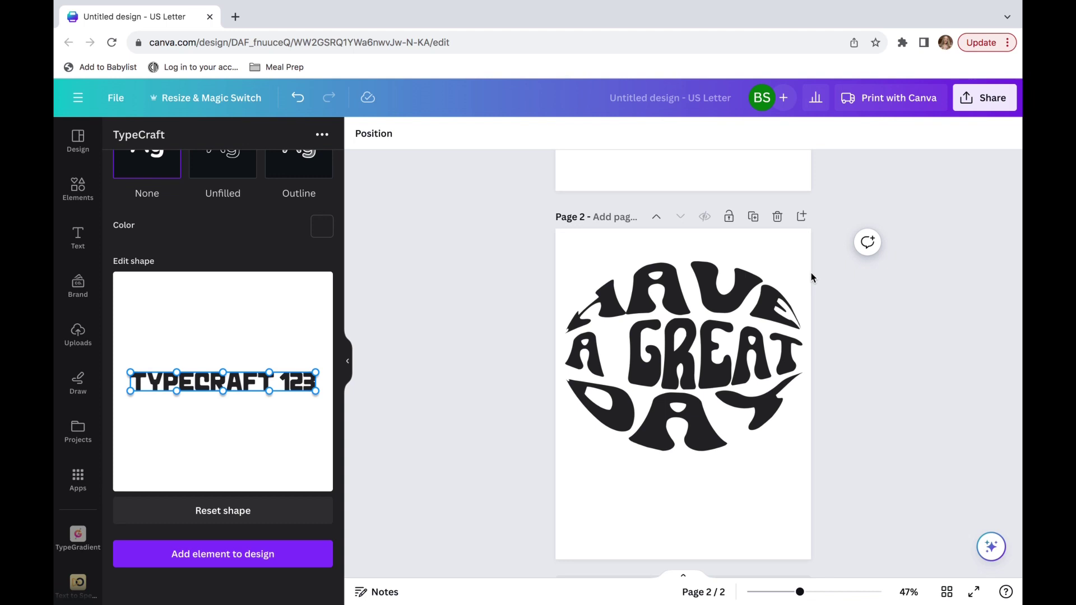
- Raise the top of HAVE's arc for a steeper, taller curve
{"action": "left_click", "coordinate": [677, 290]}
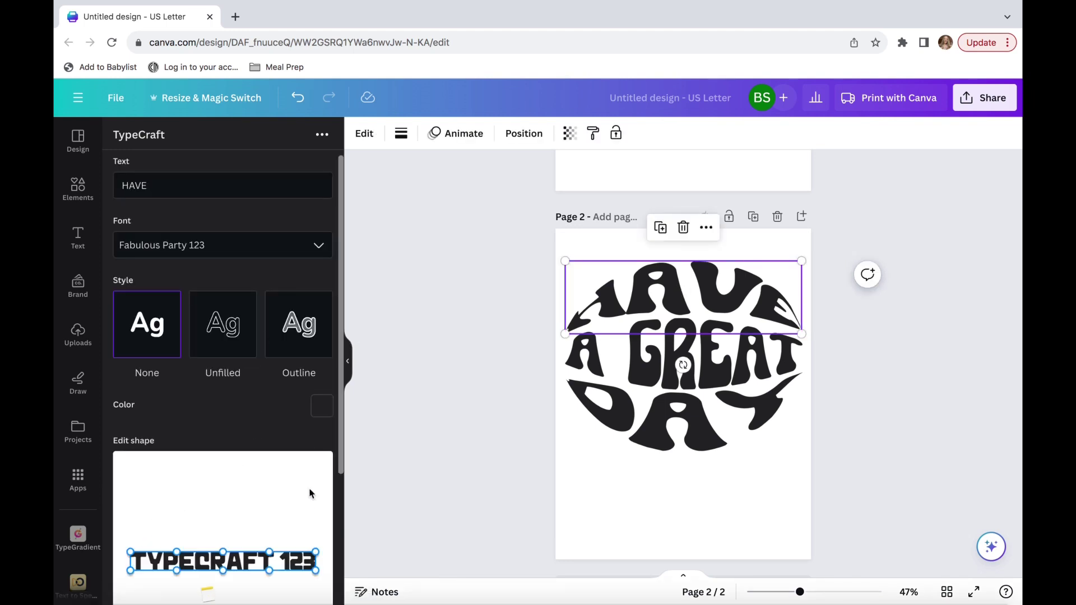
{"action": "left_click", "coordinate": [461, 418]}
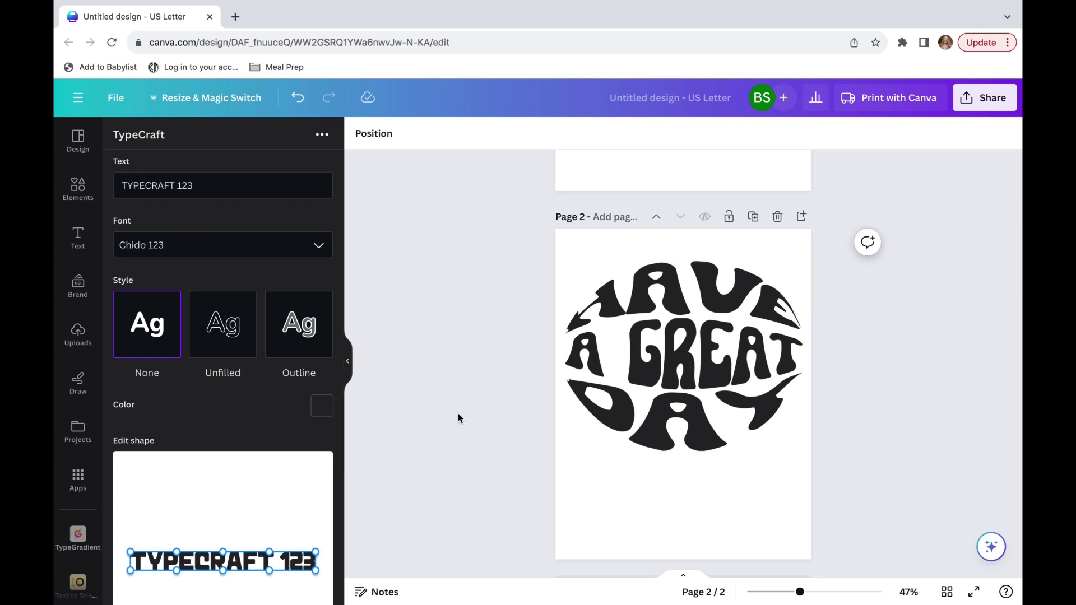
{"action": "left_click", "coordinate": [692, 269]}
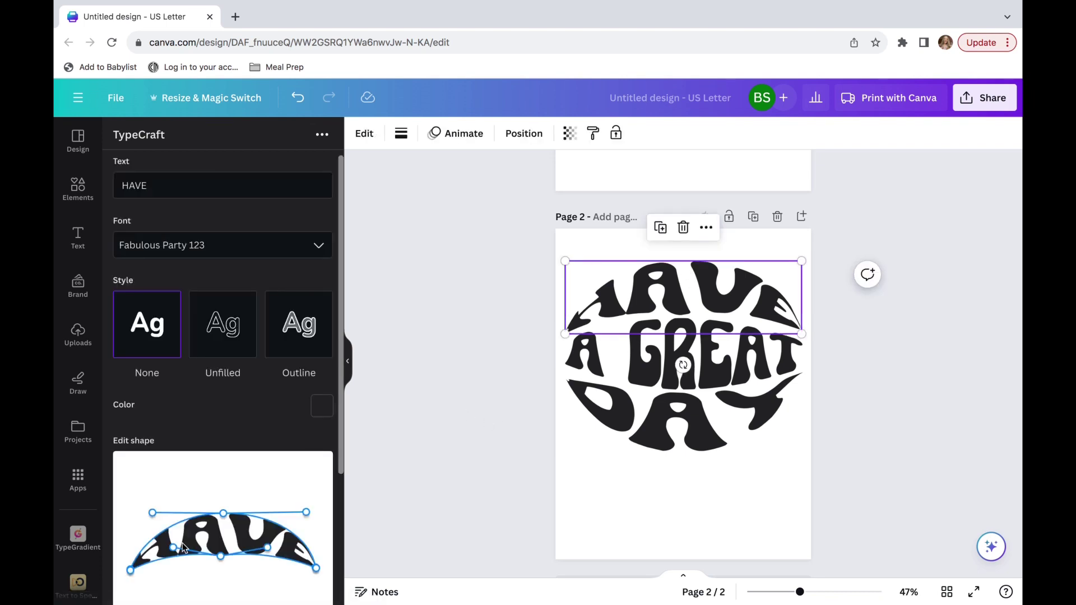
{"action": "left_click_drag", "start_coordinate": [223, 515], "coordinate": [225, 493]}
{"action": "left_click", "coordinate": [739, 331]}
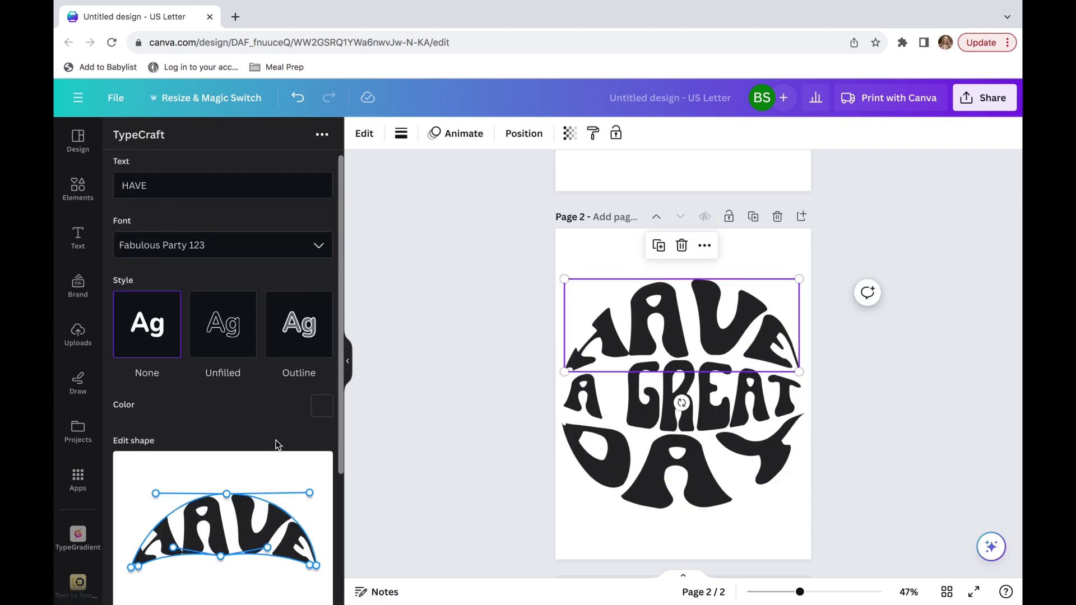
- Recolour HAVE pale blue (#d4eaff) and apply it
{"action": "left_click", "coordinate": [322, 409]}
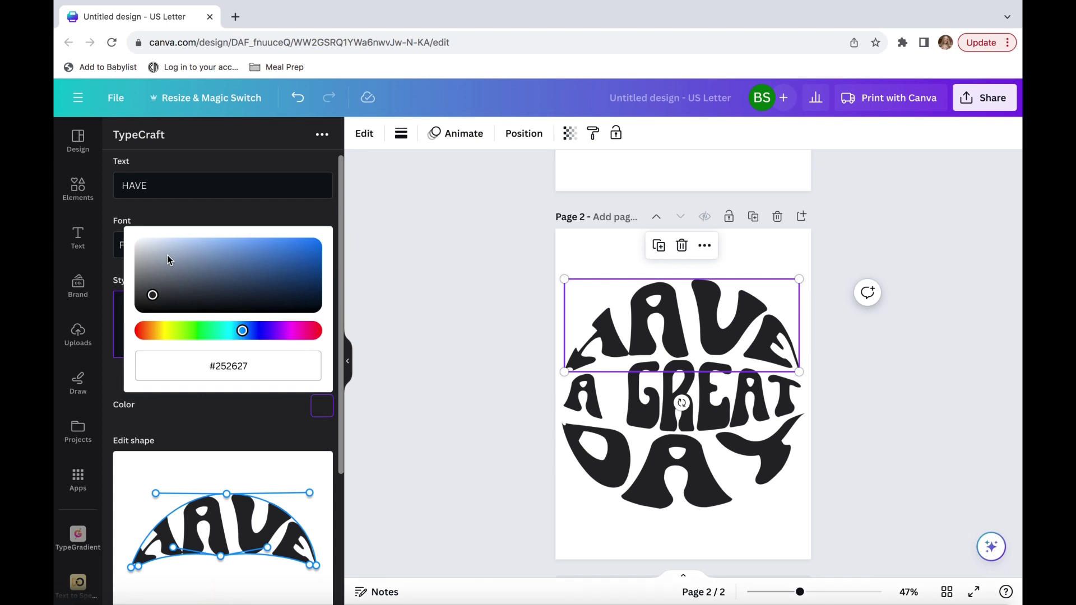
{"action": "mouse_move", "coordinate": [167, 255]}
{"action": "left_mouse_down"}
{"action": "mouse_move", "coordinate": [159, 248]}
{"action": "mouse_move", "coordinate": [173, 248]}
{"action": "left_mouse_up"}
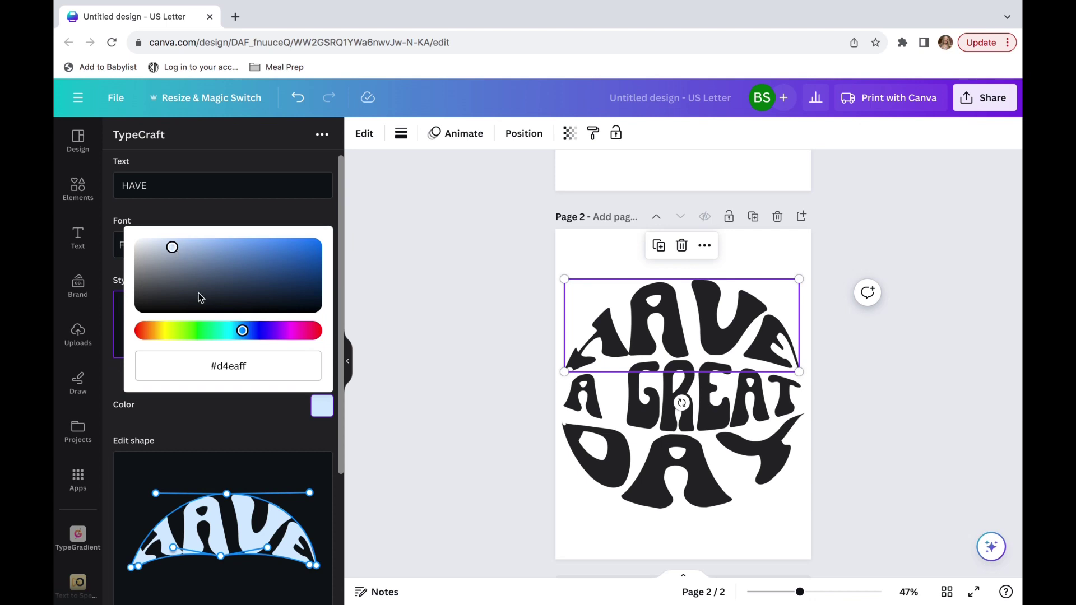
{"action": "scroll", "coordinate": [218, 432], "scroll_direction": "down", "scroll_amount": 4}
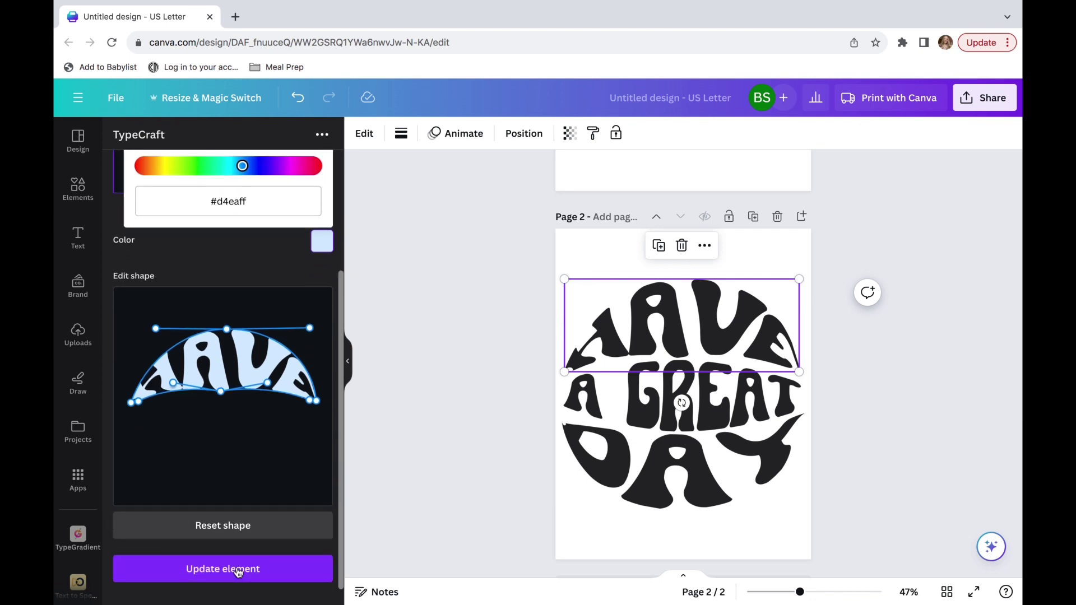
{"action": "left_click", "coordinate": [235, 562]}
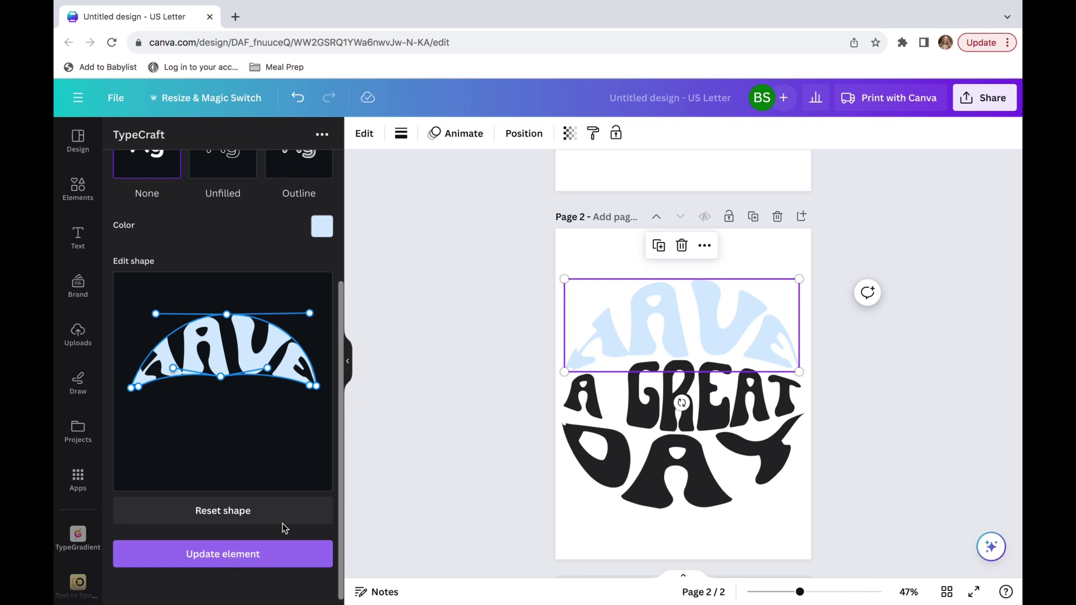
- Recolour A GREAT medium blue (#71a3d6) and apply it
{"action": "left_click", "coordinate": [583, 419]}
{"action": "left_click", "coordinate": [321, 230]}
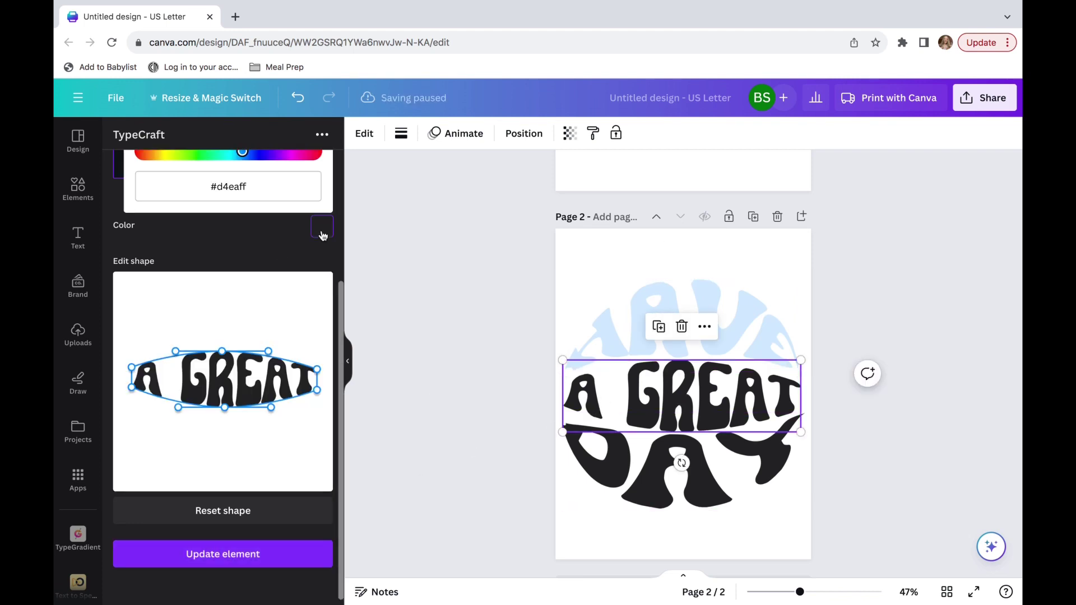
{"action": "scroll", "coordinate": [228, 210], "scroll_direction": "up", "scroll_amount": 2}
{"action": "left_click_drag", "start_coordinate": [228, 202], "coordinate": [224, 179]}
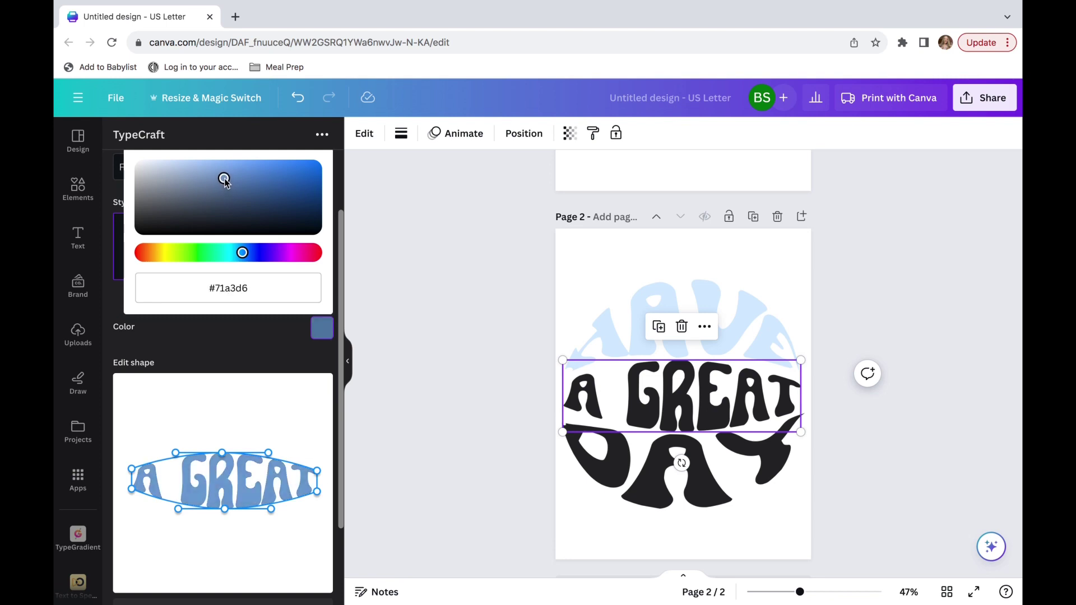
{"action": "scroll", "coordinate": [233, 341], "scroll_direction": "down", "scroll_amount": 3}
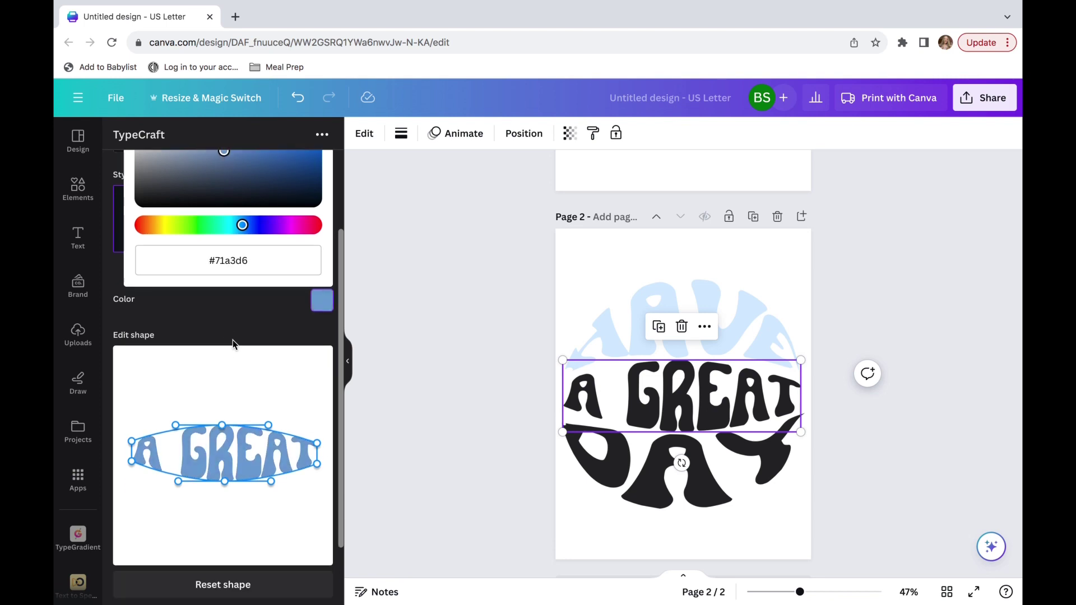
{"action": "left_click", "coordinate": [234, 559]}
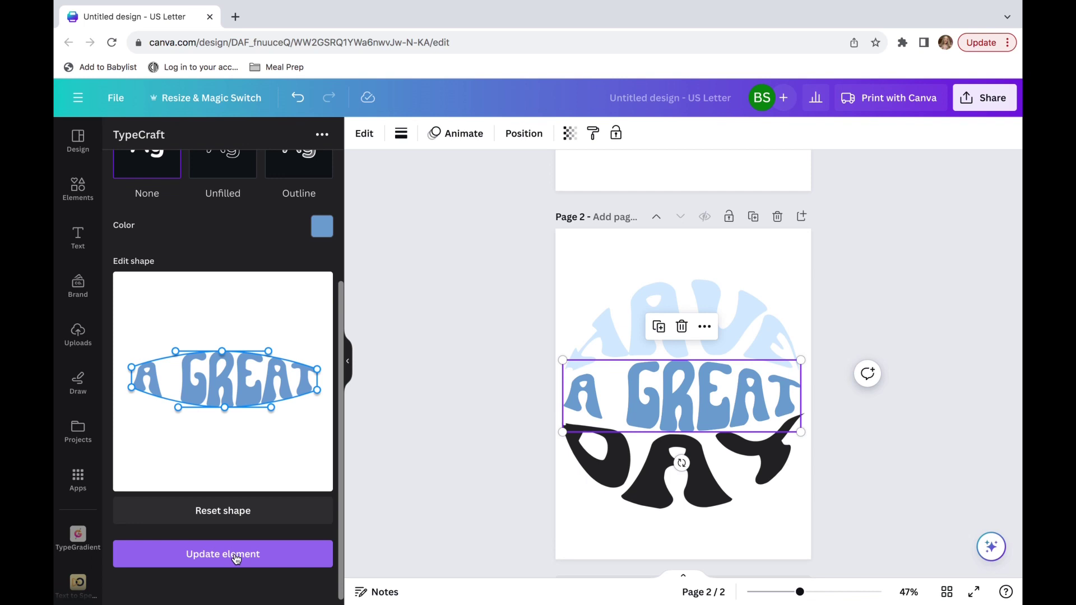
- Give DAY a grey-blue by pasting #a8bacd, then darken it slightly to #96a3b2
{"action": "left_click", "coordinate": [323, 226]}
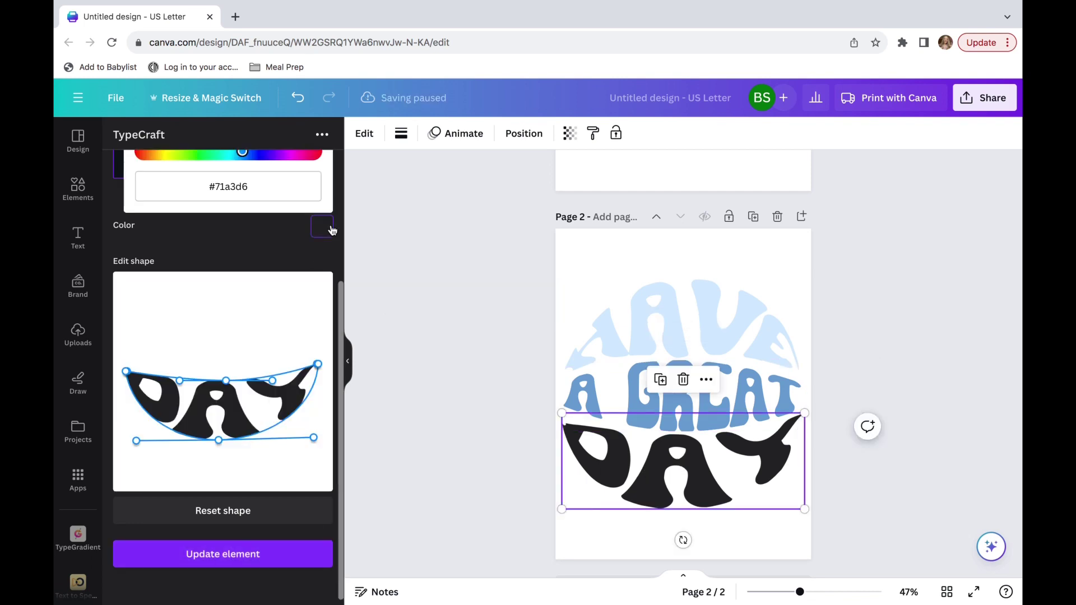
{"action": "scroll", "coordinate": [184, 173], "scroll_direction": "up", "scroll_amount": 3}
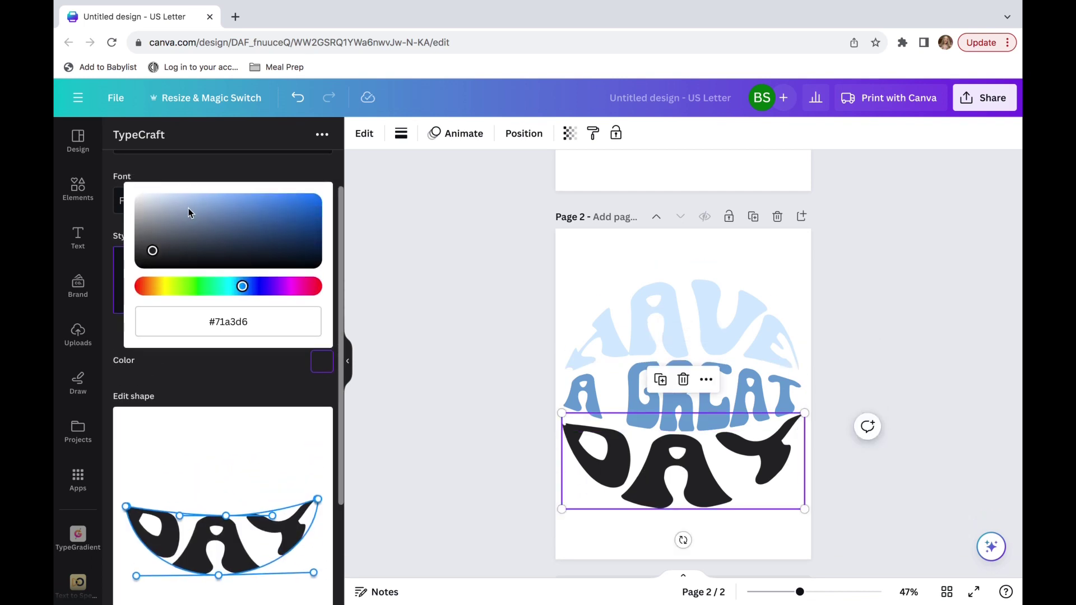
{"action": "left_click_drag", "start_coordinate": [189, 211], "coordinate": [163, 226]}
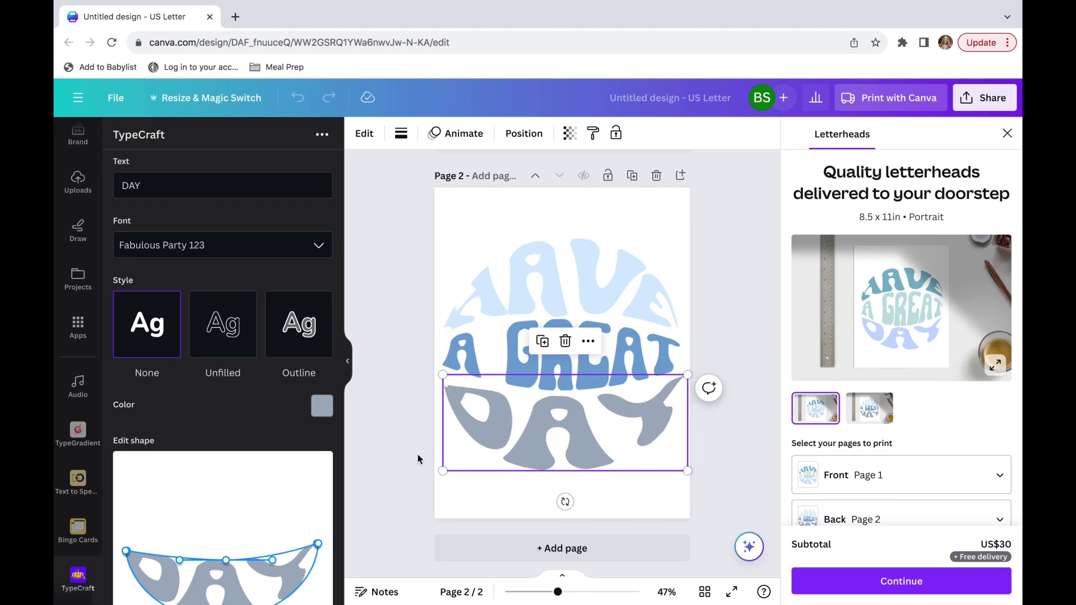
{"action": "left_click", "coordinate": [318, 415]}
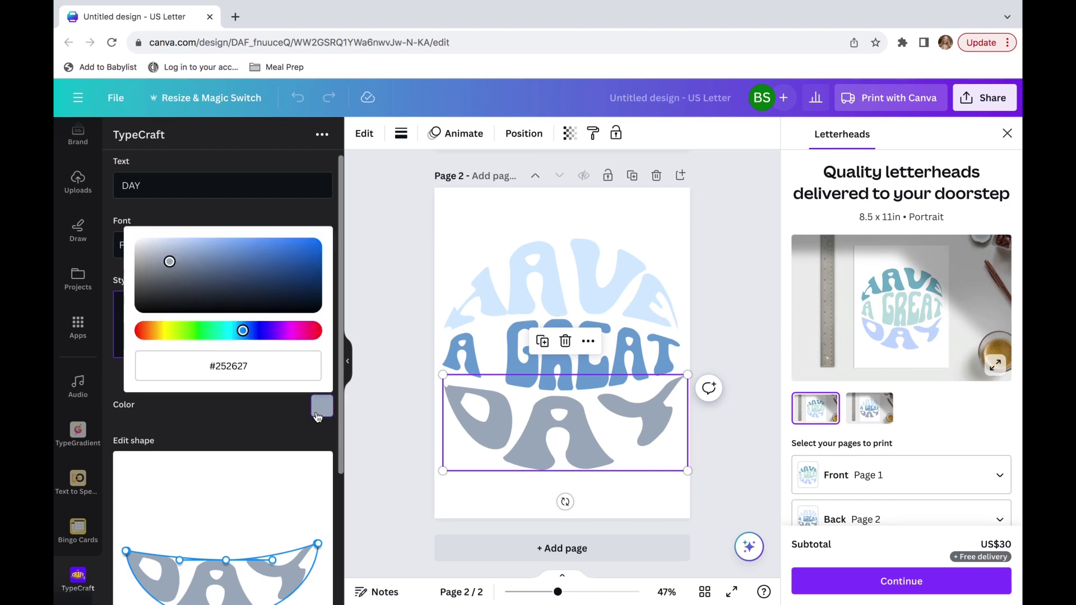
{"action": "left_click", "coordinate": [173, 365]}
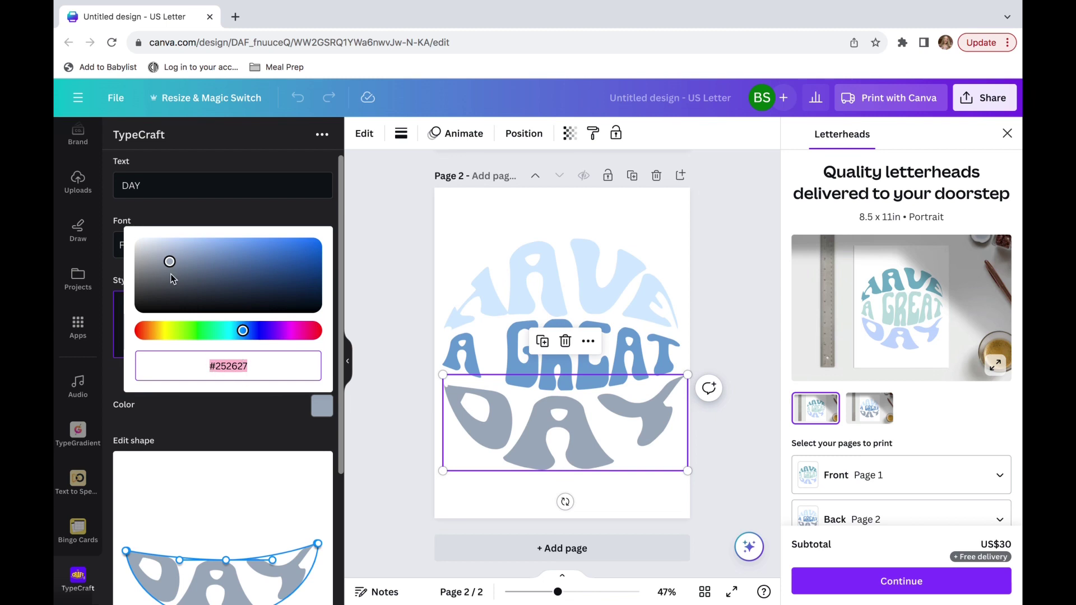
{"action": "type", "text": "#a8bacd"}
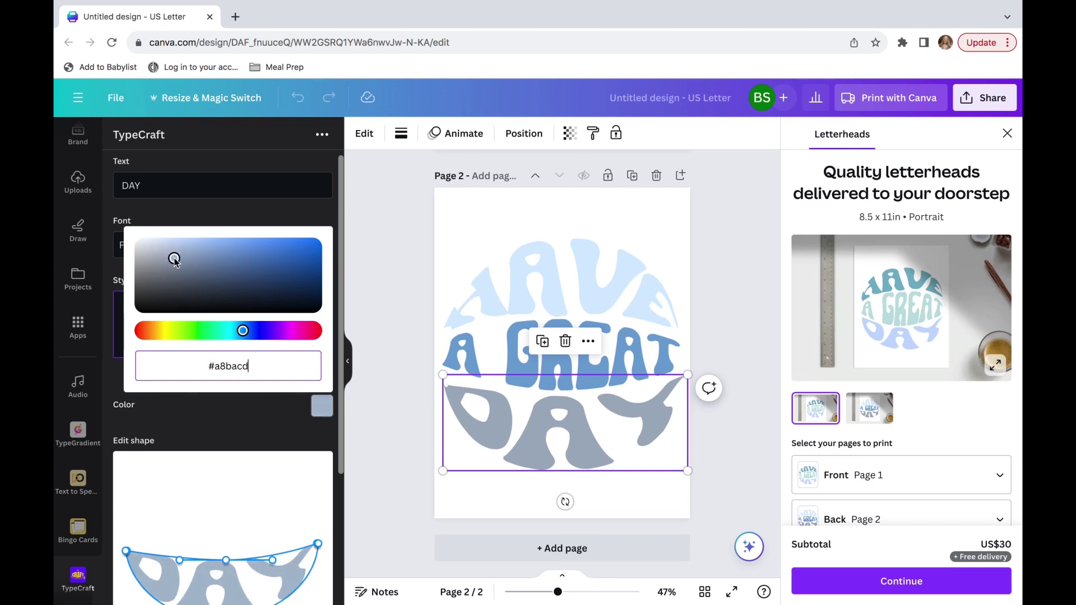
{"action": "left_click_drag", "start_coordinate": [173, 261], "coordinate": [170, 267]}
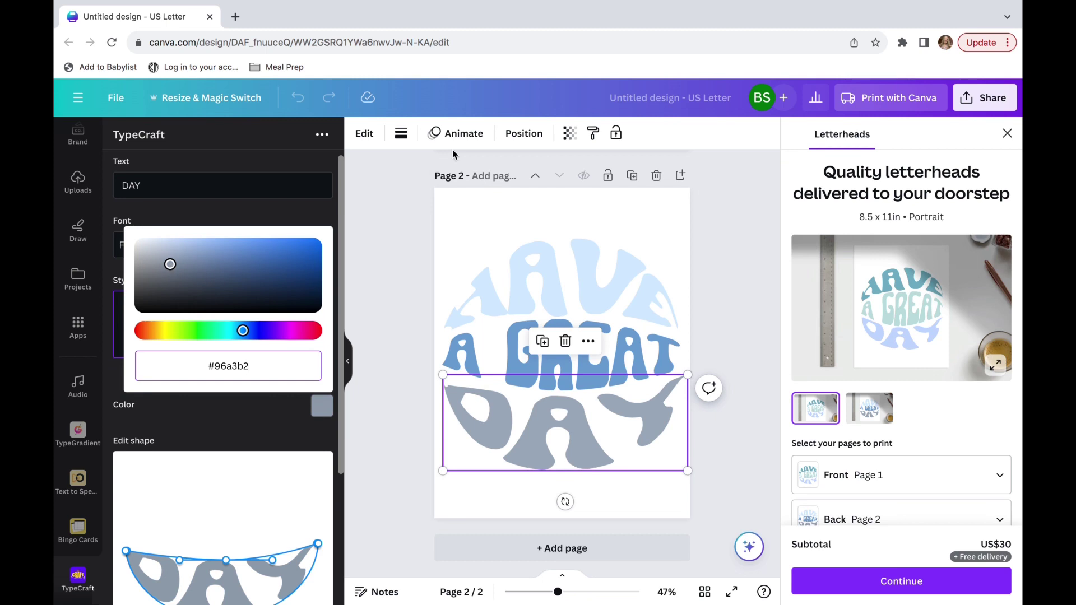
- Search Google for 'blue color palette' in a new tab and scroll to the Color Hunt result
{"action": "left_click", "coordinate": [235, 16]}
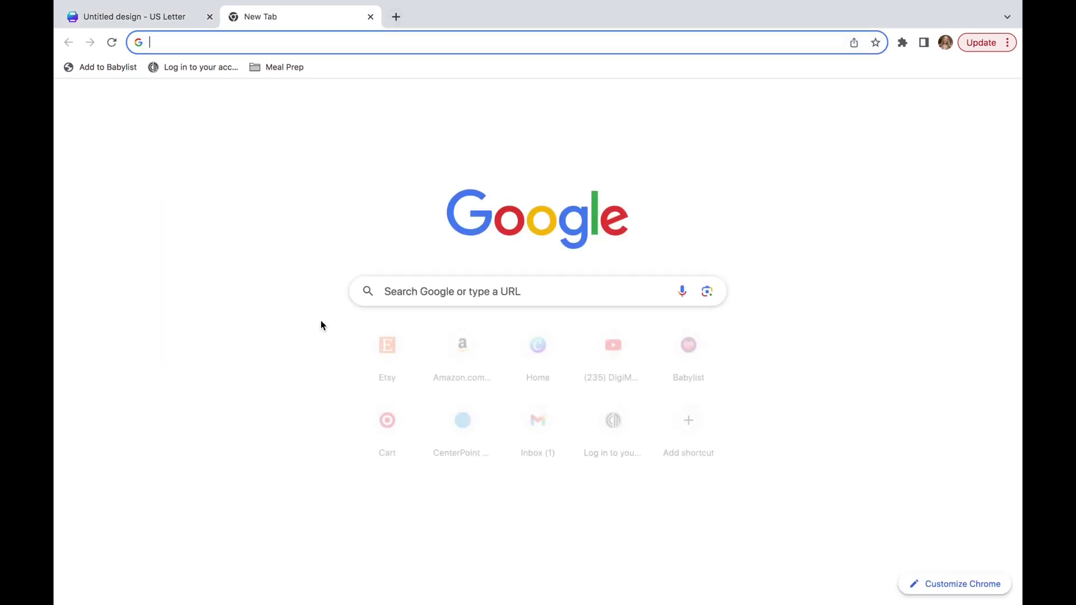
{"action": "left_click", "coordinate": [433, 295]}
{"action": "type", "text": "blue"}
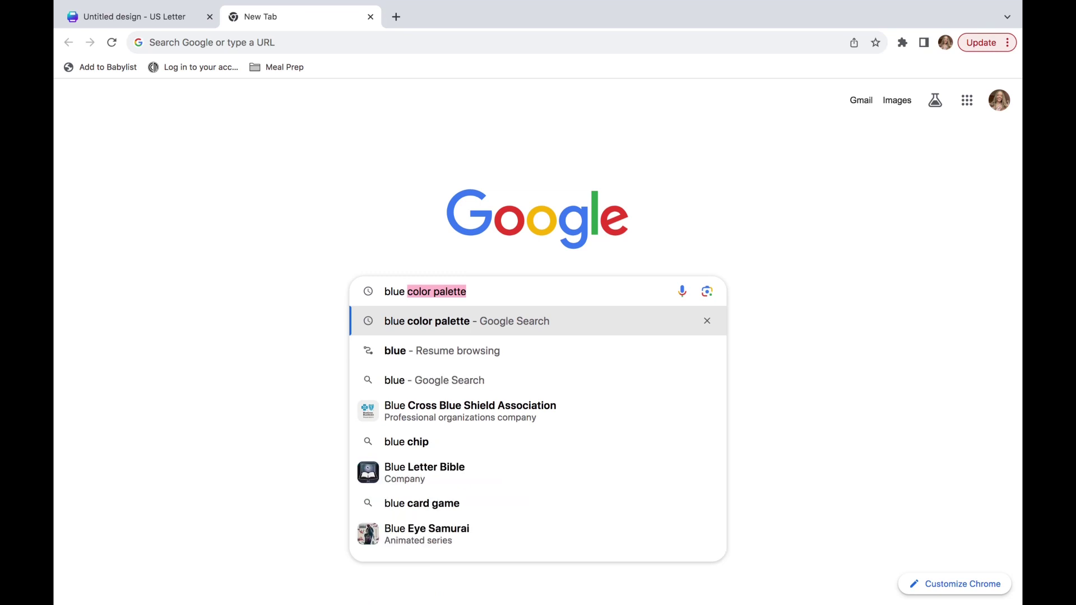
{"action": "key", "text": "Return"}
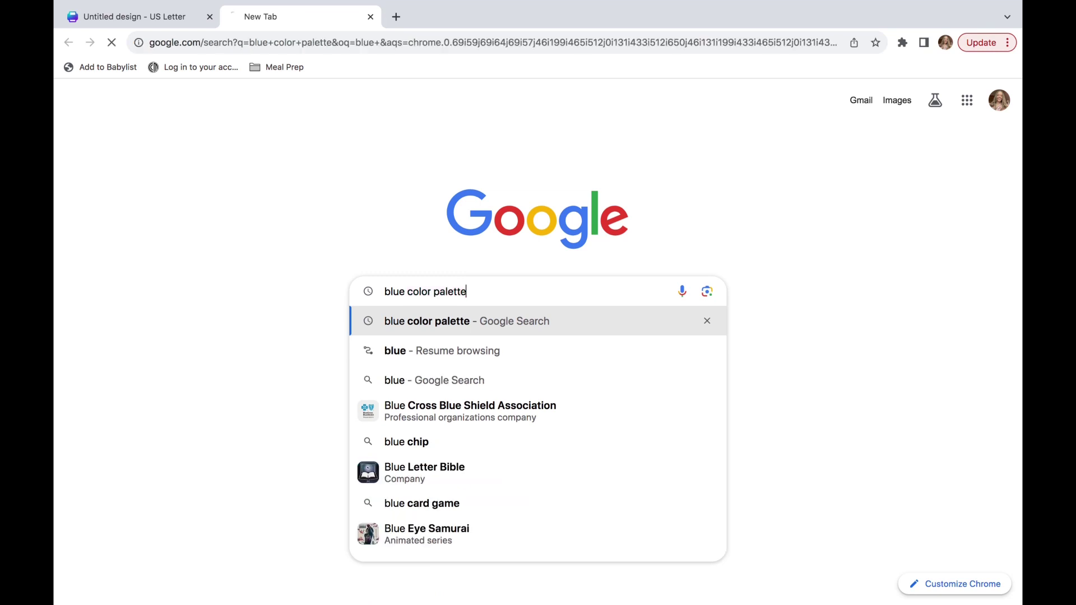
{"action": "scroll", "coordinate": [365, 507], "scroll_direction": "down", "scroll_amount": 5}
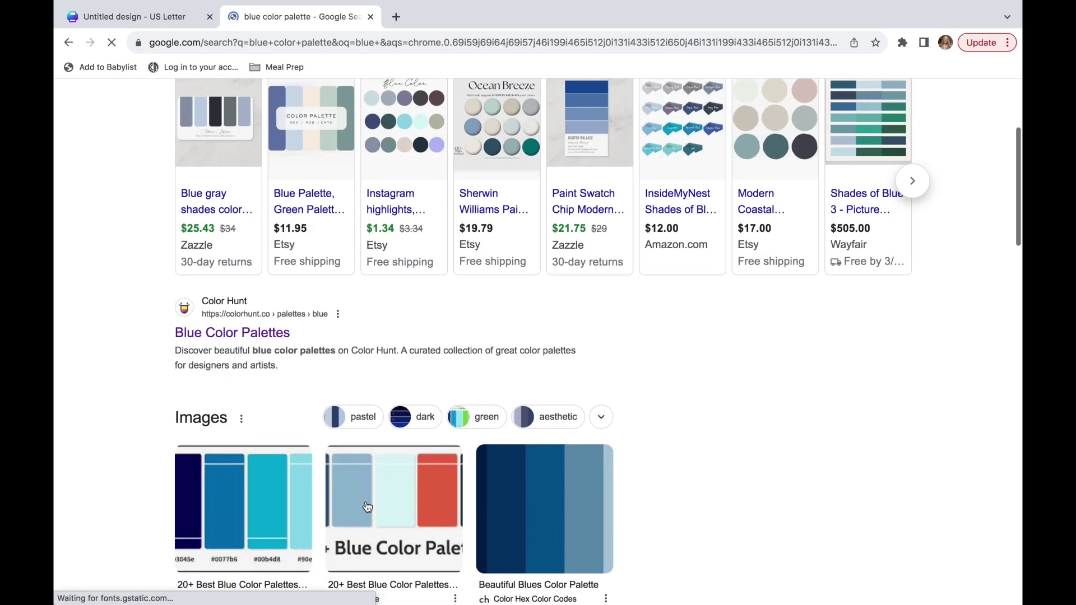
- Open Color Hunt's Blue Color Palettes page and copy a soft blue's hex code
{"action": "left_click", "coordinate": [227, 277]}
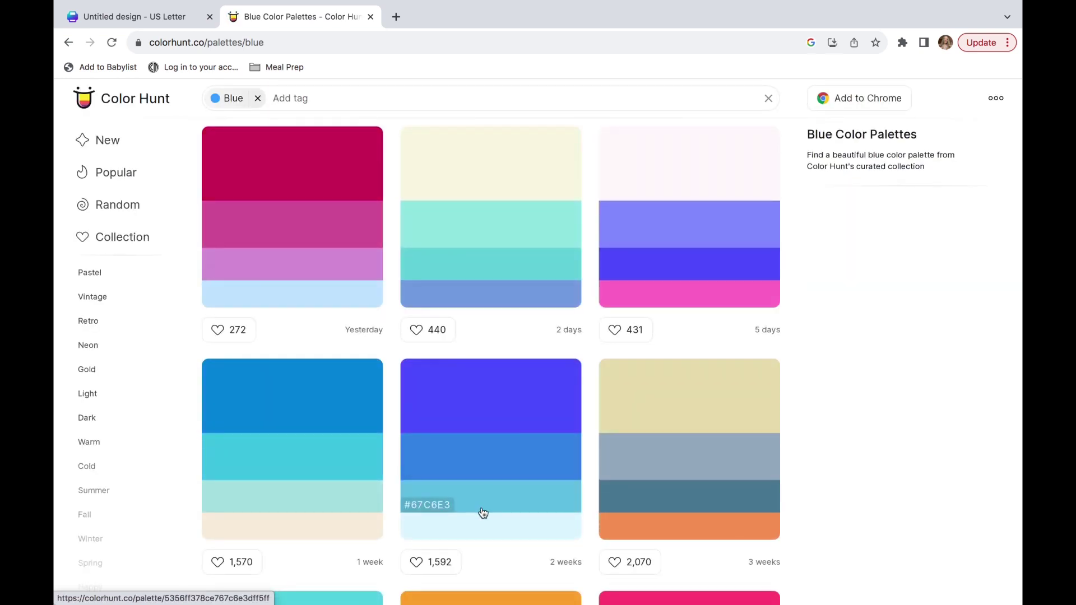
{"action": "scroll", "coordinate": [480, 508], "scroll_direction": "down", "scroll_amount": 2}
{"action": "scroll", "coordinate": [482, 504], "scroll_direction": "down", "scroll_amount": 10}
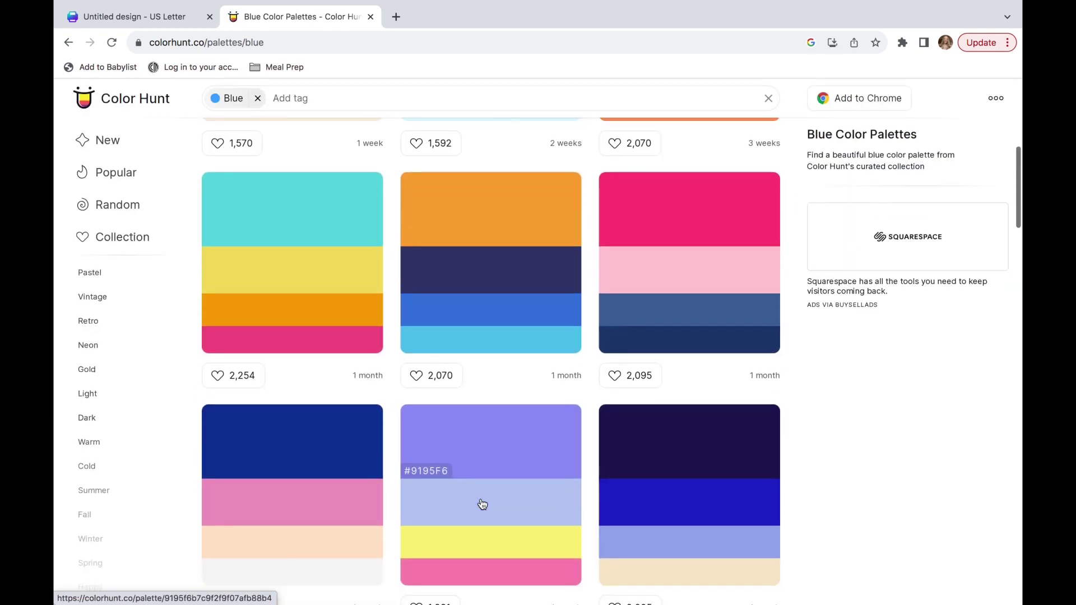
{"action": "scroll", "coordinate": [482, 504], "scroll_direction": "down", "scroll_amount": 2}
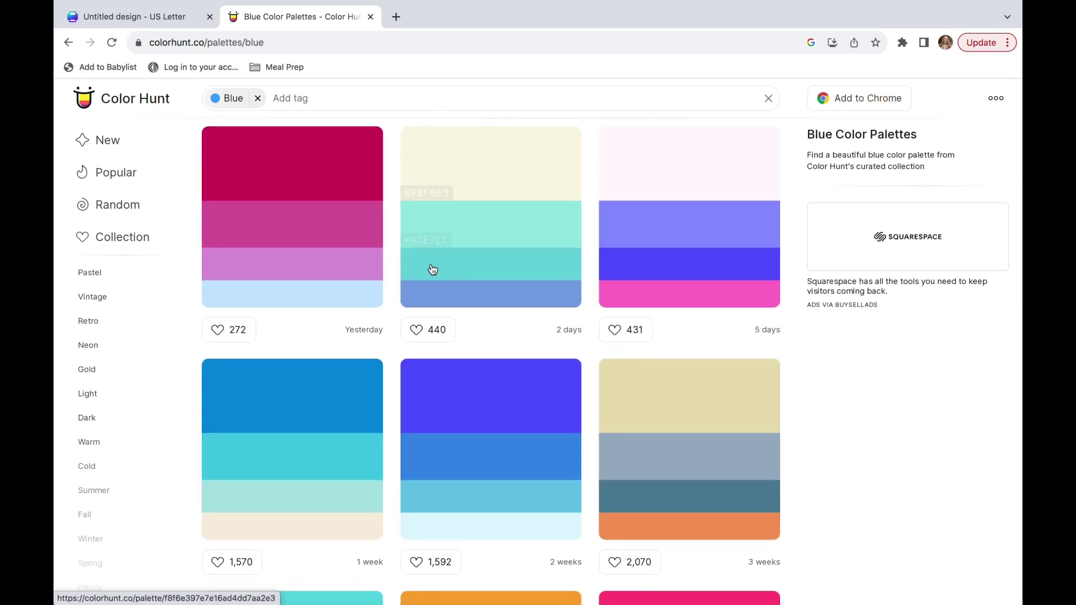
{"action": "left_click", "coordinate": [417, 302]}
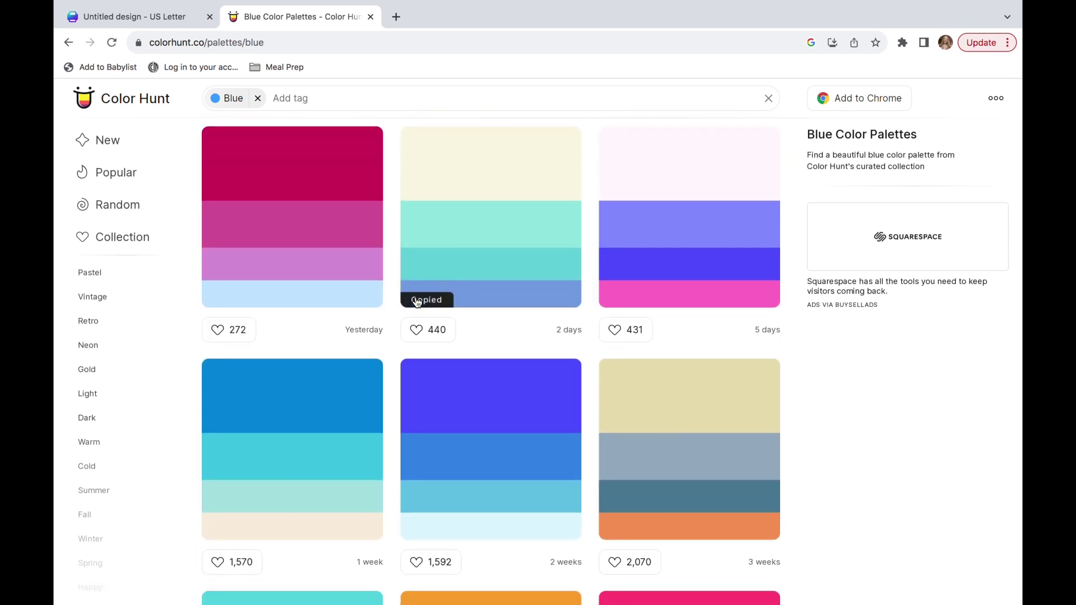
- Back in Canva, replace DAY's colour value #96a3b2 with the copied #7AA2E3
{"action": "left_click", "coordinate": [172, 22]}
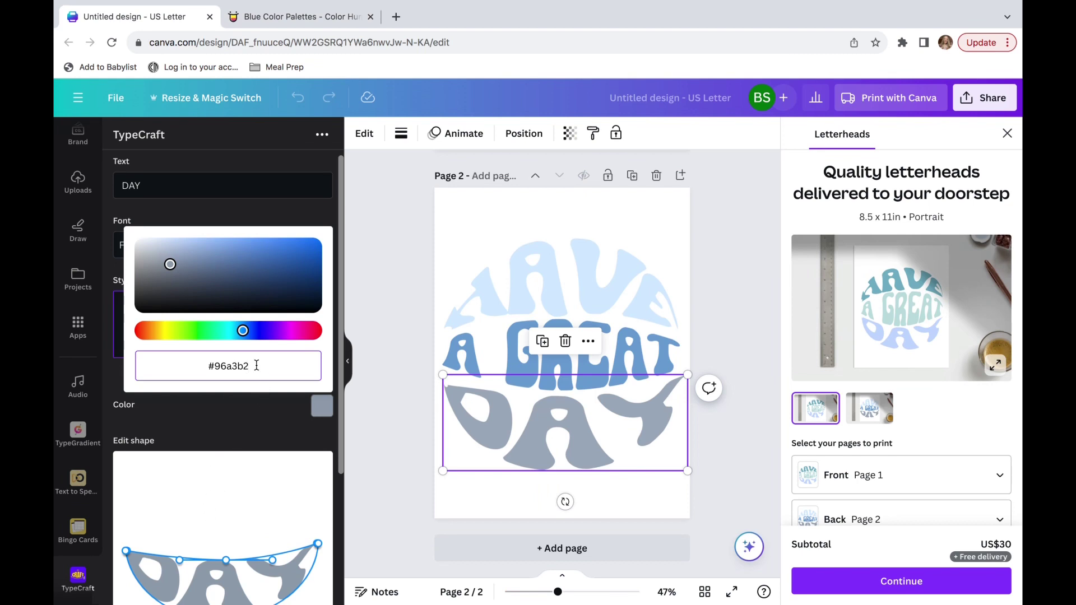
{"action": "left_click_drag", "start_coordinate": [256, 365], "coordinate": [184, 364]}
{"action": "key", "text": "super+v"}
{"action": "scroll", "coordinate": [283, 536], "scroll_direction": "down", "scroll_amount": 3}
{"action": "left_click", "coordinate": [268, 553]}
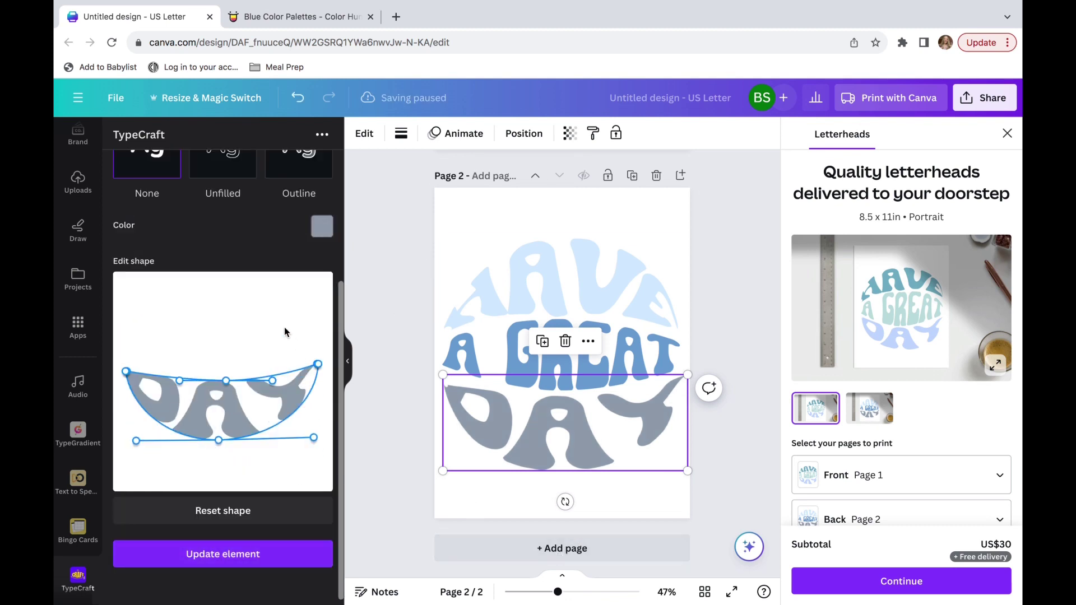
{"action": "scroll", "coordinate": [220, 266], "scroll_direction": "up", "scroll_amount": 3}
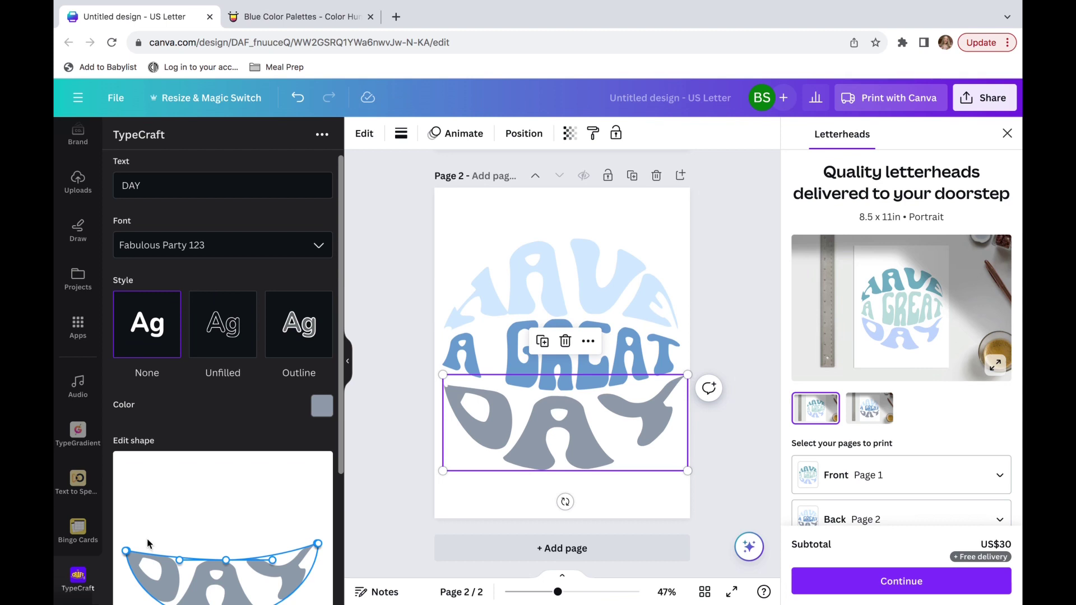
- Open the Gradient Generator app from Canva's Apps
{"action": "left_click", "coordinate": [81, 333]}
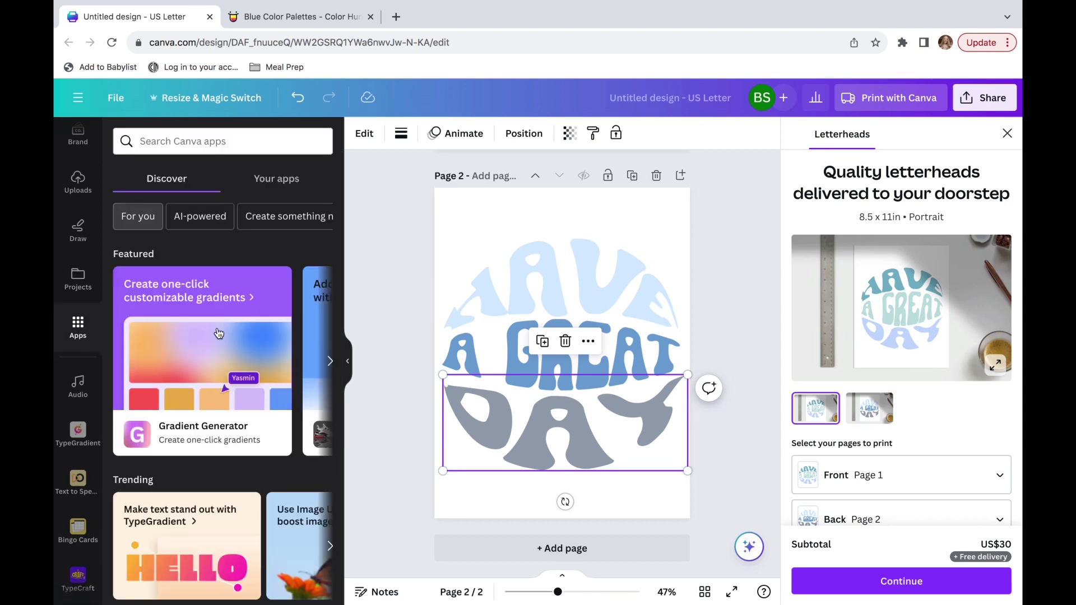
{"action": "left_click", "coordinate": [218, 333]}
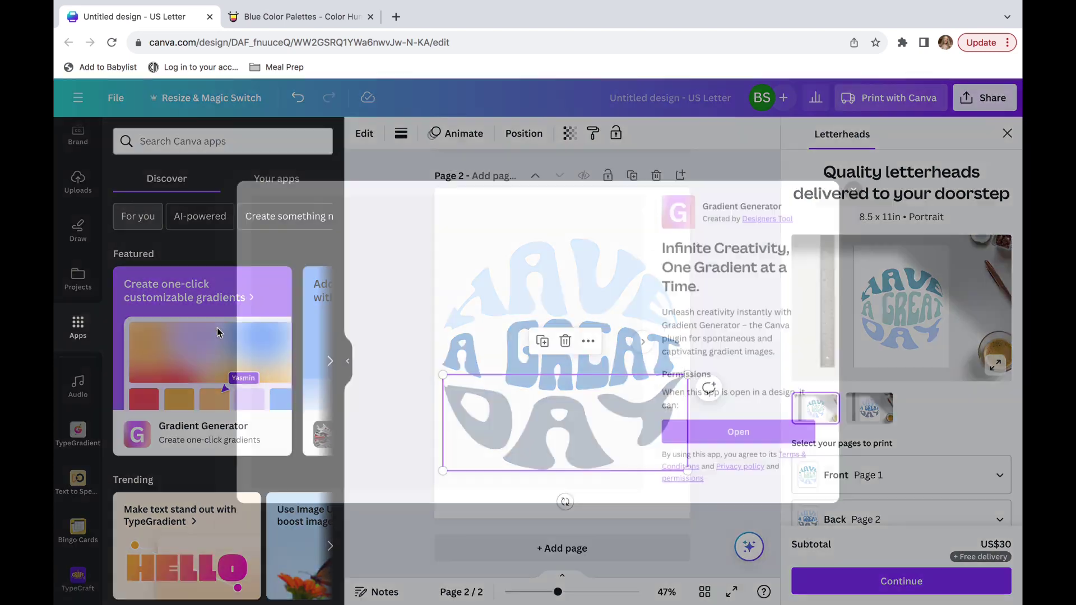
{"action": "left_click", "coordinate": [703, 445]}
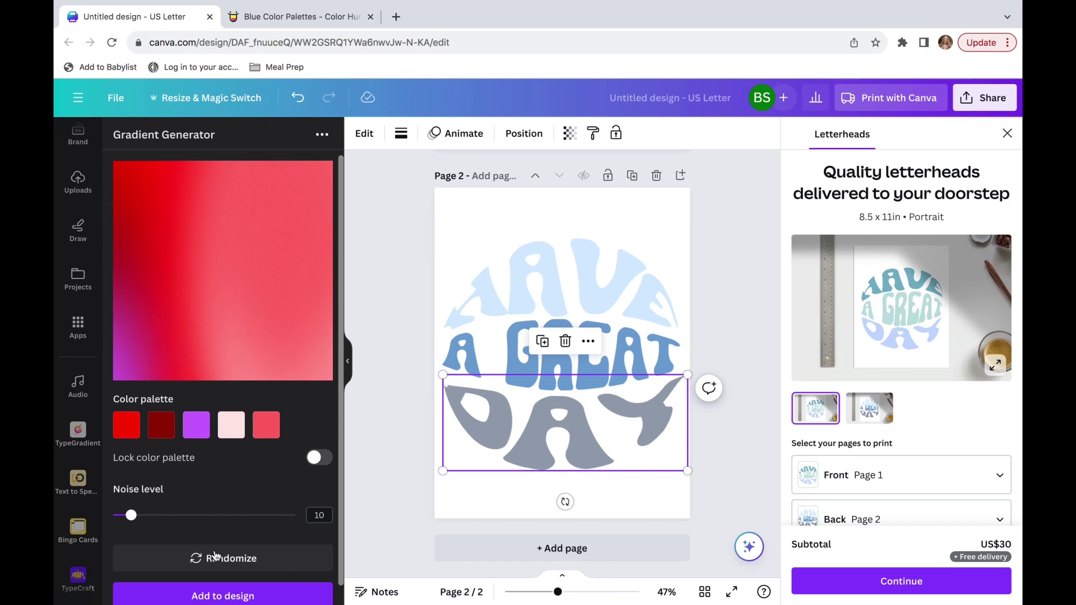
- Randomize until a pink-and-peach gradient appears, add it, and place it at the top-right corner
{"action": "left_click", "coordinate": [225, 564]}
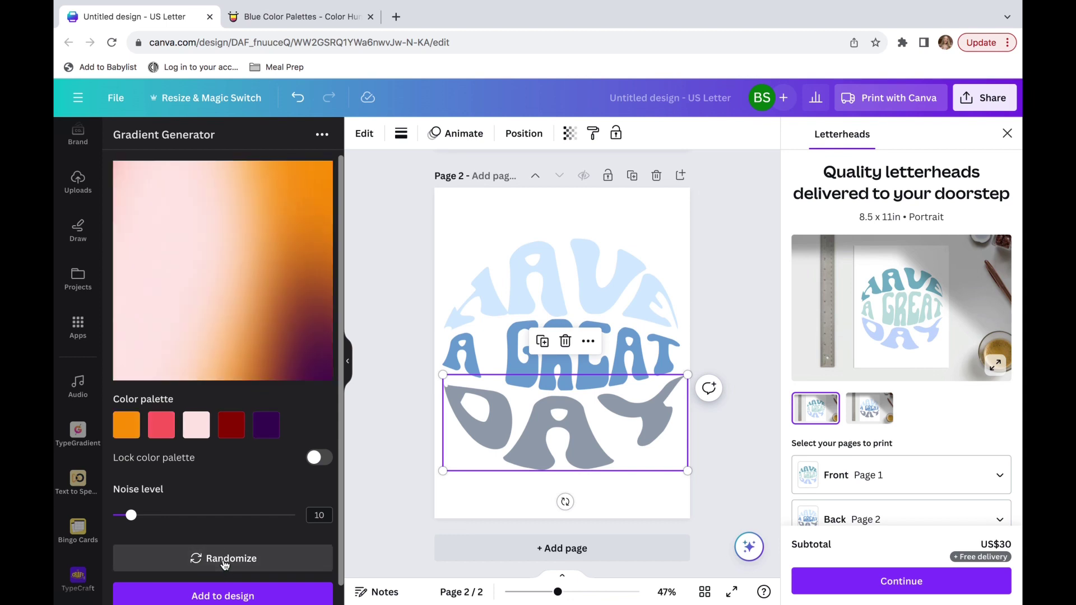
{"action": "left_click", "coordinate": [225, 564]}
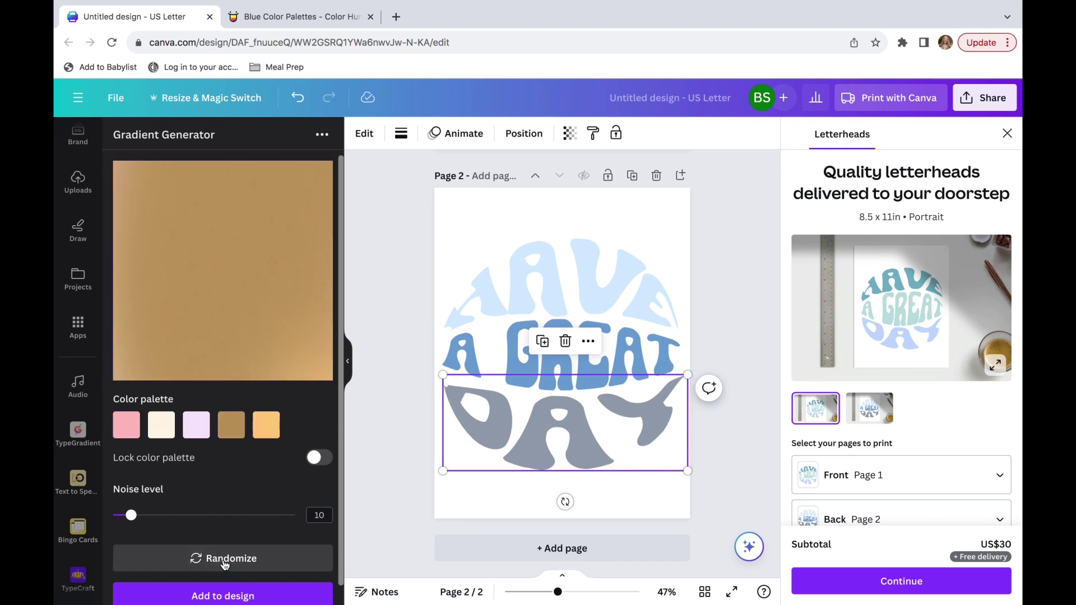
{"action": "left_click", "coordinate": [224, 564]}
{"action": "left_click", "coordinate": [225, 564]}
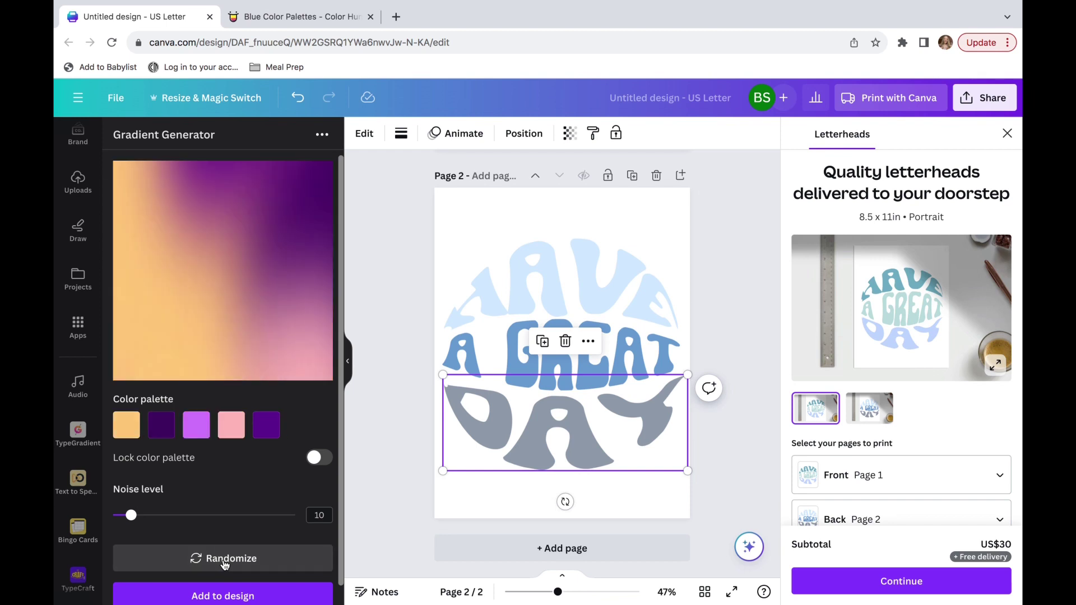
{"action": "left_click", "coordinate": [225, 564]}
{"action": "left_click", "coordinate": [225, 564]}
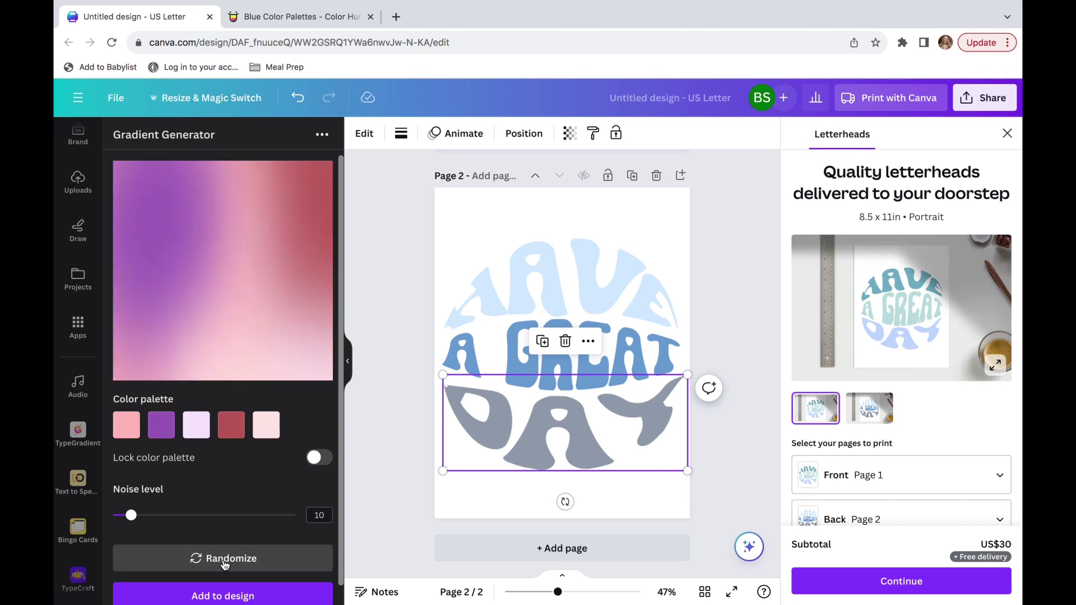
{"action": "left_click", "coordinate": [225, 564]}
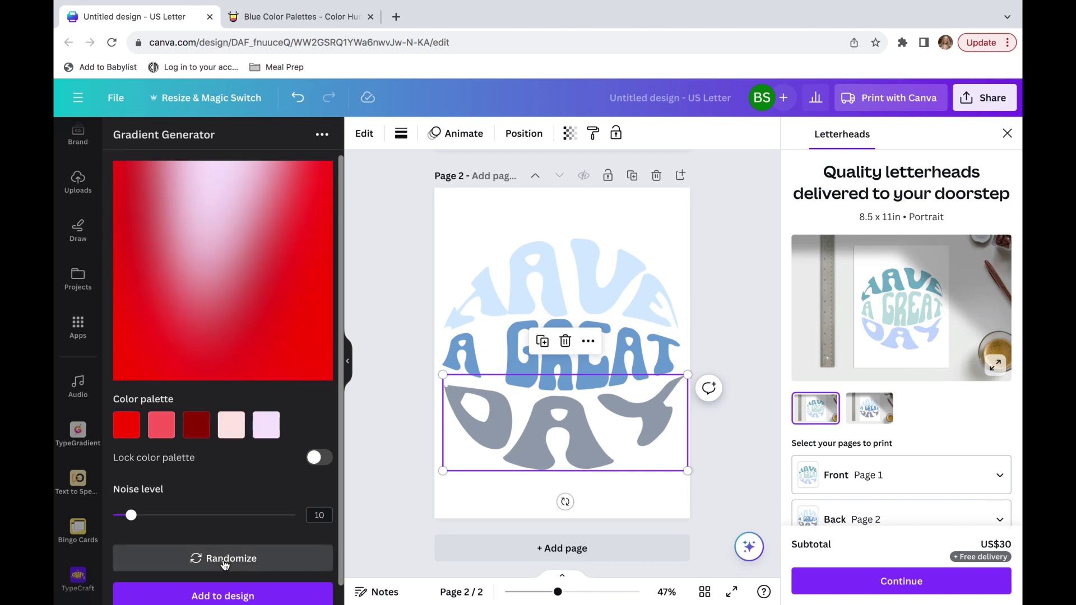
{"action": "left_click", "coordinate": [225, 564]}
{"action": "left_click", "coordinate": [225, 564]}
{"action": "left_click", "coordinate": [225, 564]}
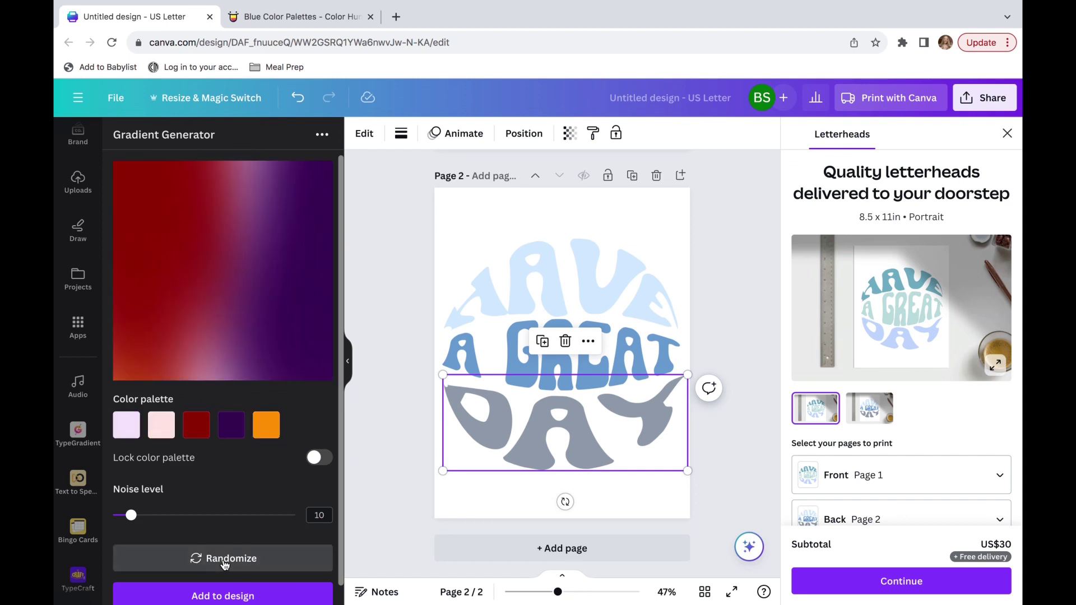
{"action": "left_click", "coordinate": [224, 563]}
{"action": "left_click", "coordinate": [225, 564]}
{"action": "left_click", "coordinate": [225, 564]}
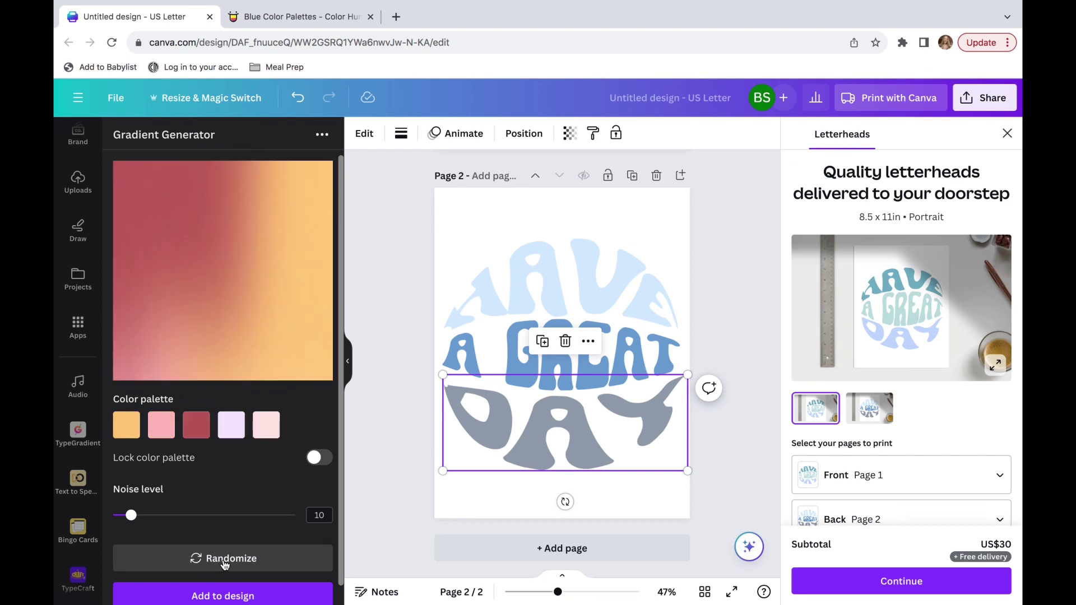
{"action": "left_click", "coordinate": [225, 564]}
{"action": "left_click", "coordinate": [225, 564]}
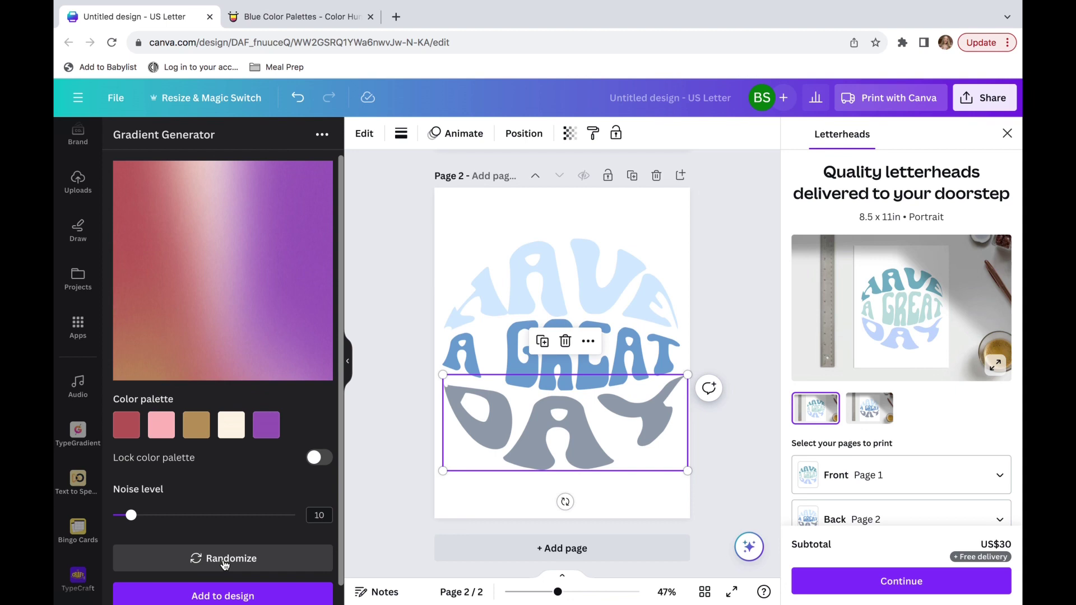
{"action": "left_click", "coordinate": [225, 564]}
{"action": "left_click", "coordinate": [224, 564]}
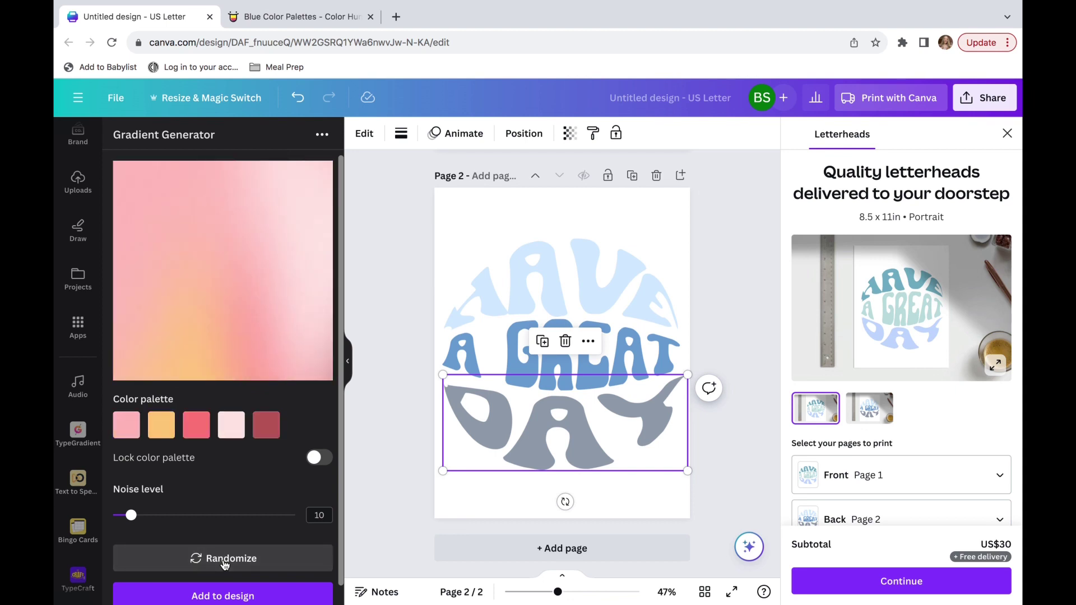
{"action": "left_click", "coordinate": [220, 599]}
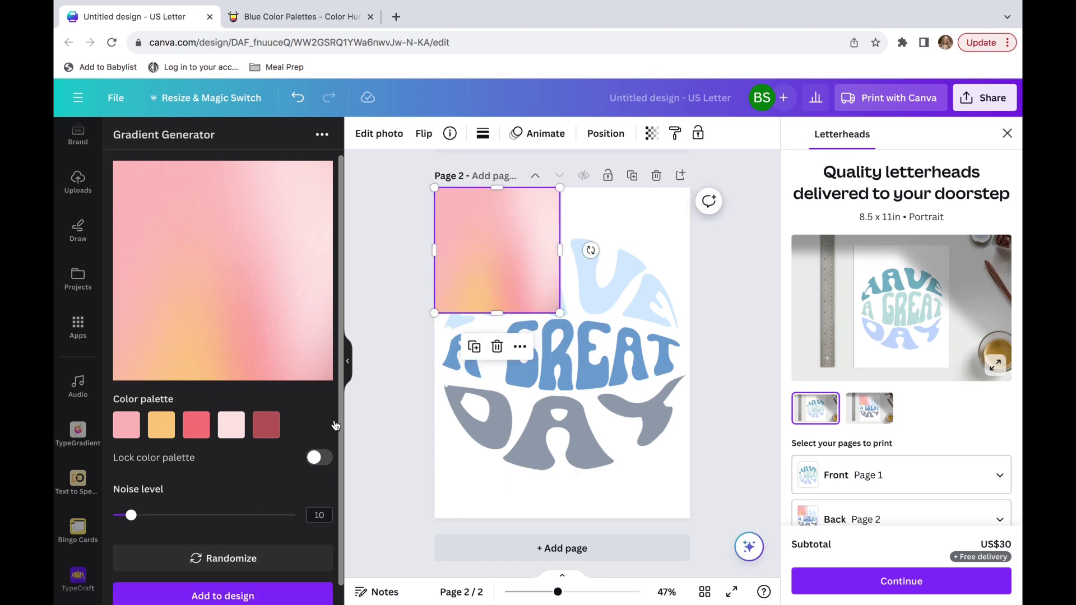
{"action": "left_click_drag", "start_coordinate": [461, 285], "coordinate": [657, 220]}
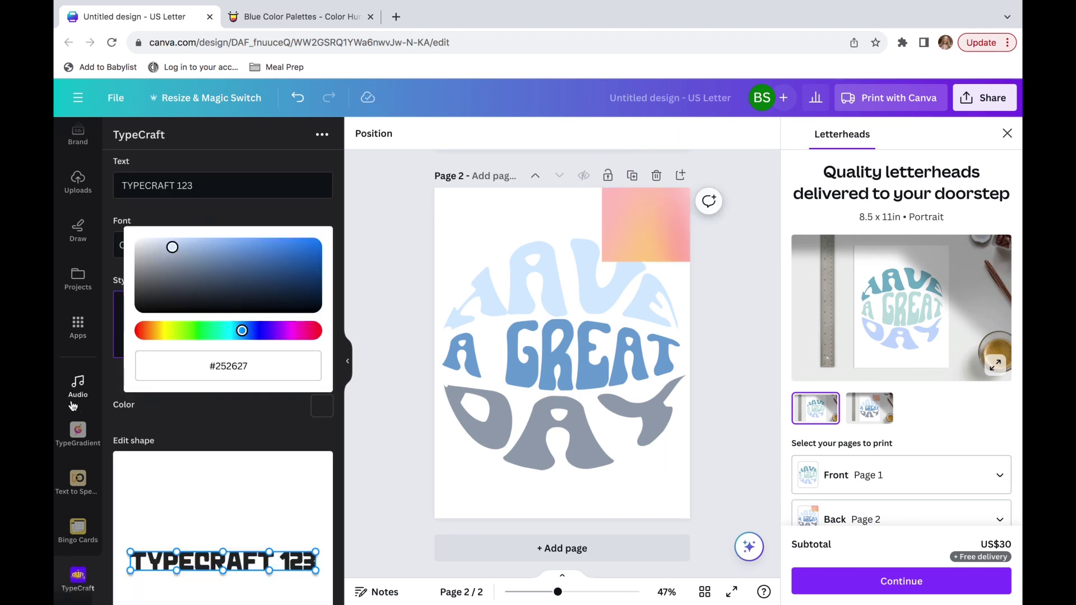
- Add a paragraph text box to page 2 and colour it the pink document colour
{"action": "left_click", "coordinate": [78, 206]}
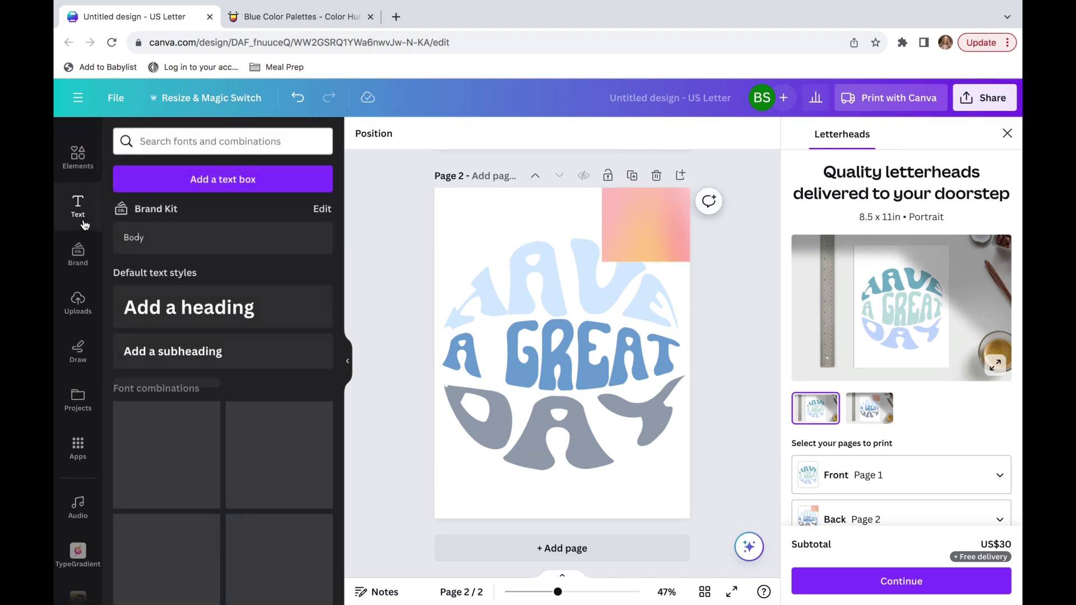
{"action": "left_click", "coordinate": [193, 184]}
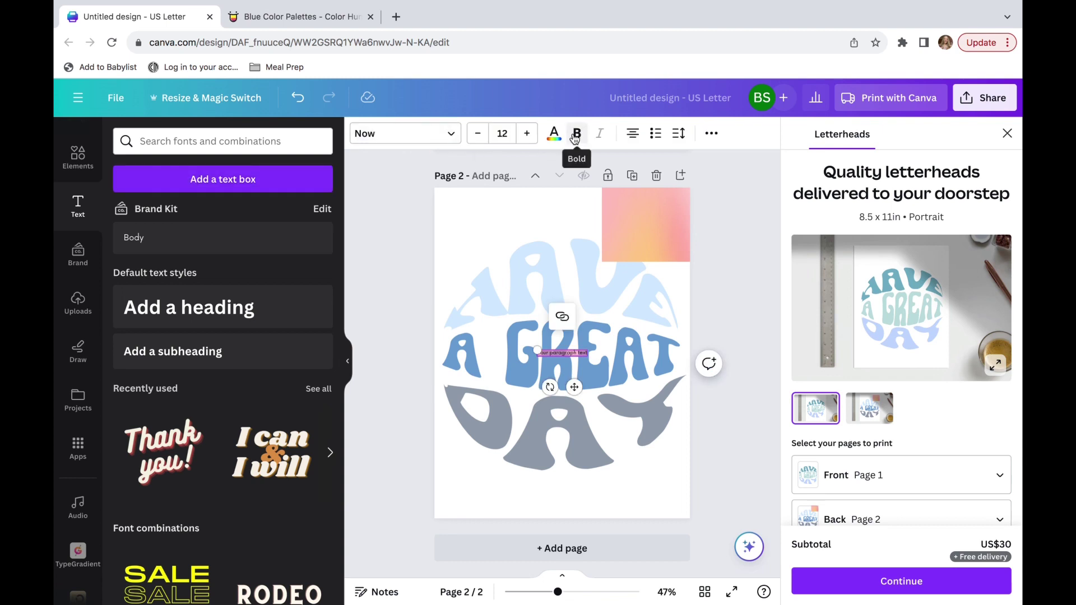
{"action": "left_click", "coordinate": [557, 143]}
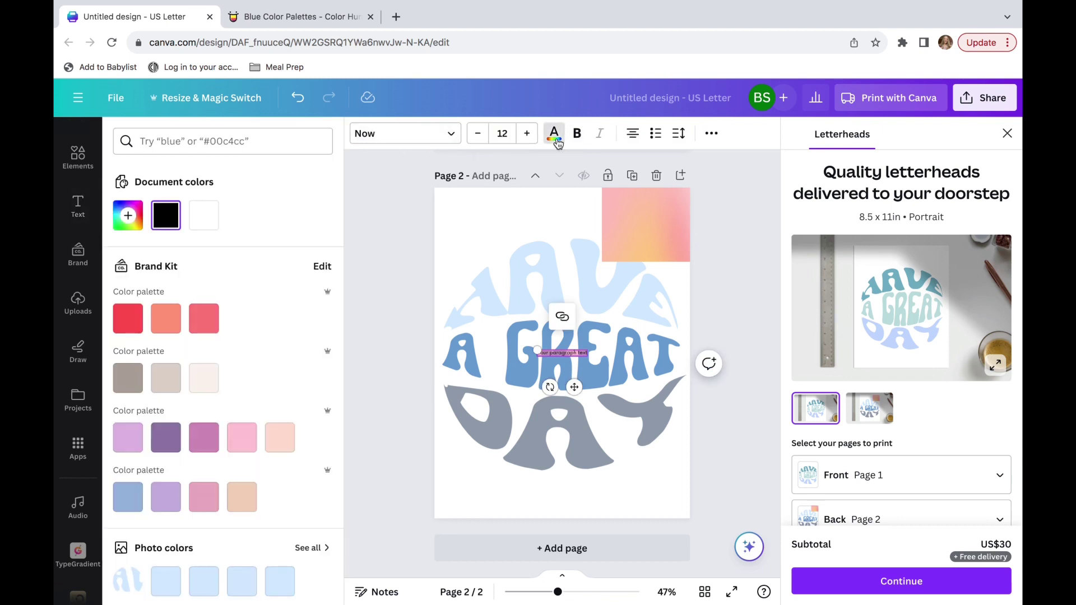
{"action": "scroll", "coordinate": [199, 400], "scroll_direction": "down", "scroll_amount": 1}
{"action": "scroll", "coordinate": [199, 400], "scroll_direction": "down", "scroll_amount": 3}
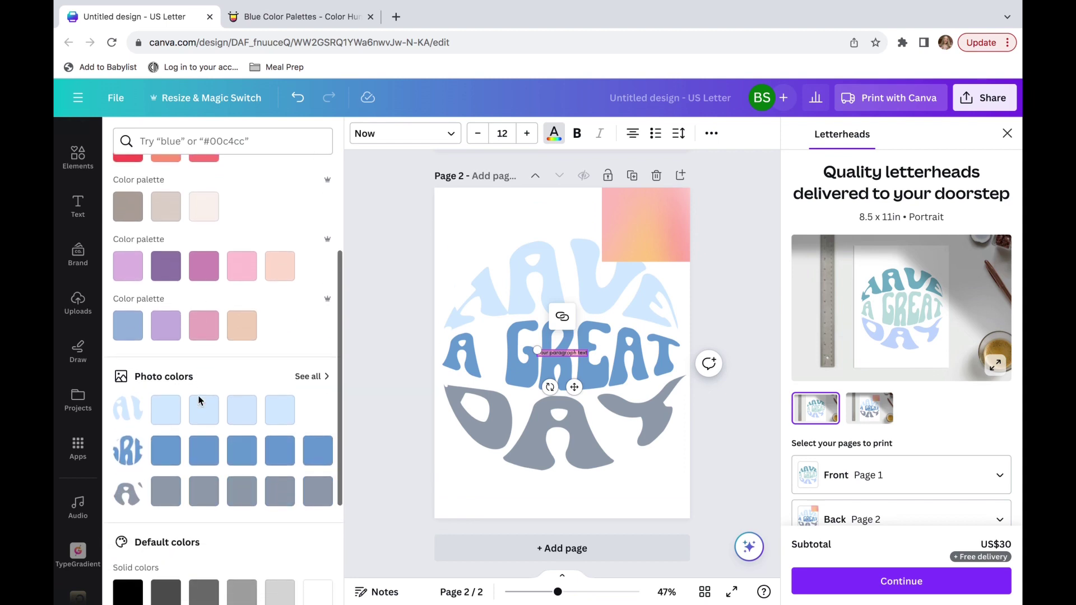
{"action": "scroll", "coordinate": [199, 401], "scroll_direction": "up", "scroll_amount": 1}
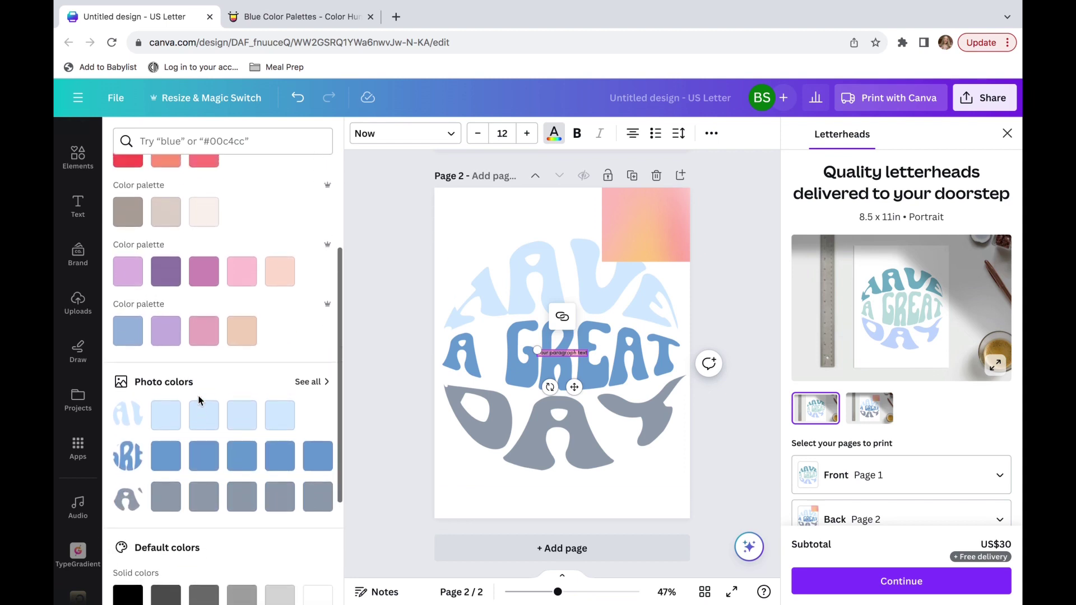
{"action": "left_click", "coordinate": [310, 380]}
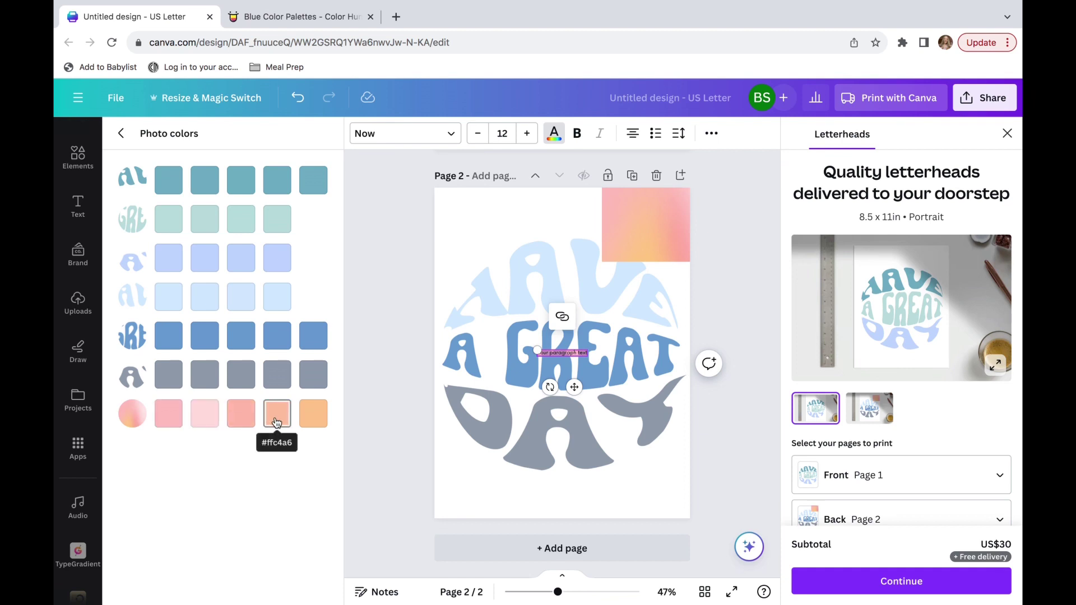
{"action": "left_click", "coordinate": [166, 426]}
- Check the pink document colour's hex code #FFC5C3, then select the curved HAVE word
{"action": "left_click", "coordinate": [121, 133]}
{"action": "scroll", "coordinate": [201, 294], "scroll_direction": "up", "scroll_amount": 5}
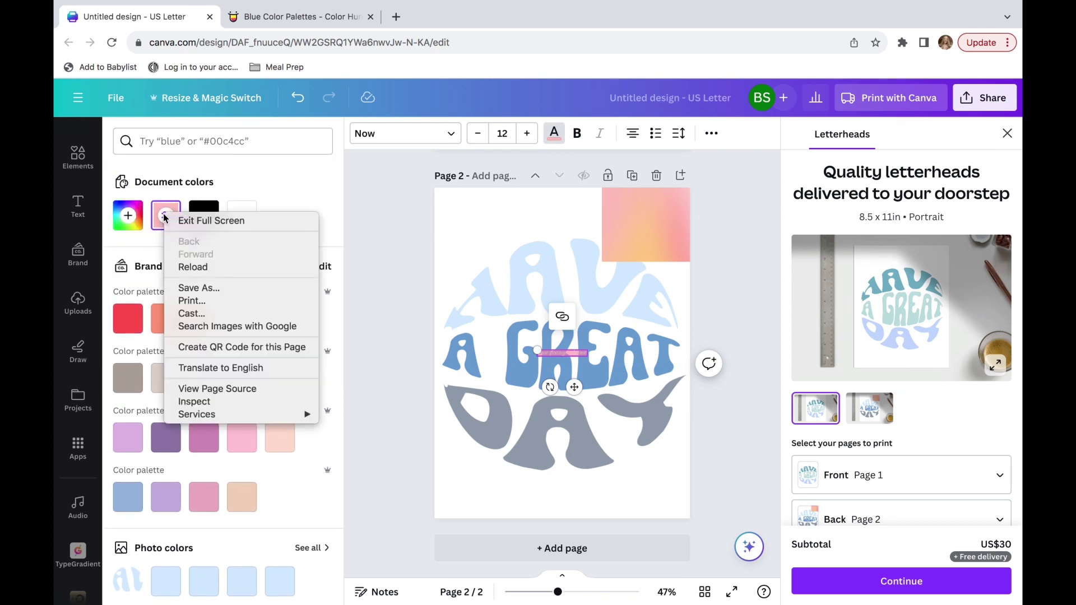
{"action": "right_click", "coordinate": [165, 214]}
{"action": "key", "text": "Escape"}
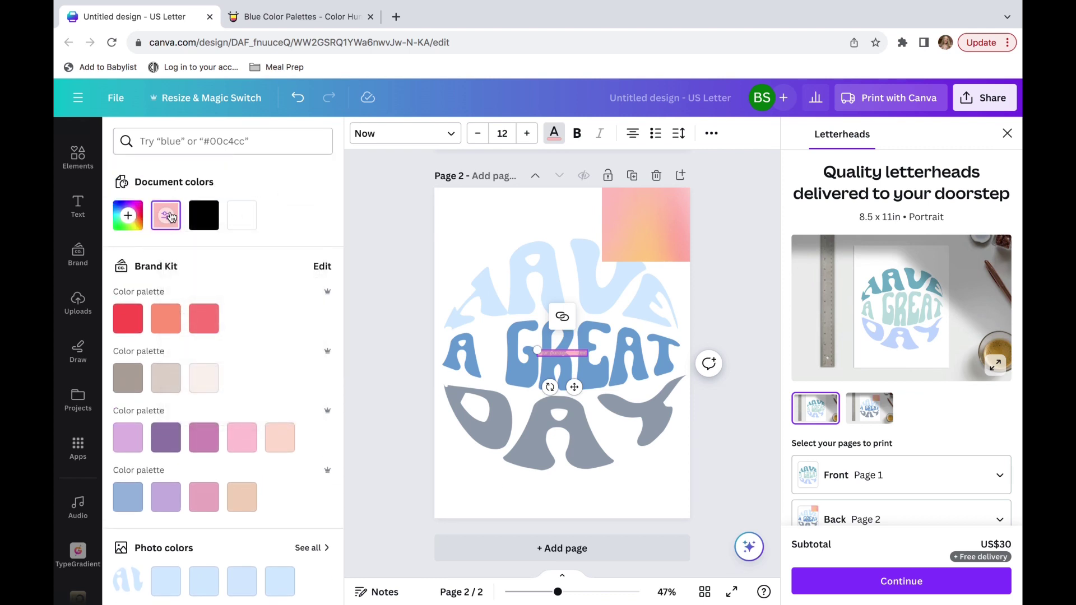
{"action": "left_click", "coordinate": [166, 215]}
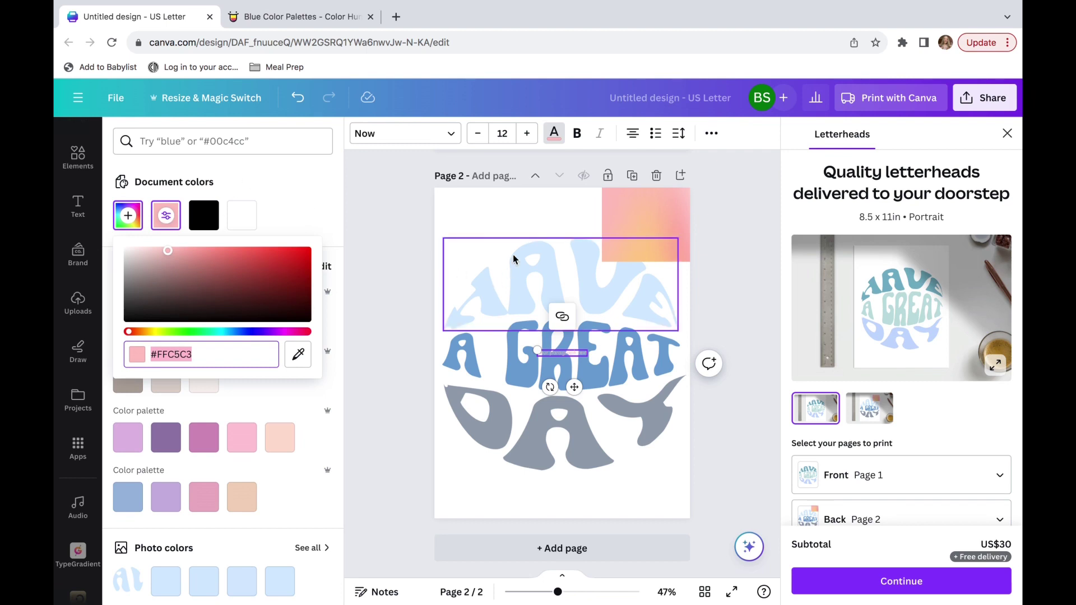
{"action": "left_click", "coordinate": [531, 275]}
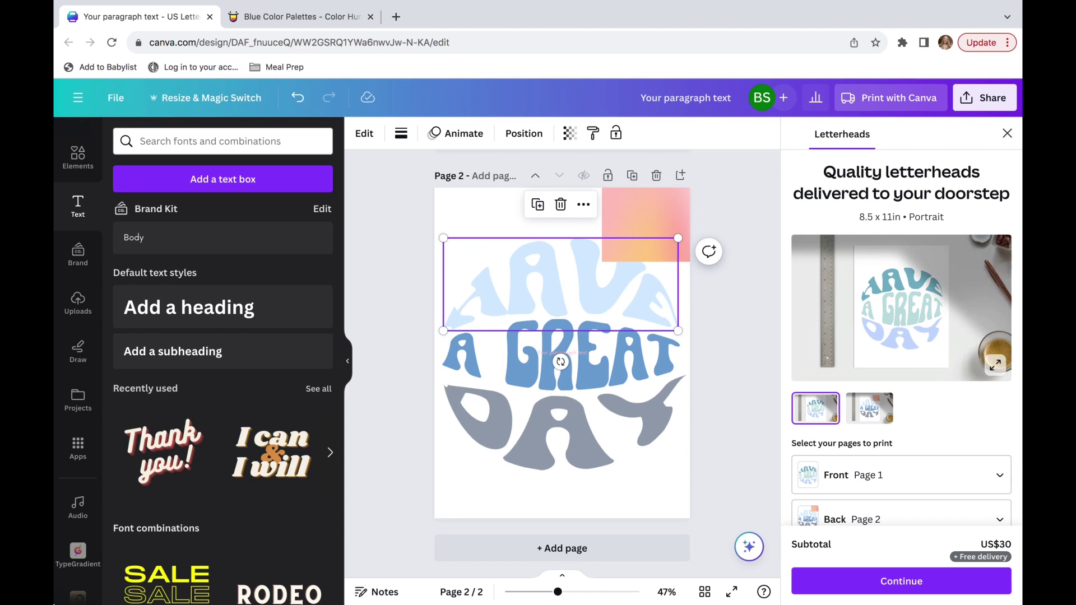
- Recolour the curved HAVE word to soft pink #ffc5c3 using TypeCraft from Apps
{"action": "left_click", "coordinate": [78, 554]}
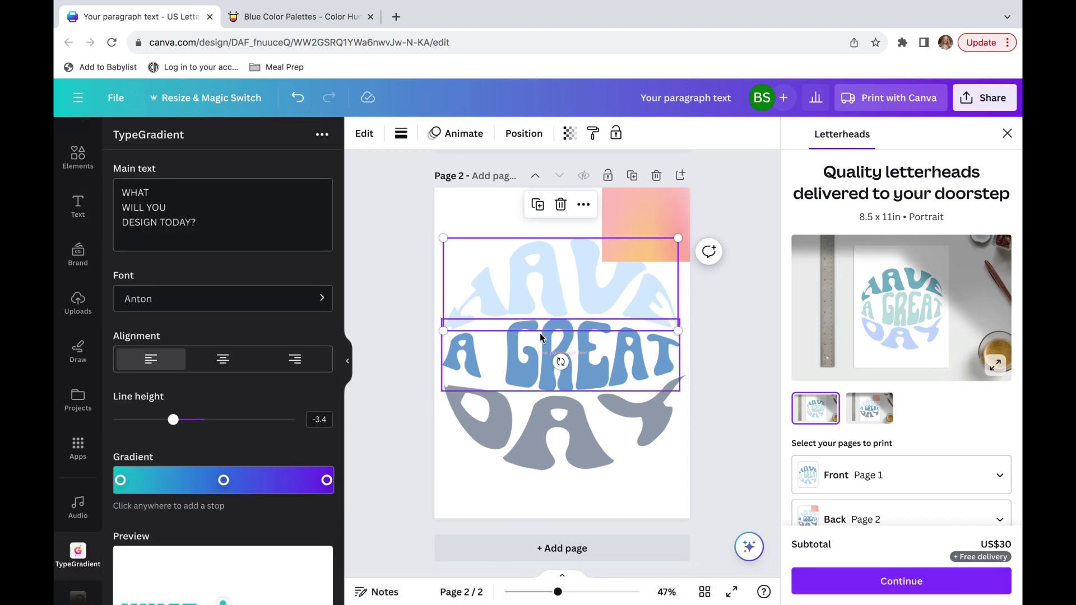
{"action": "scroll", "coordinate": [76, 569], "scroll_direction": "down", "scroll_amount": 3}
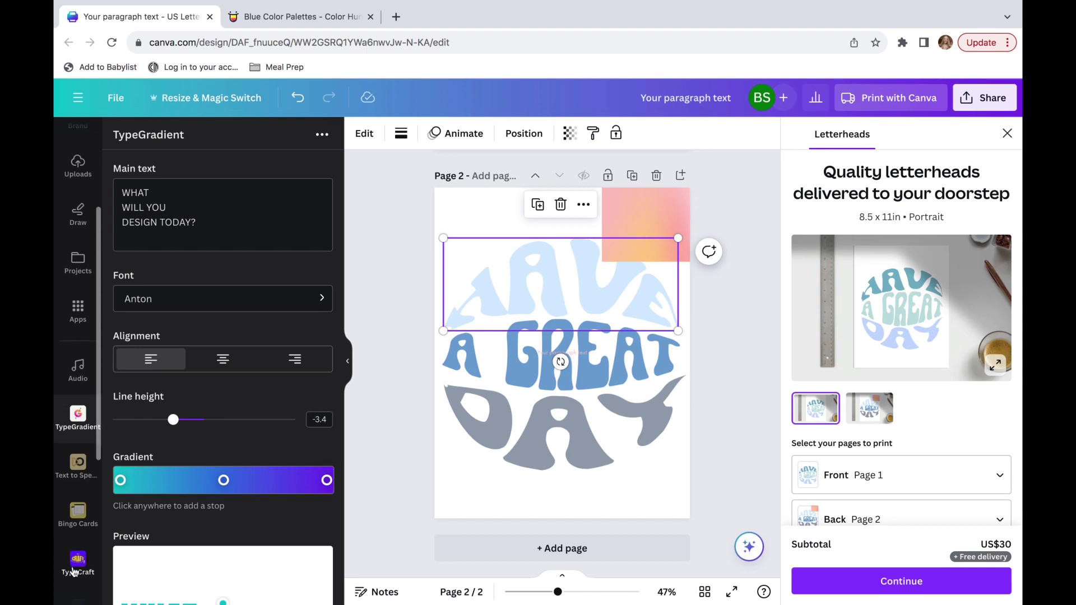
{"action": "left_click", "coordinate": [75, 563]}
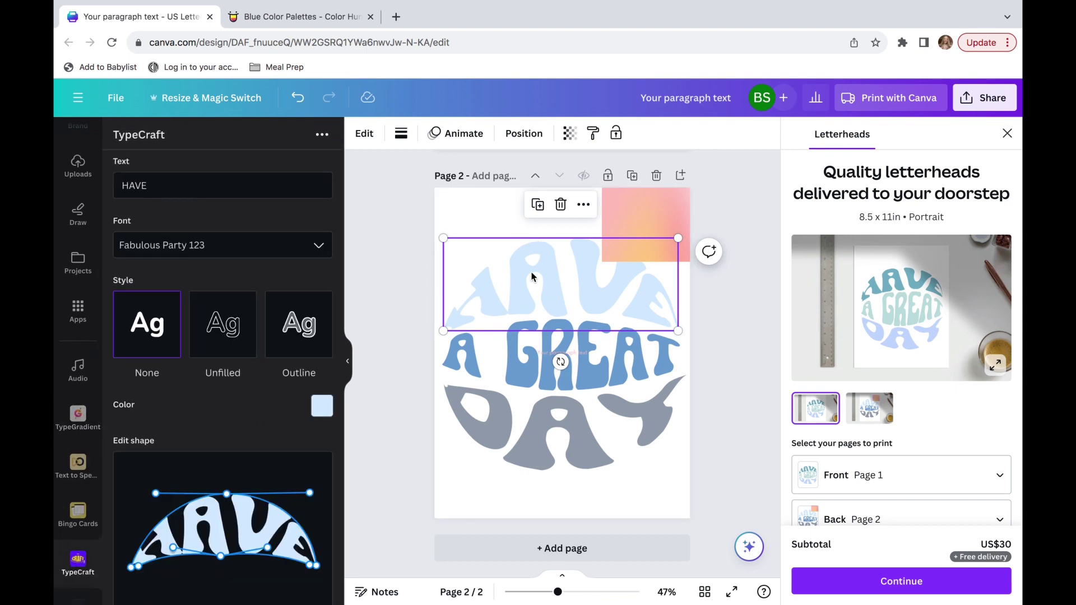
{"action": "left_click", "coordinate": [322, 405]}
{"action": "left_click", "coordinate": [192, 367]}
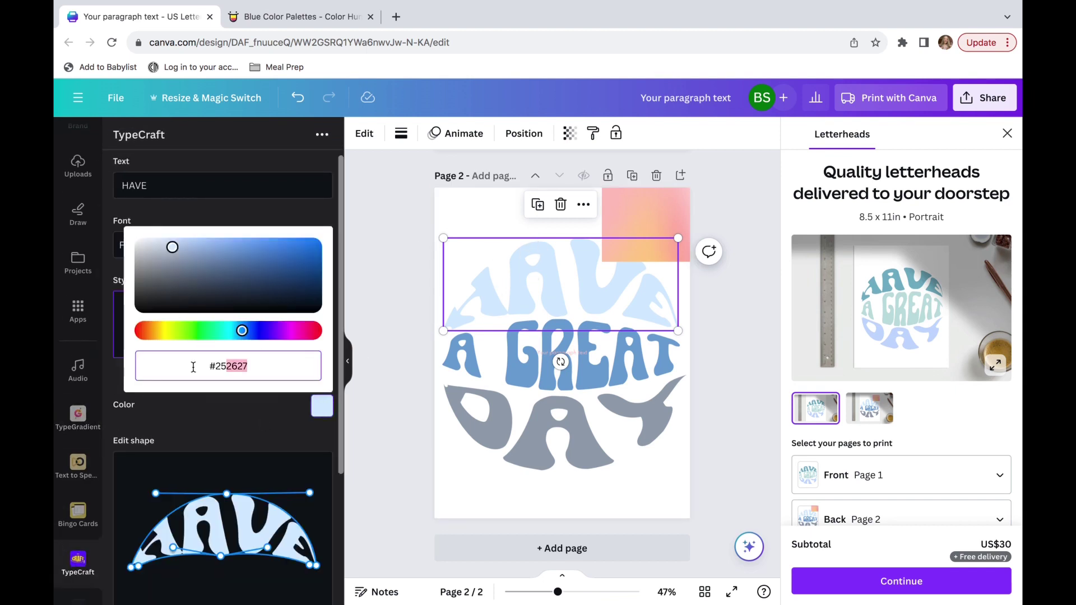
{"action": "type", "text": "#ffc5c3"}
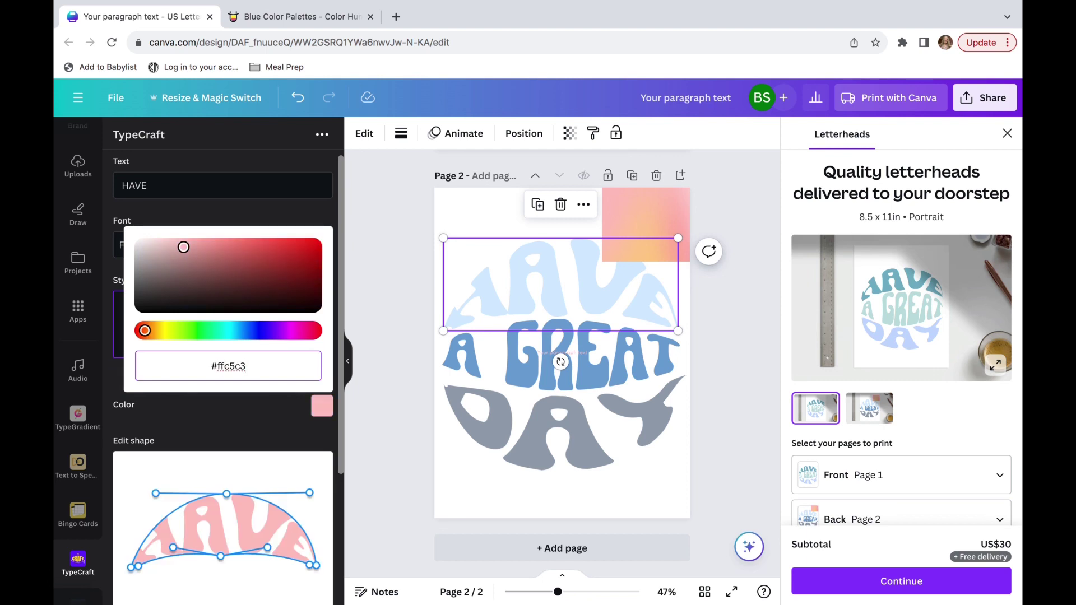
{"action": "left_click", "coordinate": [206, 509]}
{"action": "scroll", "coordinate": [207, 509], "scroll_direction": "down", "scroll_amount": 3}
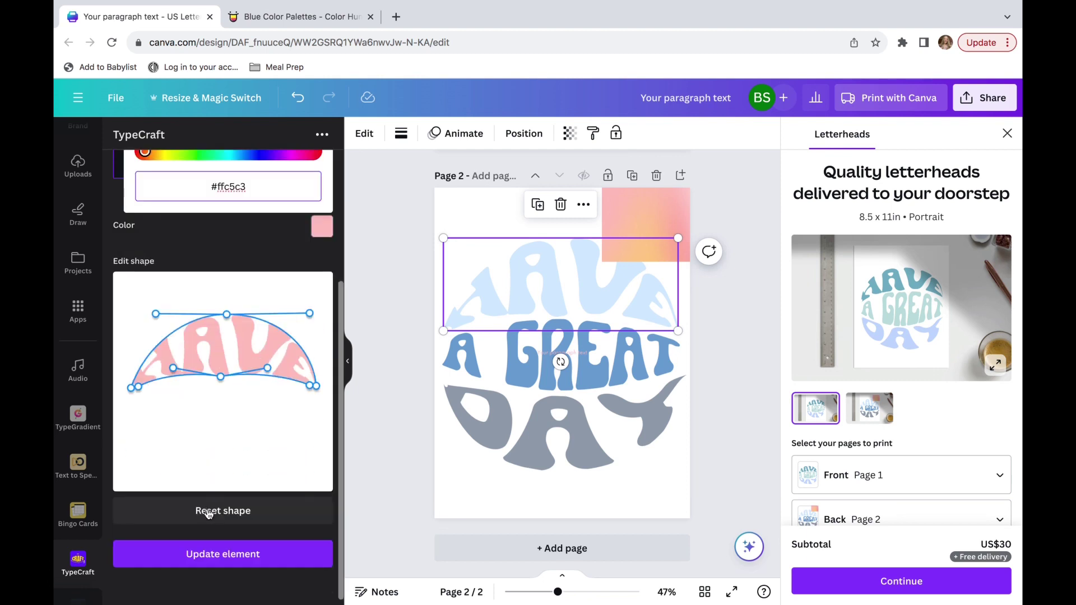
{"action": "left_click", "coordinate": [219, 556]}
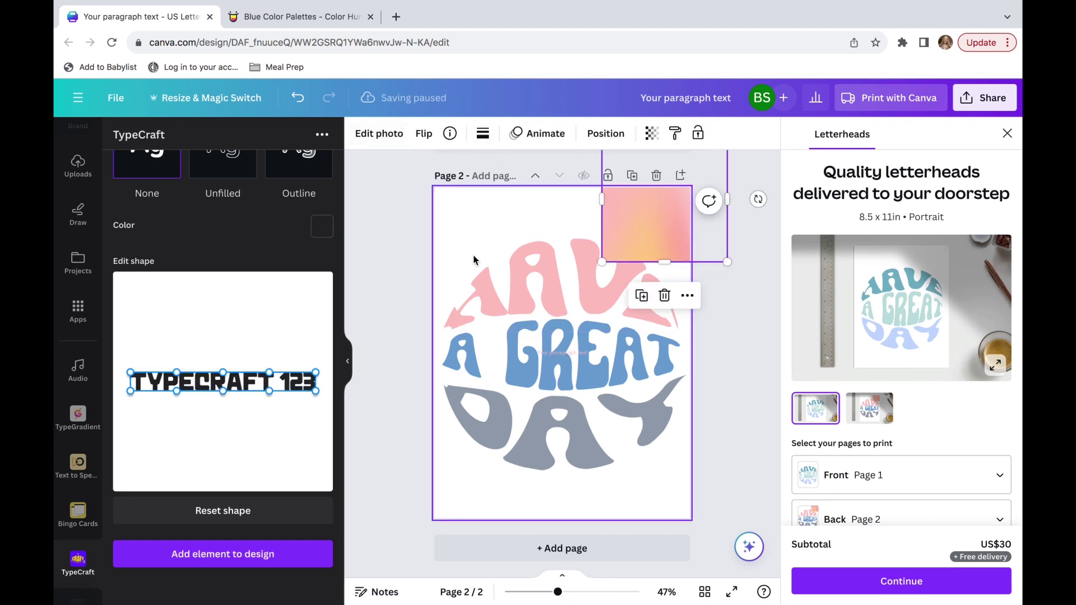
- Copy the pale pink hex code #FFDFDF from the document colours
{"action": "left_click", "coordinate": [566, 354]}
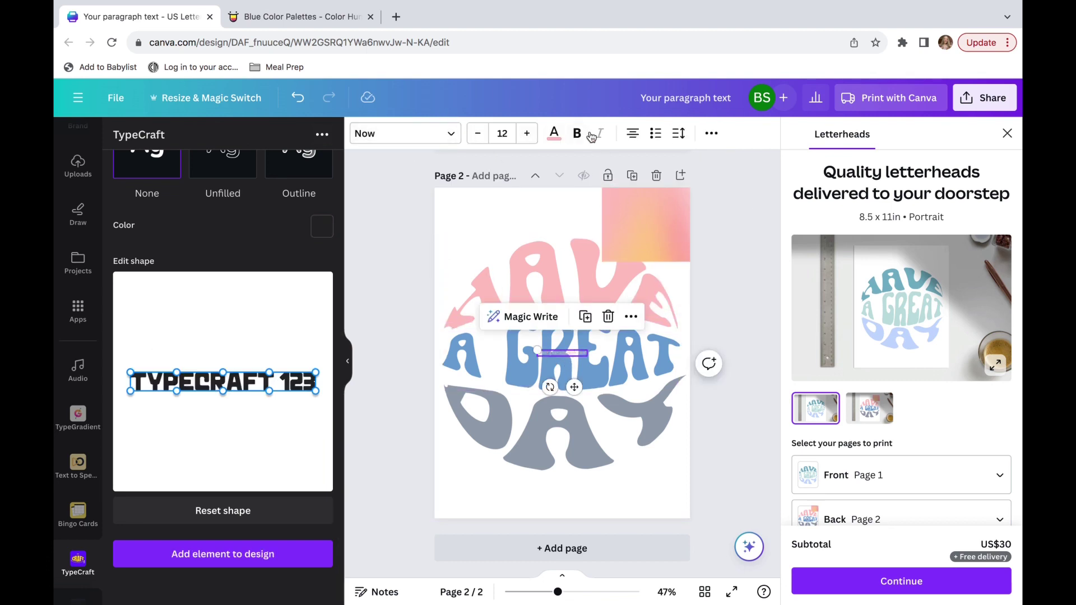
{"action": "left_click", "coordinate": [553, 134]}
{"action": "scroll", "coordinate": [222, 530], "scroll_direction": "down", "scroll_amount": 5}
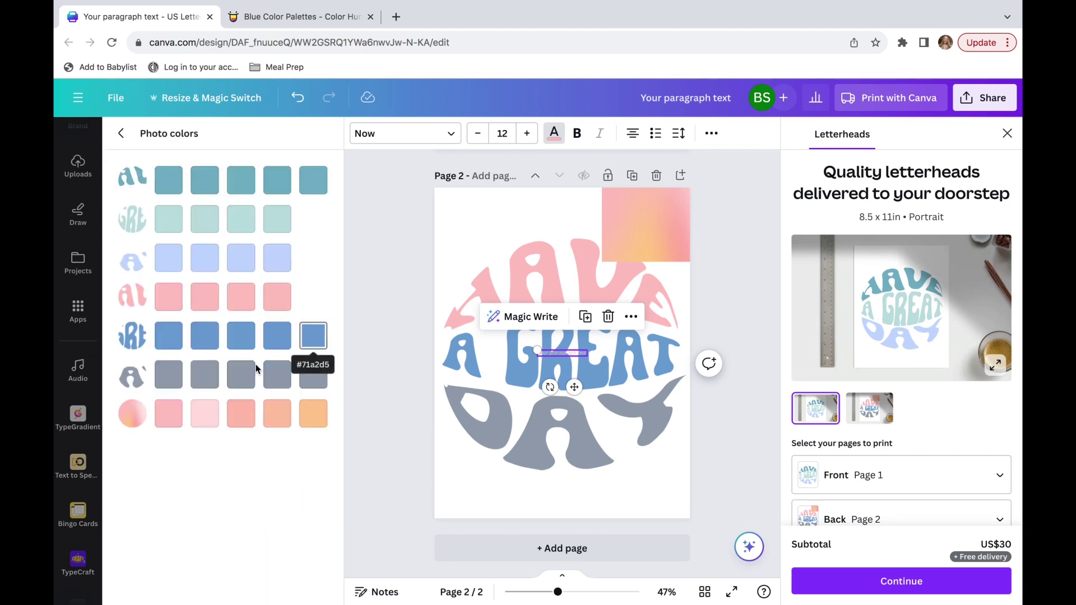
{"action": "left_click", "coordinate": [212, 423]}
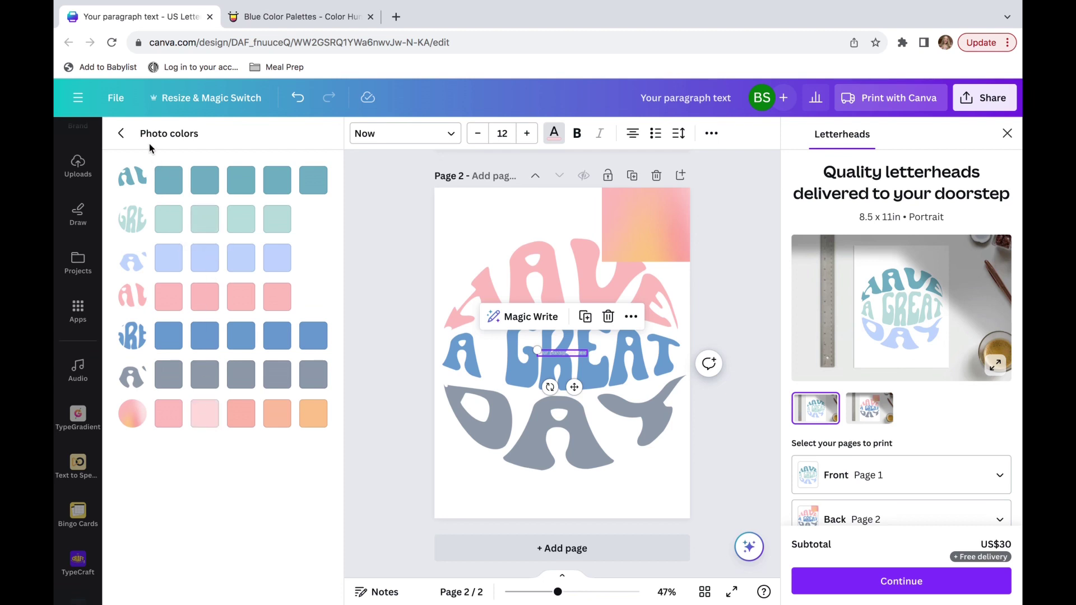
{"action": "left_click", "coordinate": [127, 139]}
{"action": "scroll", "coordinate": [168, 219], "scroll_direction": "up", "scroll_amount": 4}
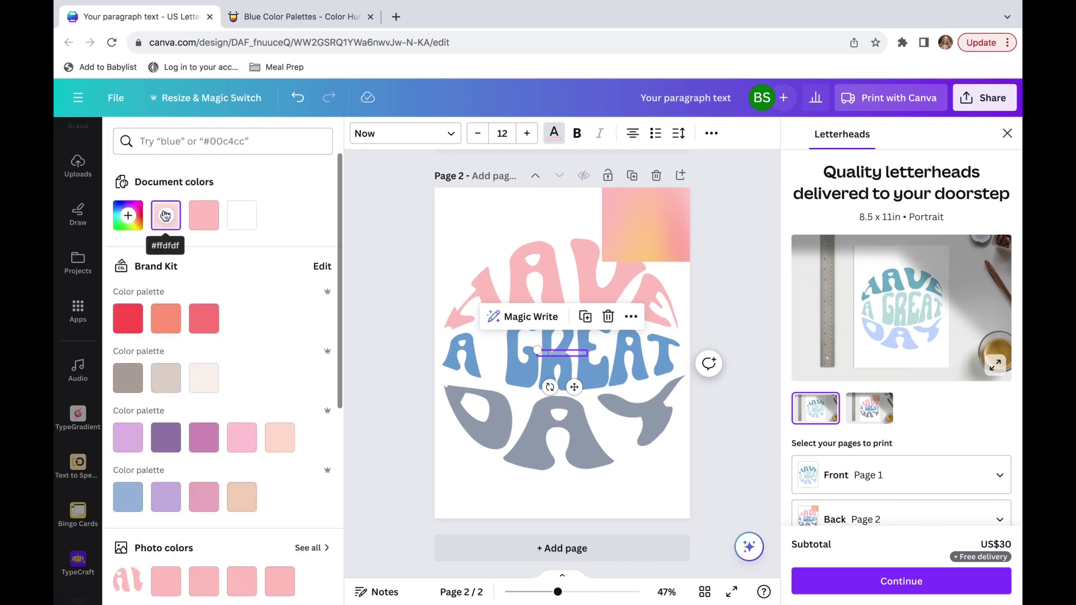
{"action": "left_click", "coordinate": [166, 216]}
{"action": "left_click", "coordinate": [176, 348]}
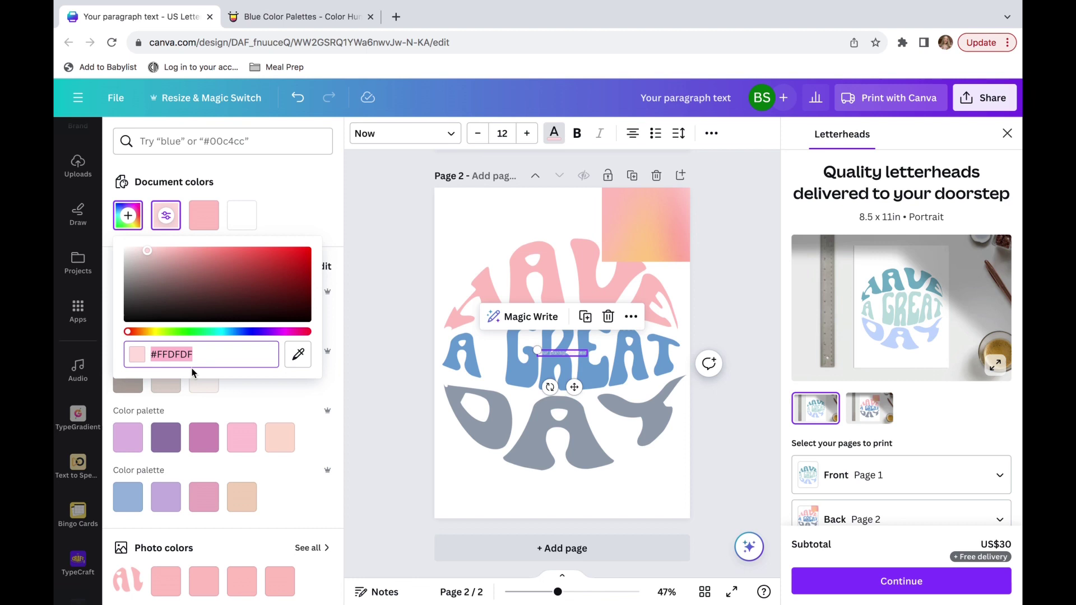
- Set the A GREAT line's TypeCraft colour to #ffdfdf and update the element
{"action": "double_click", "coordinate": [460, 364]}
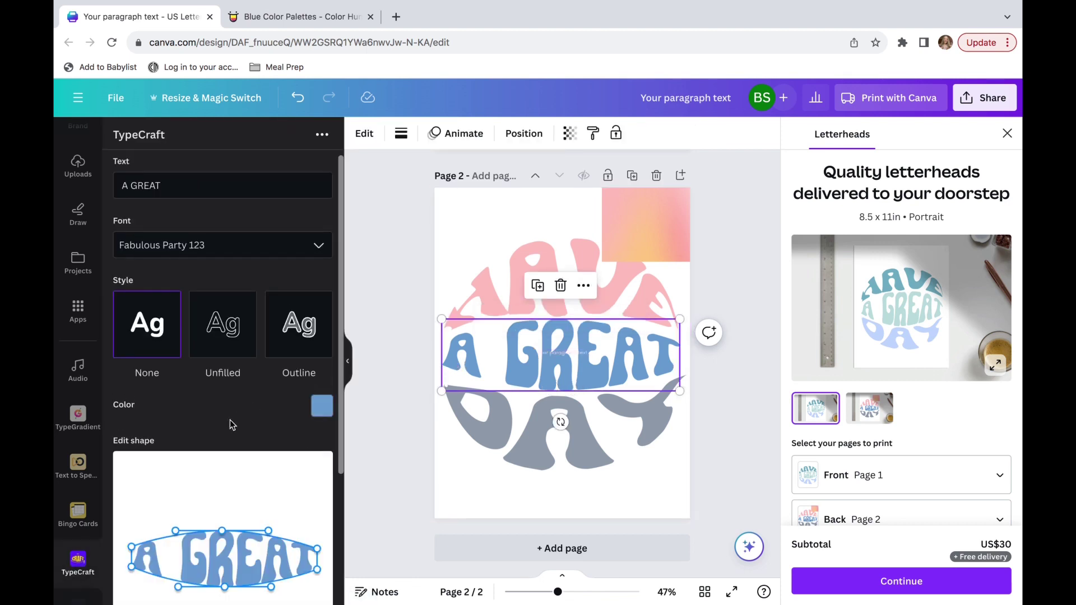
{"action": "left_click", "coordinate": [322, 410]}
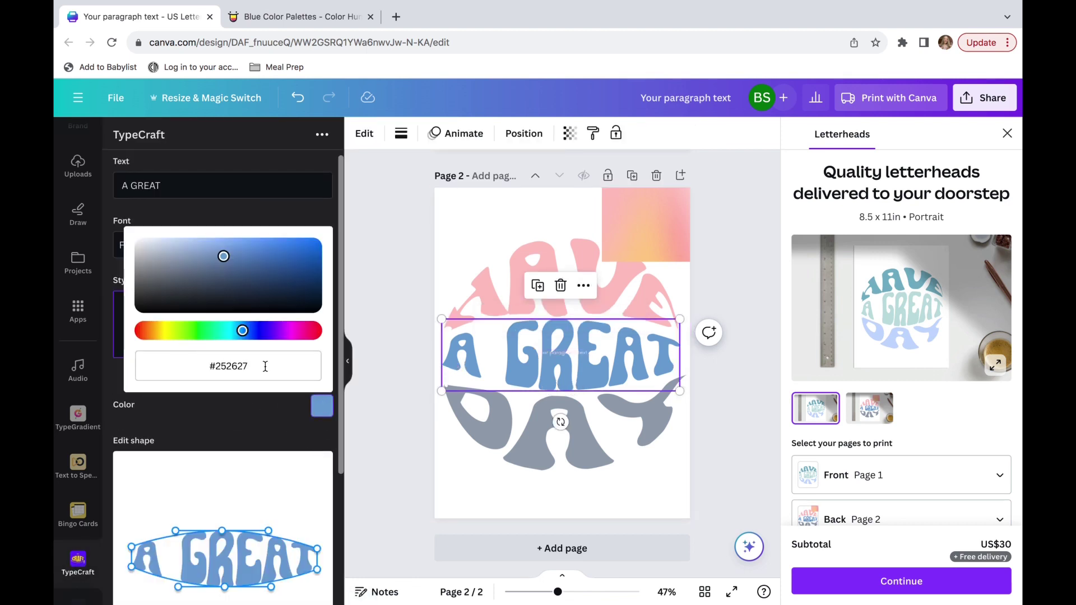
{"action": "left_click", "coordinate": [164, 360]}
{"action": "type", "text": "#ffdfdf"}
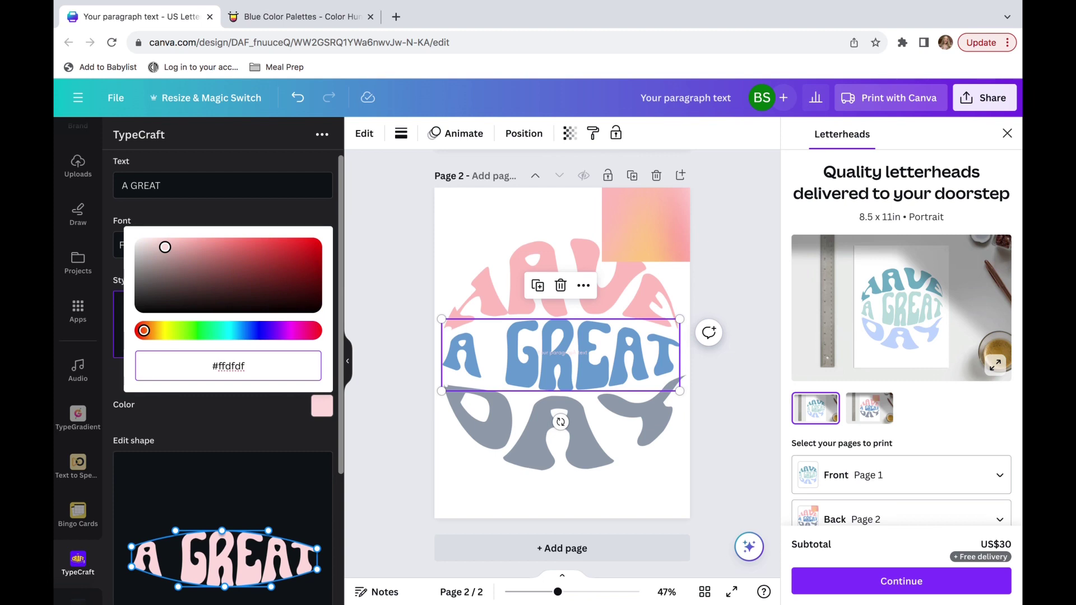
{"action": "scroll", "coordinate": [311, 445], "scroll_direction": "down", "scroll_amount": 3}
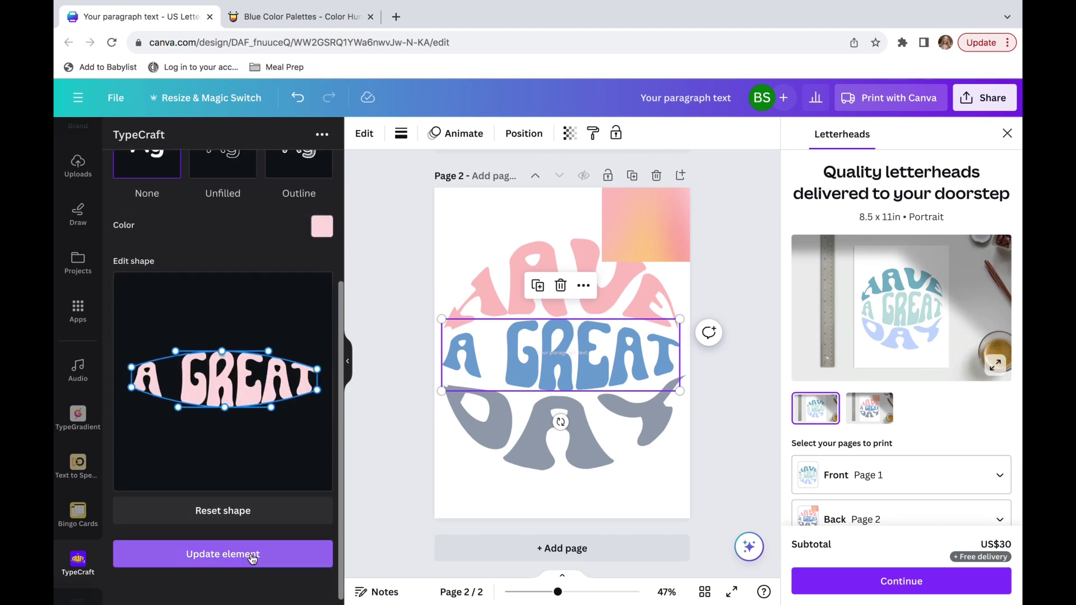
{"action": "left_click", "coordinate": [266, 554]}
- Change the DAY word's TypeCraft colour to peach #ffc994 and update the element
{"action": "left_click", "coordinate": [525, 449]}
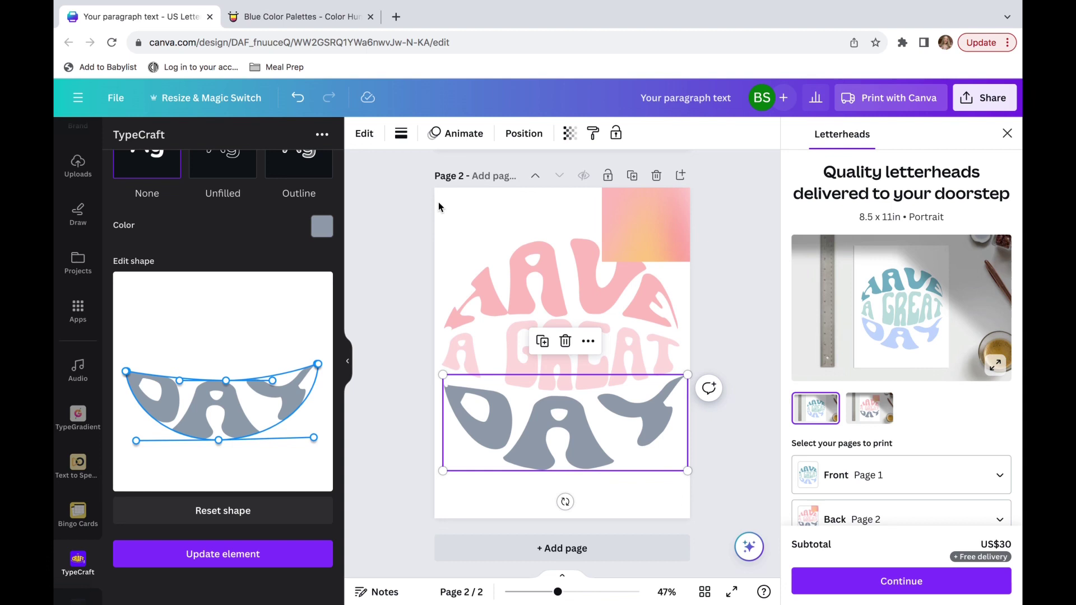
{"action": "left_click", "coordinate": [324, 225]}
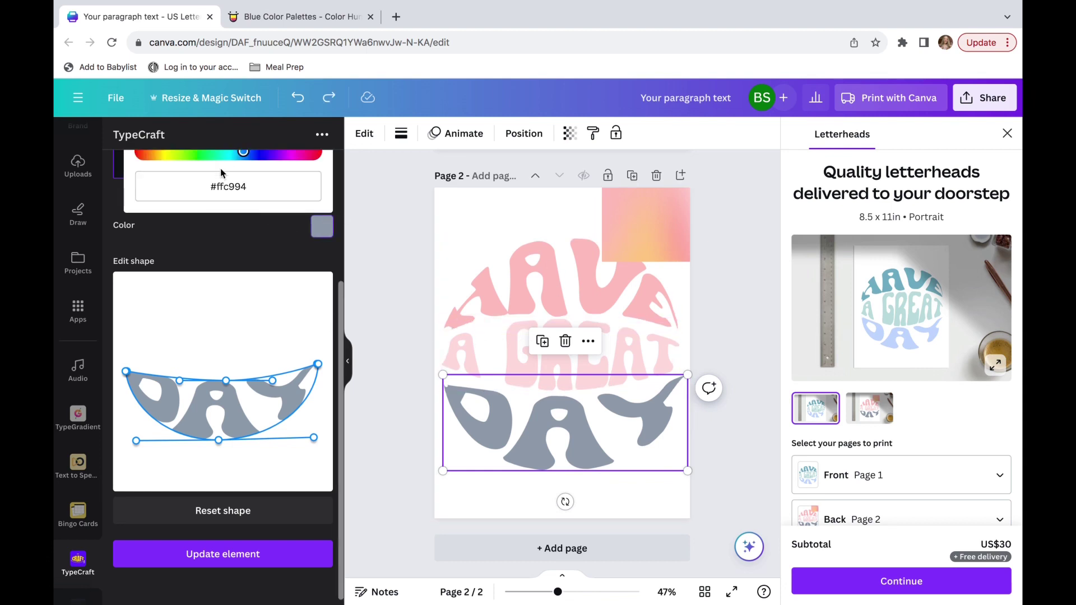
{"action": "left_click", "coordinate": [177, 187]}
{"action": "key", "text": "Return"}
{"action": "left_click", "coordinate": [194, 241]}
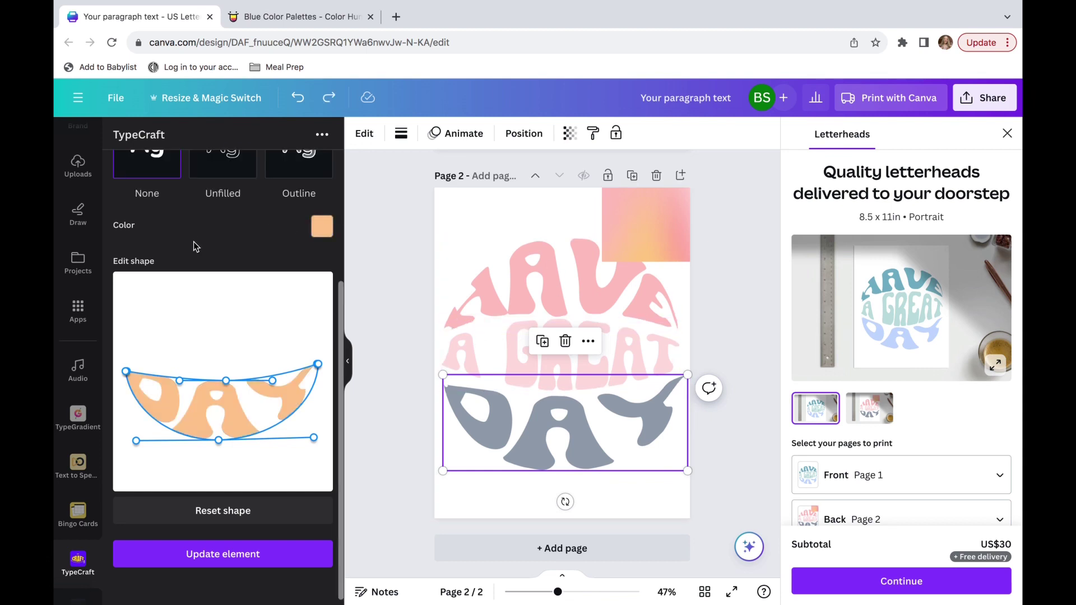
{"action": "left_click", "coordinate": [185, 557]}
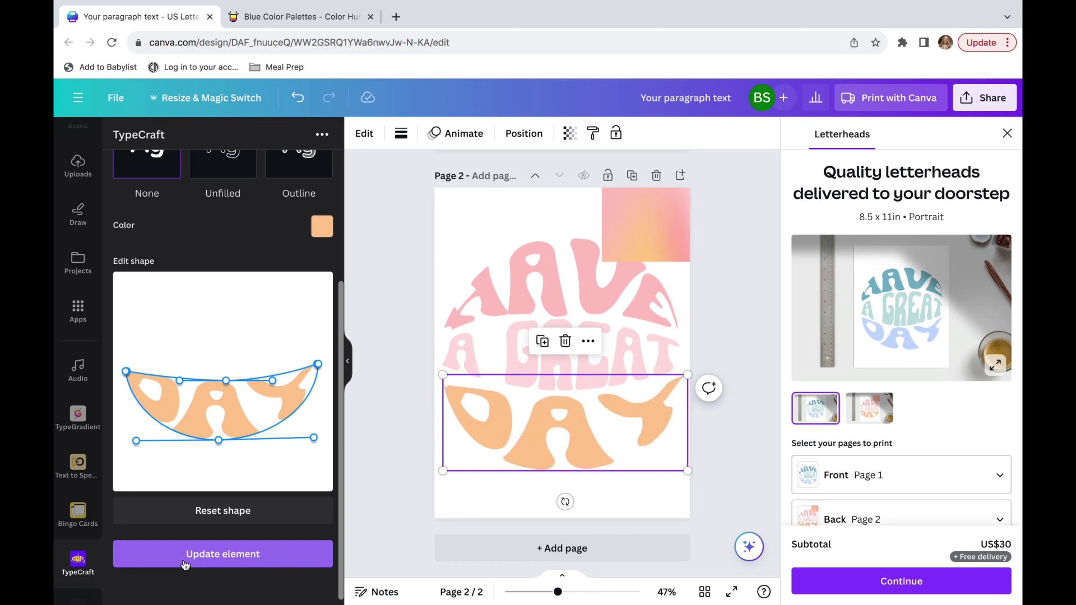
- Delete the pink gradient square from the top-right of the page
{"action": "left_click", "coordinate": [409, 302]}
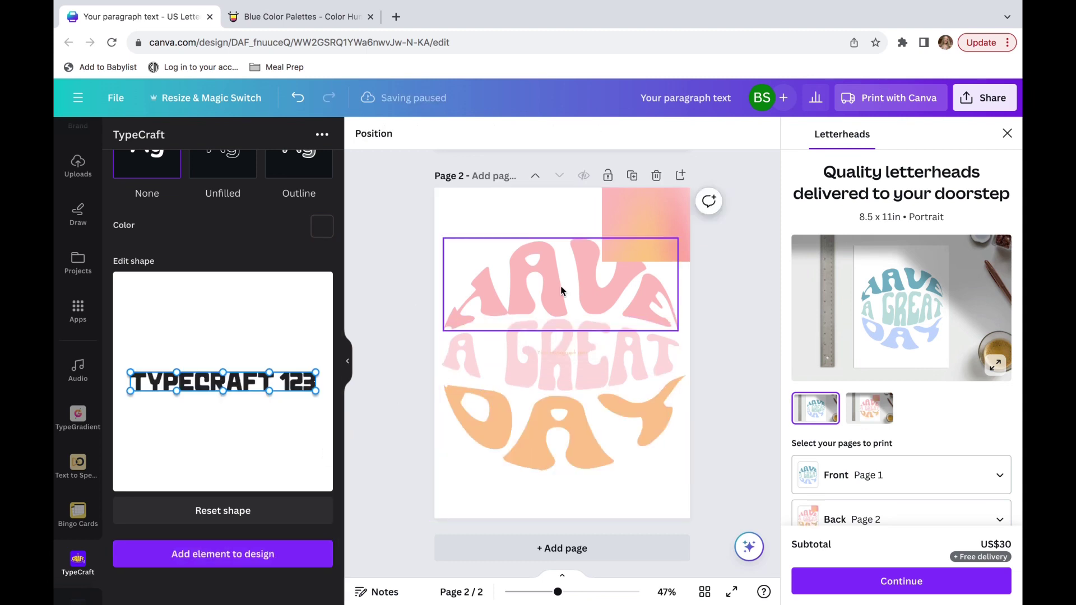
{"action": "left_click", "coordinate": [578, 352]}
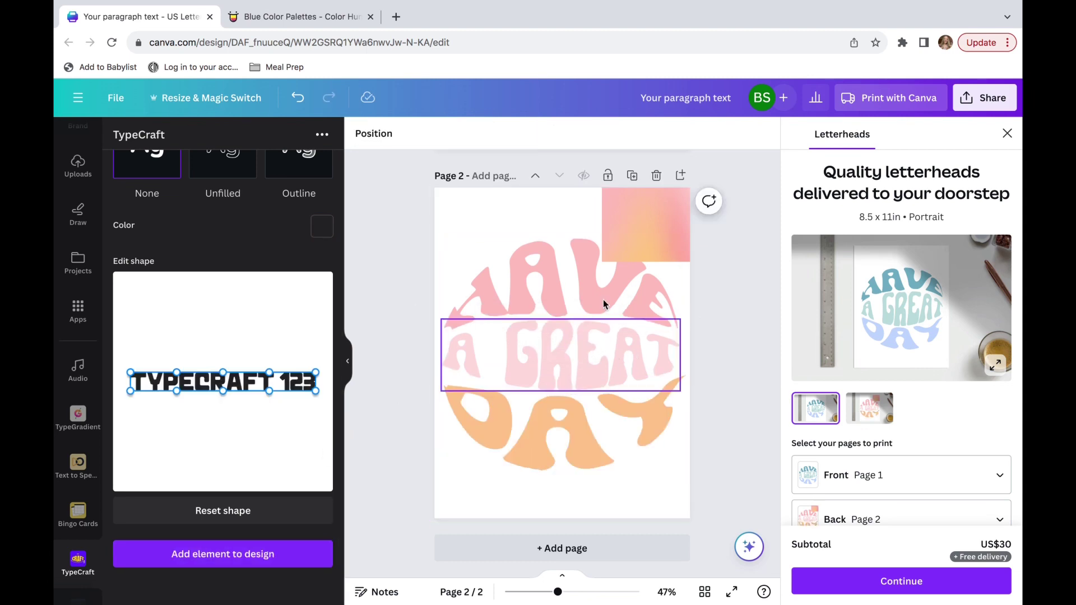
{"action": "left_click", "coordinate": [648, 220]}
{"action": "key", "text": "Delete"}
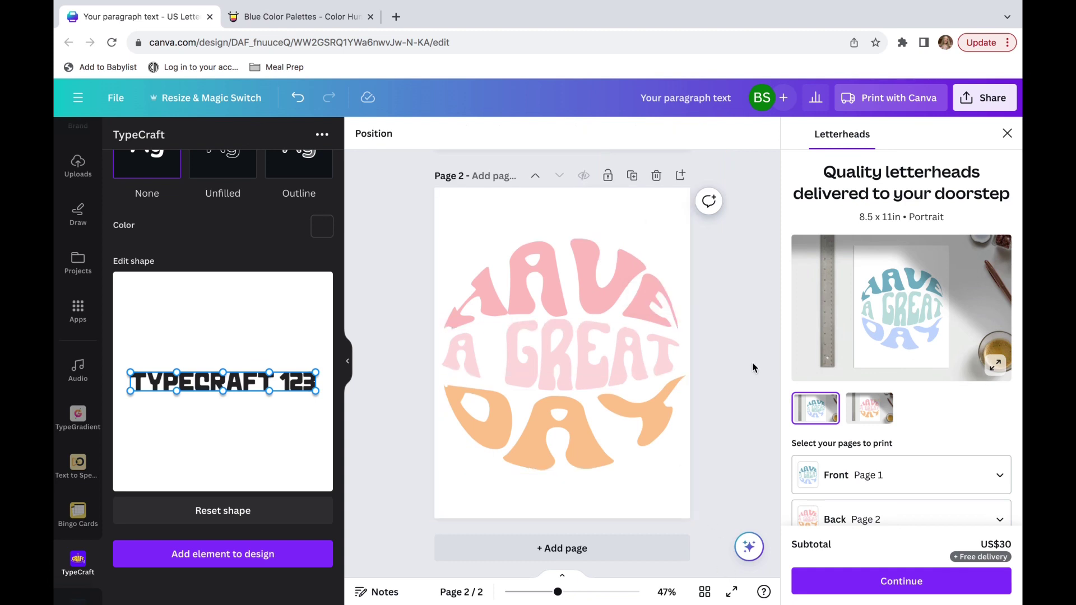